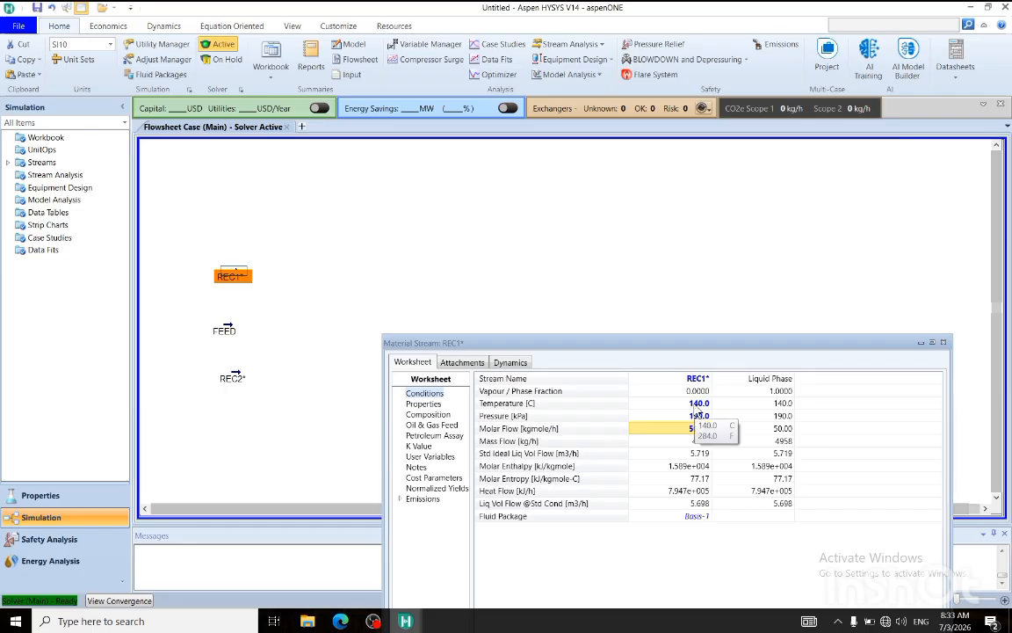
Review the temperature, pressure and molar flow conditions of streams REC1 and REC2 side by side.
{"action": "left_click", "coordinate": [699, 406]}
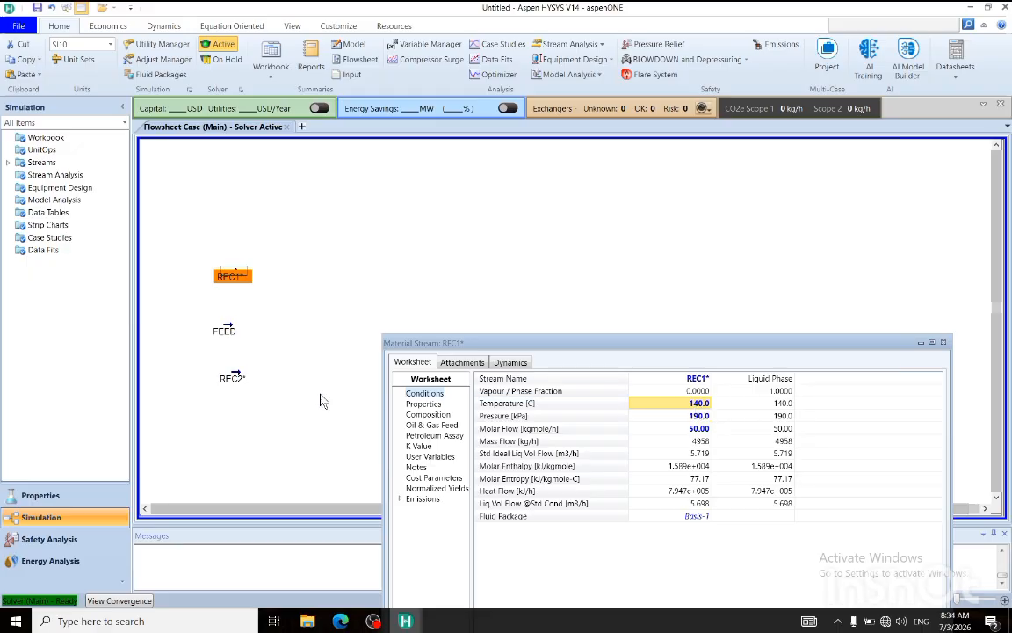
{"action": "double_click", "coordinate": [230, 378]}
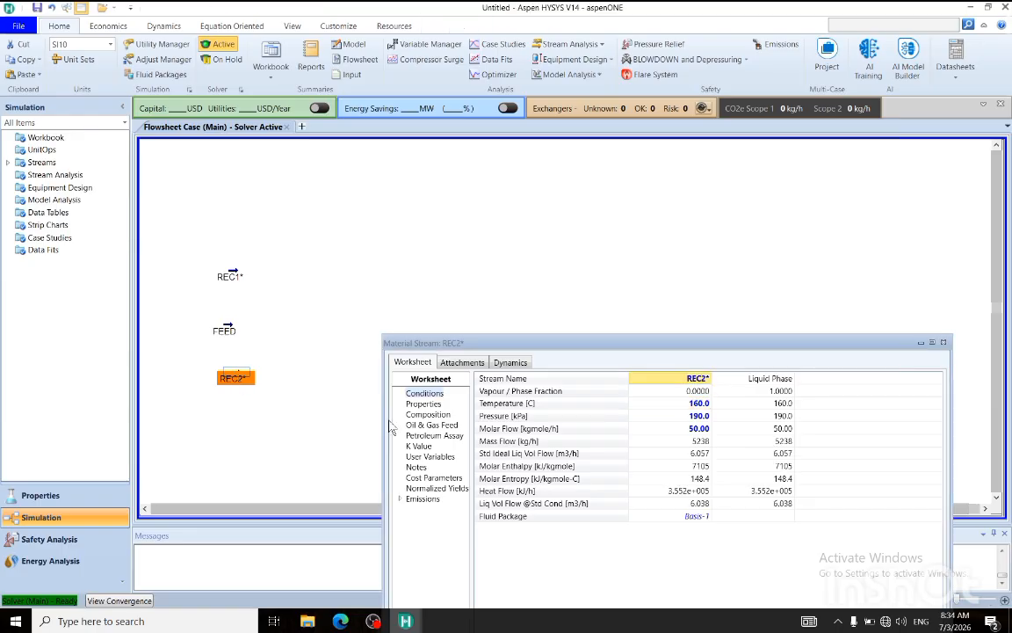
{"action": "left_click_drag", "start_coordinate": [536, 352], "coordinate": [205, 192]}
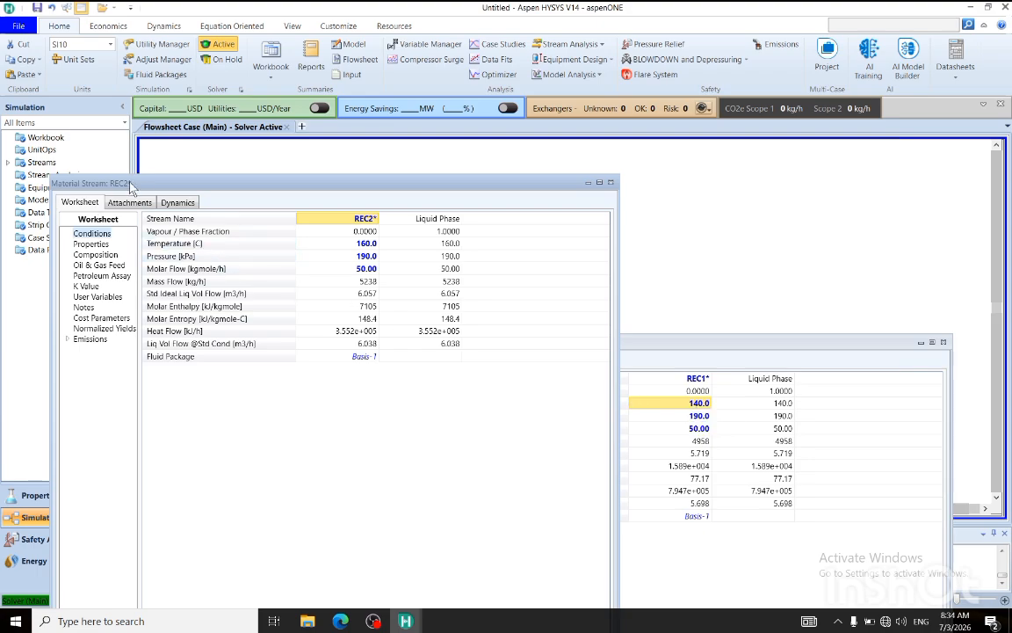
{"action": "left_click_drag", "start_coordinate": [130, 186], "coordinate": [117, 414]}
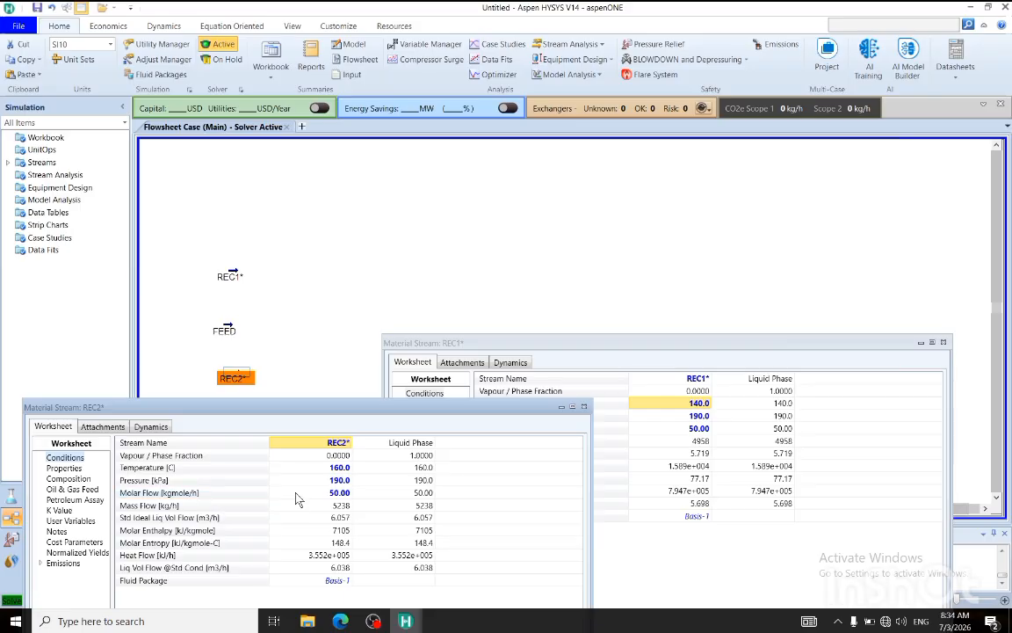
{"action": "left_click", "coordinate": [307, 469]}
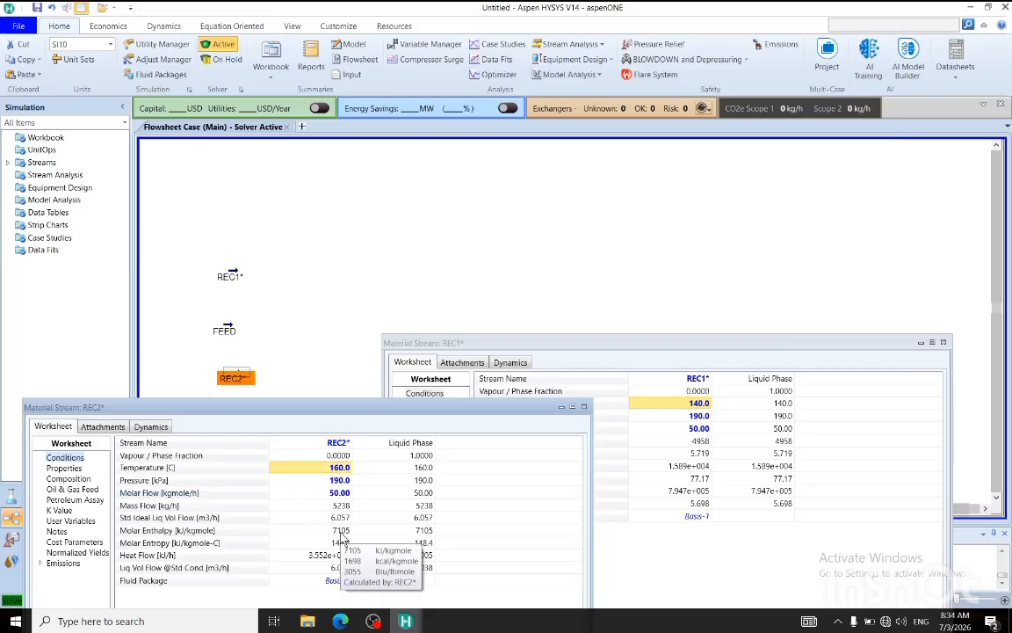
Compare the component mole fractions of REC2 and REC1, and close both stream windows.
{"action": "left_click", "coordinate": [68, 478]}
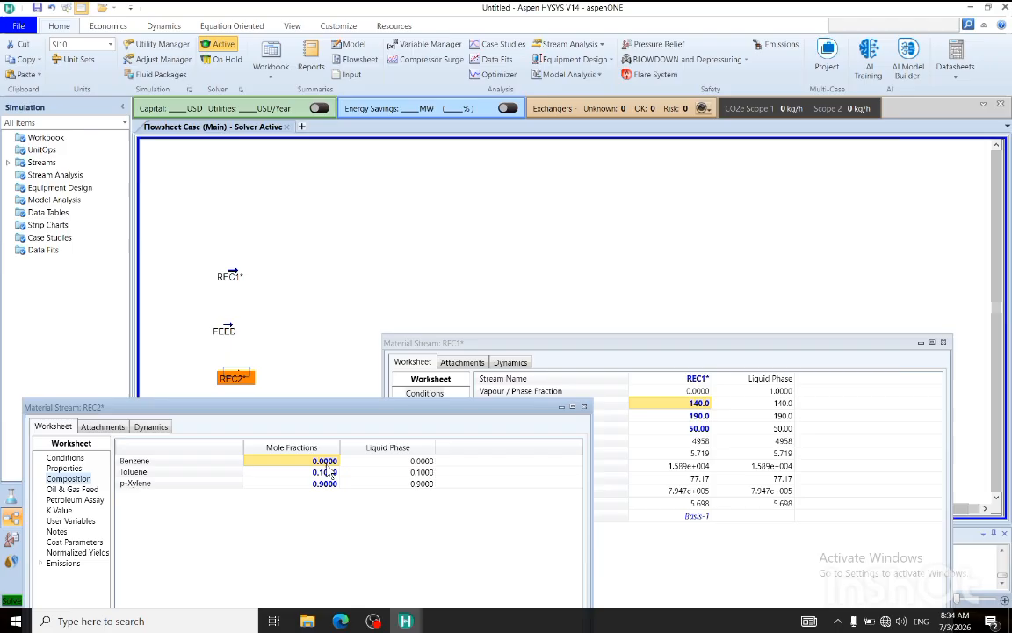
{"action": "left_click", "coordinate": [533, 343]}
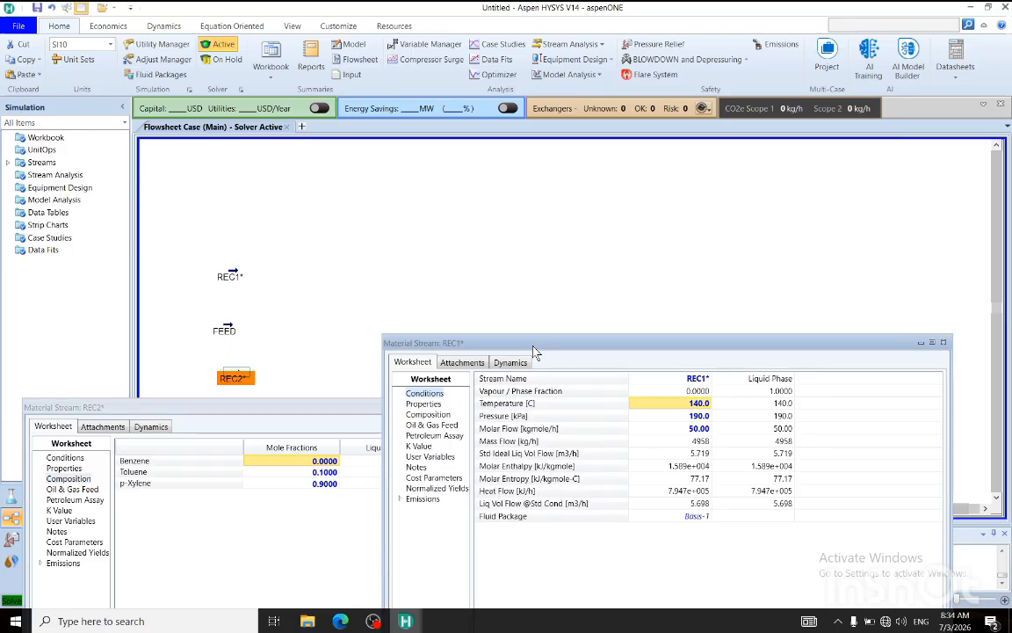
{"action": "left_click", "coordinate": [428, 415]}
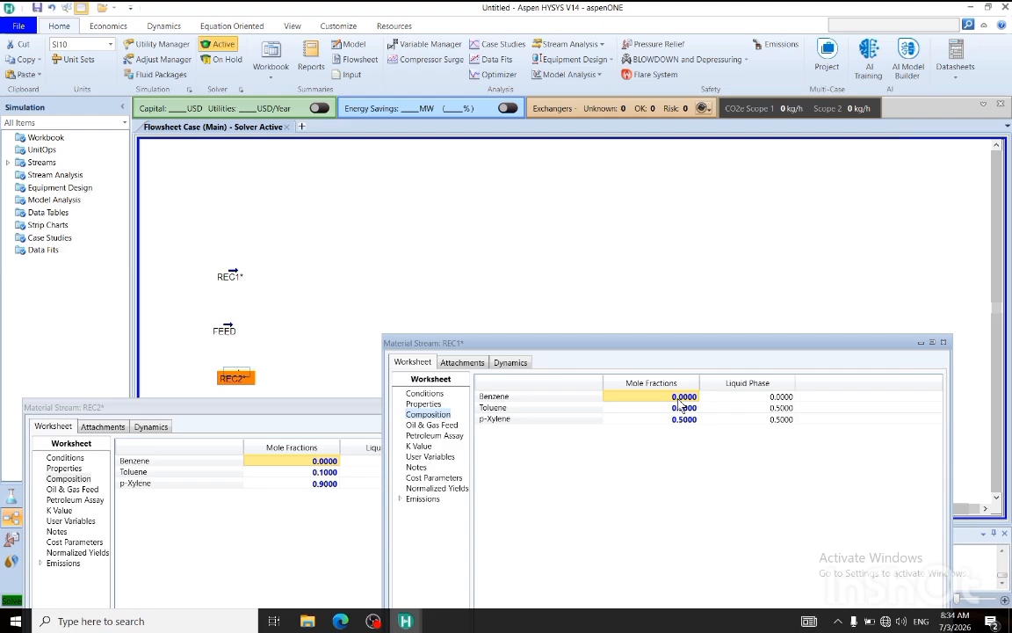
{"action": "left_click", "coordinate": [307, 483]}
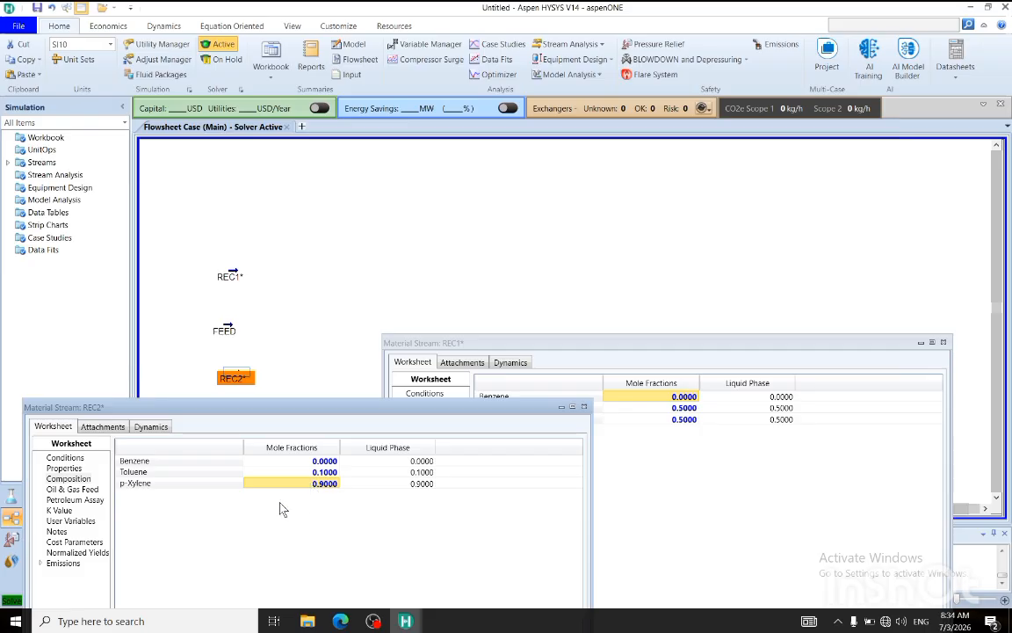
{"action": "left_click", "coordinate": [318, 474]}
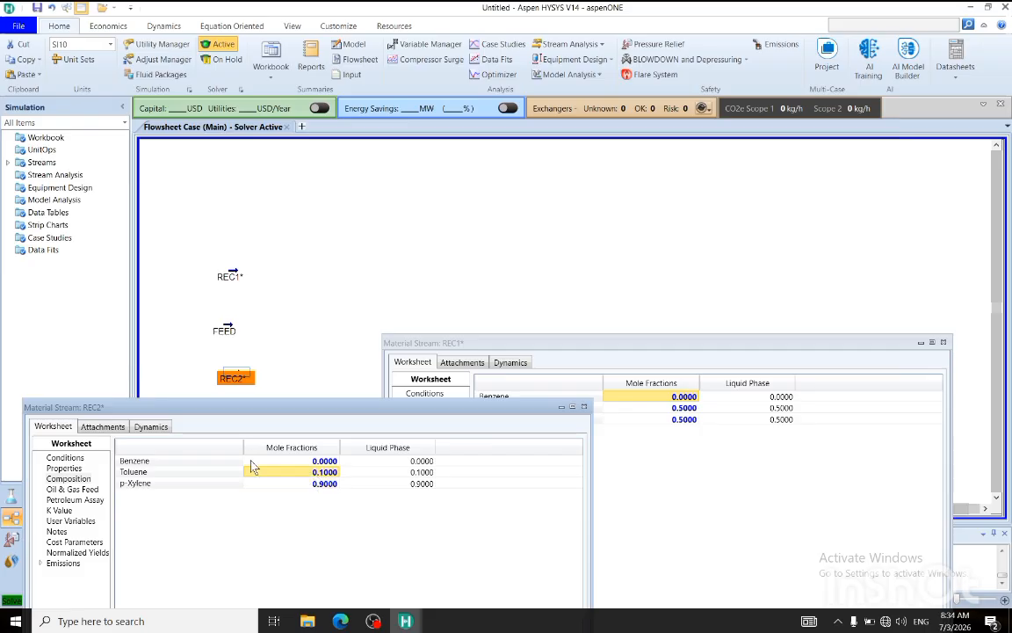
{"action": "left_click", "coordinate": [584, 406]}
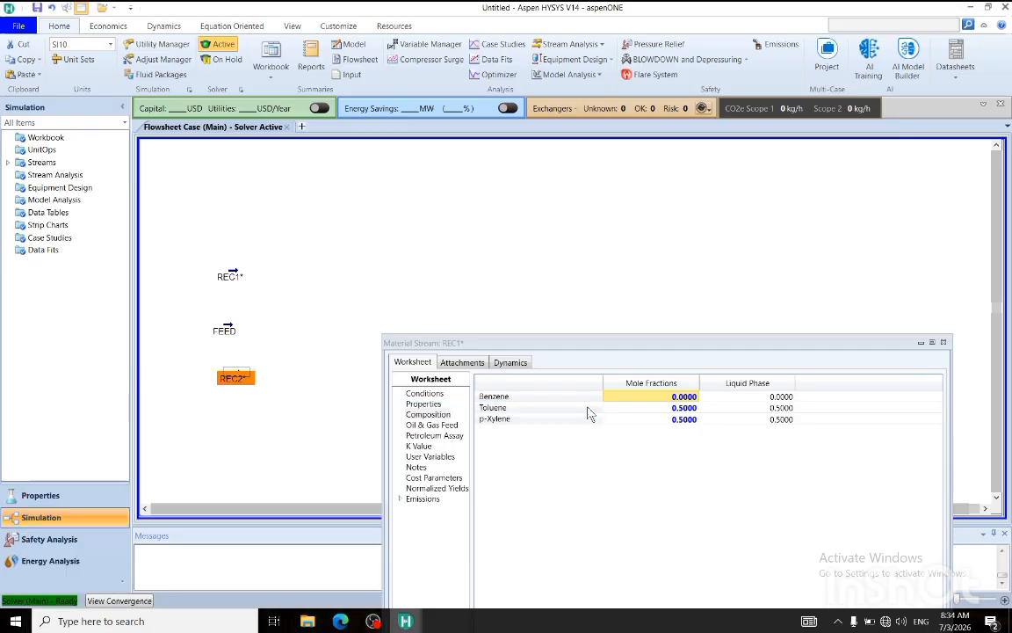
{"action": "left_click", "coordinate": [943, 343]}
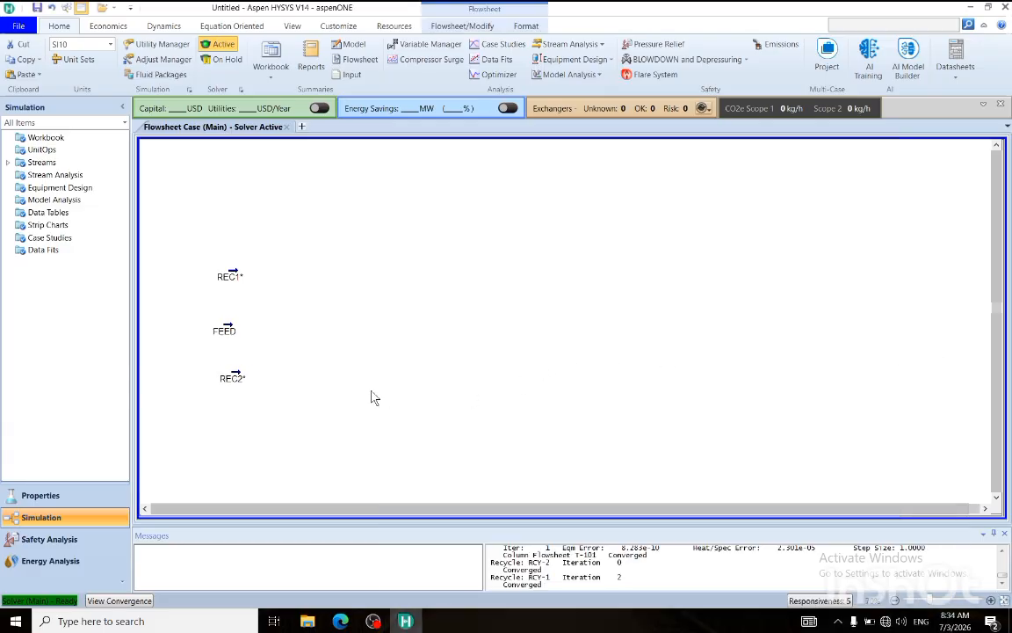
Place an absorber column on the flowsheet beside the REC1, FEED and REC2 streams.
{"action": "left_click", "coordinate": [426, 26]}
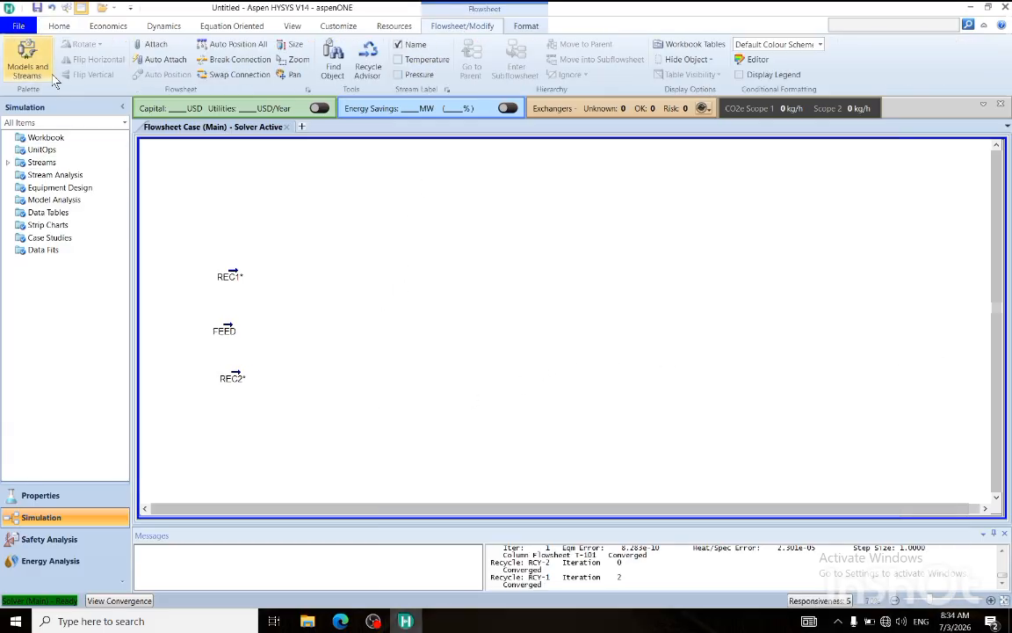
{"action": "left_click", "coordinate": [23, 55]}
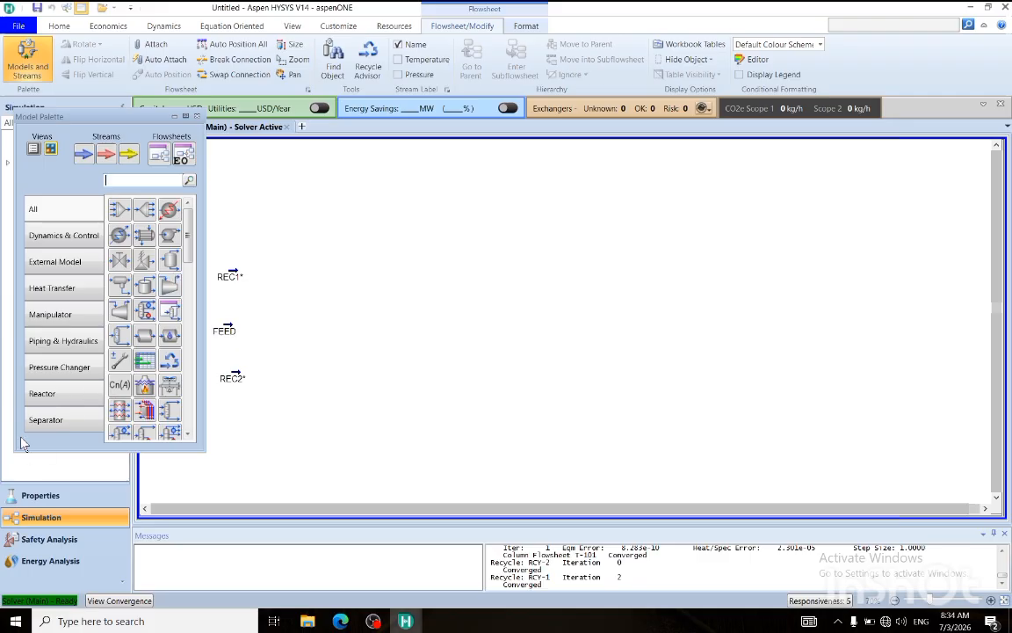
{"action": "left_click", "coordinate": [49, 422]}
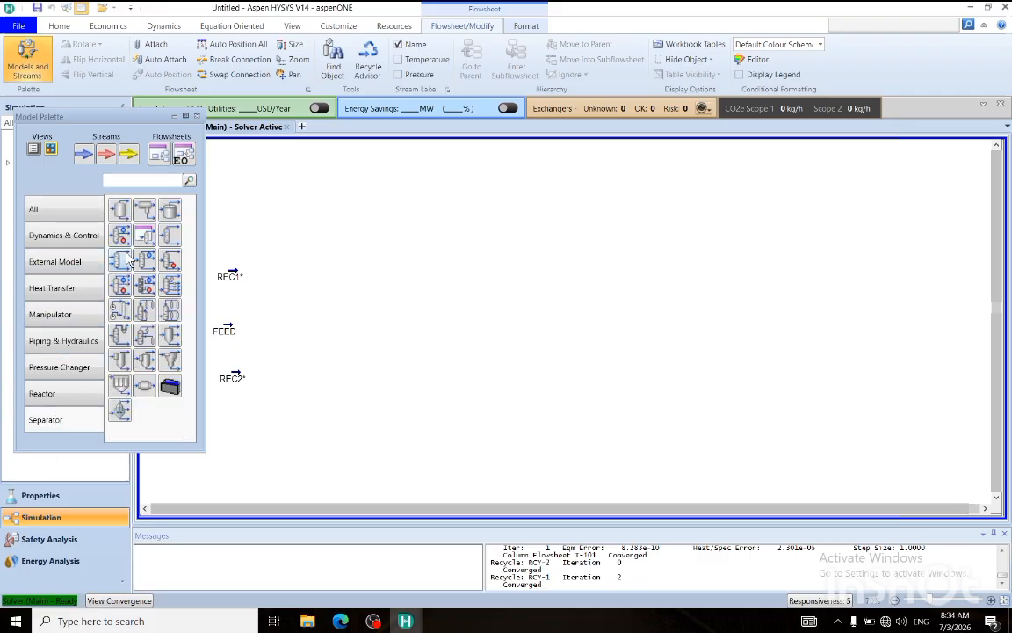
{"action": "left_click_drag", "start_coordinate": [117, 262], "coordinate": [294, 352]}
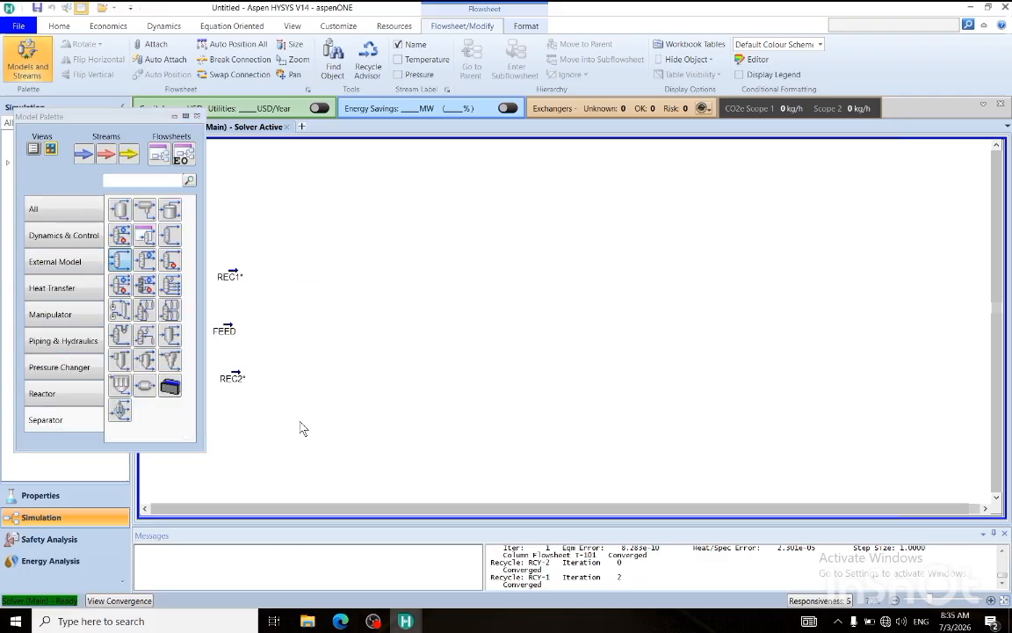
{"action": "left_click", "coordinate": [197, 116]}
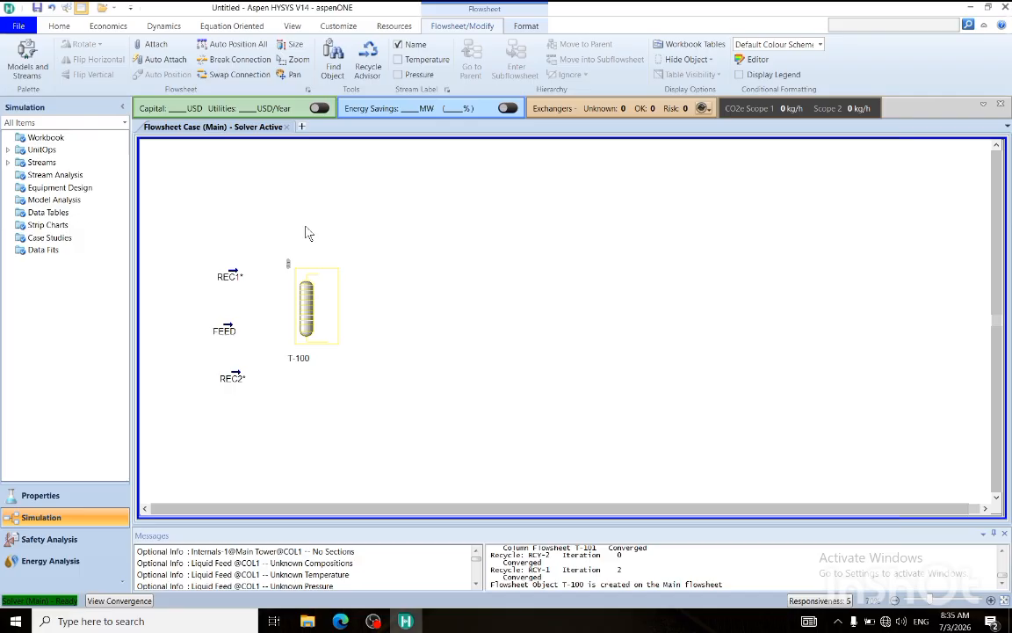
Set absorber T-100 to 34 stages and attach FEED as its optional inlet stream.
{"action": "double_click", "coordinate": [314, 305]}
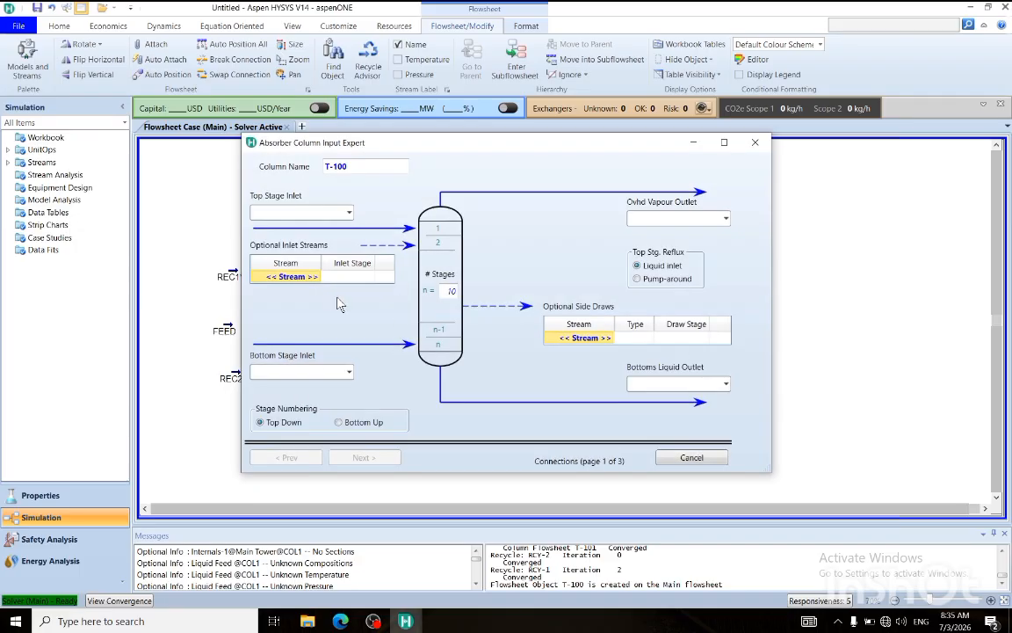
{"action": "left_click", "coordinate": [451, 291]}
{"action": "key", "text": "Return"}
{"action": "left_click", "coordinate": [312, 277]}
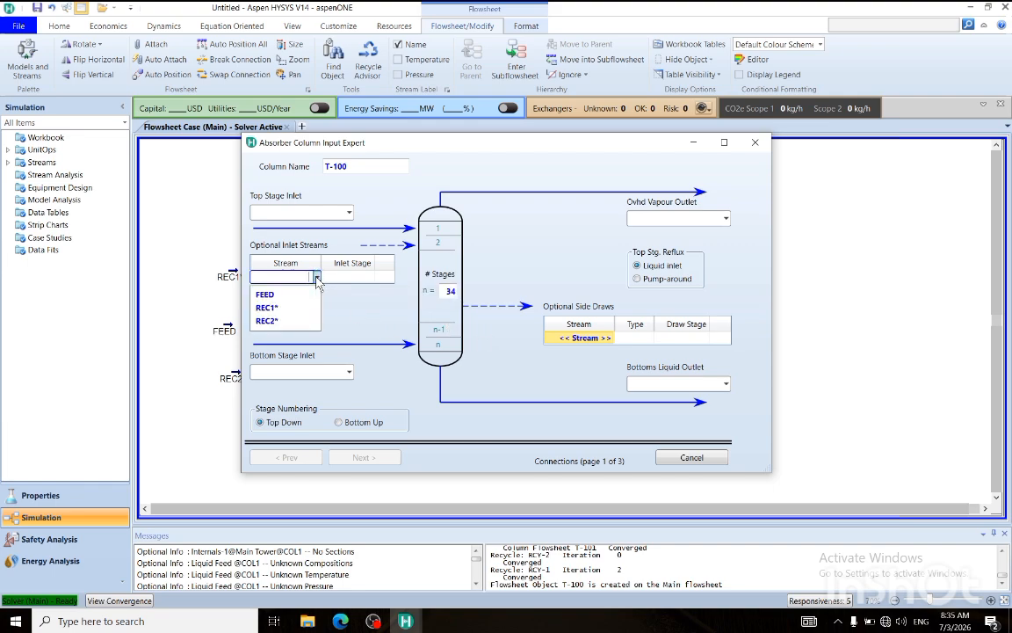
{"action": "left_click", "coordinate": [265, 294]}
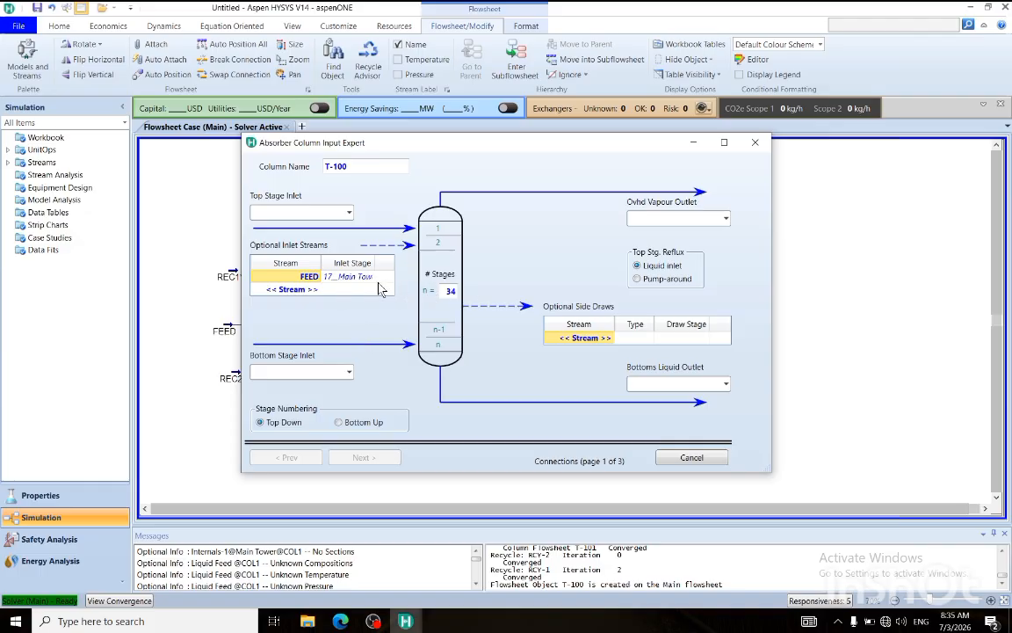
Assign REC1 as the top stage inlet and REC2 as the bottom stage inlet of the absorber.
{"action": "left_click", "coordinate": [349, 213]}
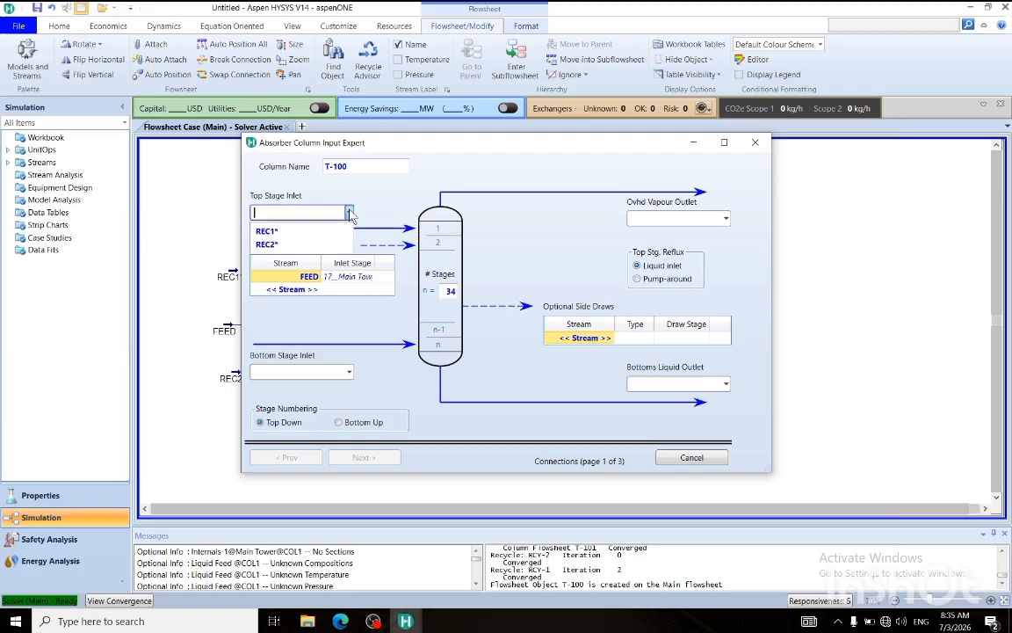
{"action": "left_click", "coordinate": [290, 231]}
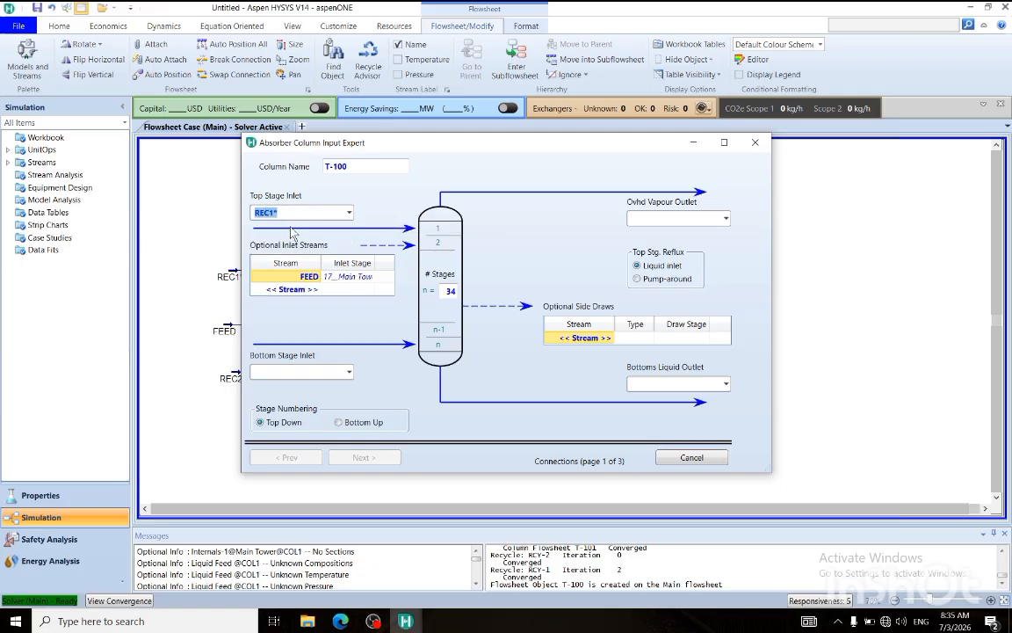
{"action": "left_click", "coordinate": [319, 372]}
{"action": "left_click", "coordinate": [319, 392]}
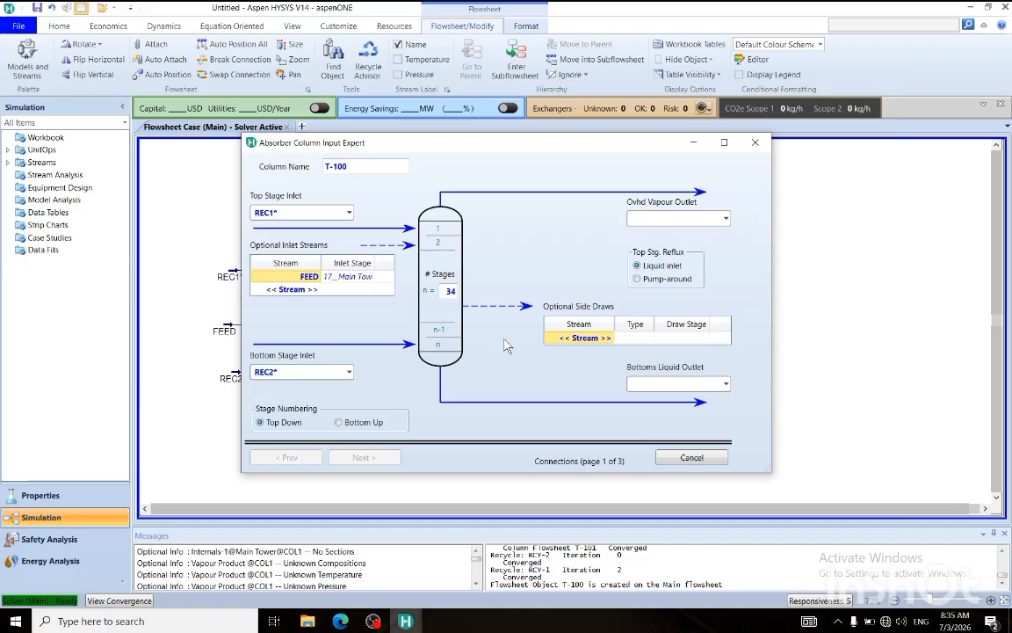
Name the overhead vapour outlet V1 and the bottoms liquid outlet L1, and proceed to the pressure profile.
{"action": "left_click", "coordinate": [683, 218]}
{"action": "type", "text": "V"}
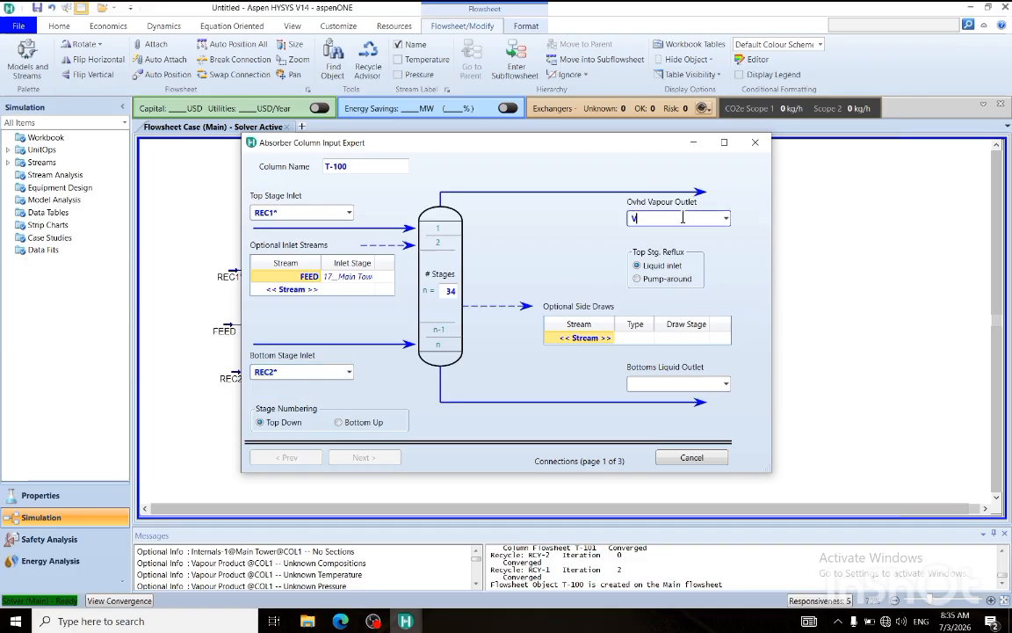
{"action": "type", "text": "1"}
{"action": "left_click", "coordinate": [663, 383]}
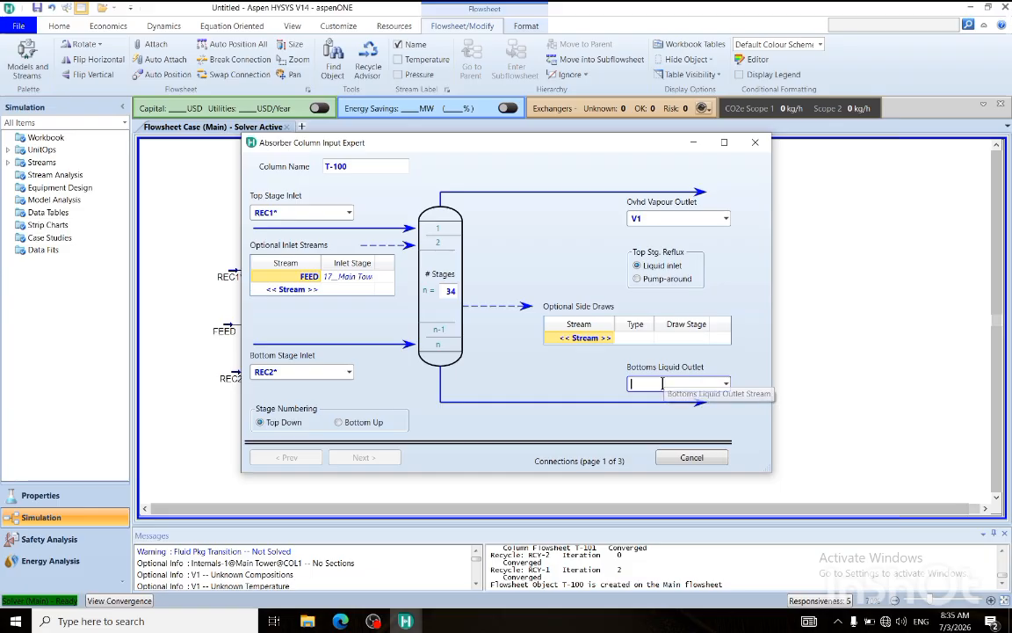
{"action": "type", "text": "L1"}
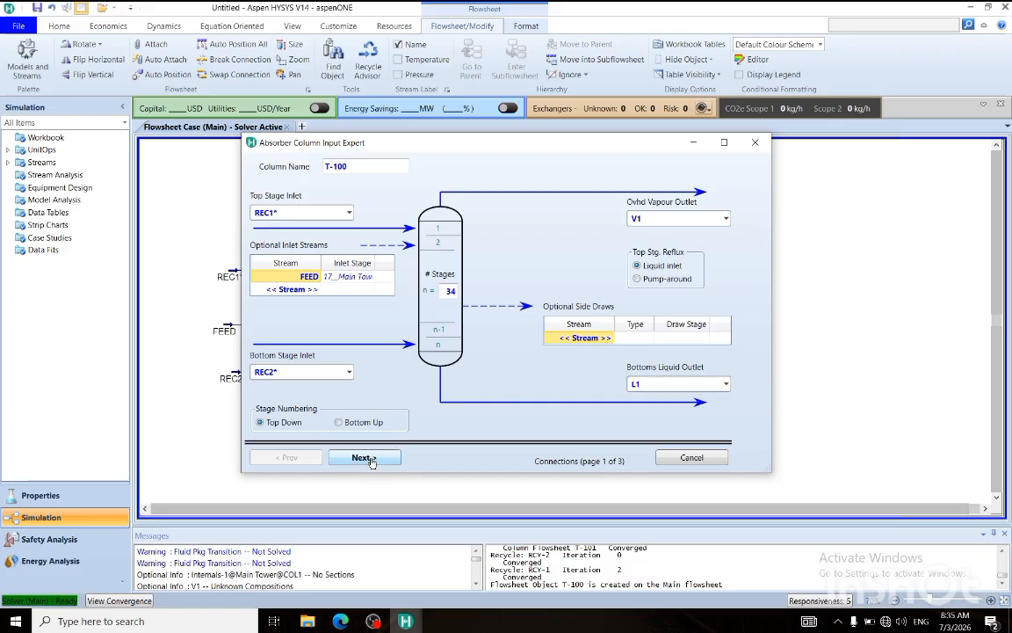
{"action": "left_click", "coordinate": [366, 459]}
Set the top and bottom stage pressures to 190 kPa and finish the column setup without temperature estimates.
{"action": "left_click", "coordinate": [630, 217]}
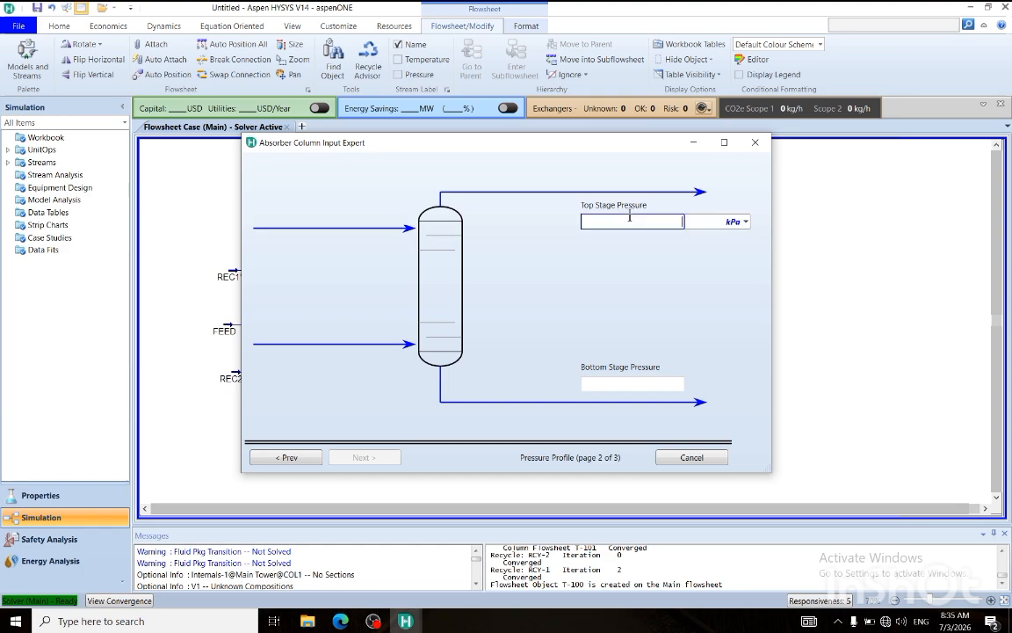
{"action": "type", "text": "190"}
{"action": "key", "text": "Return"}
{"action": "left_click", "coordinate": [621, 384]}
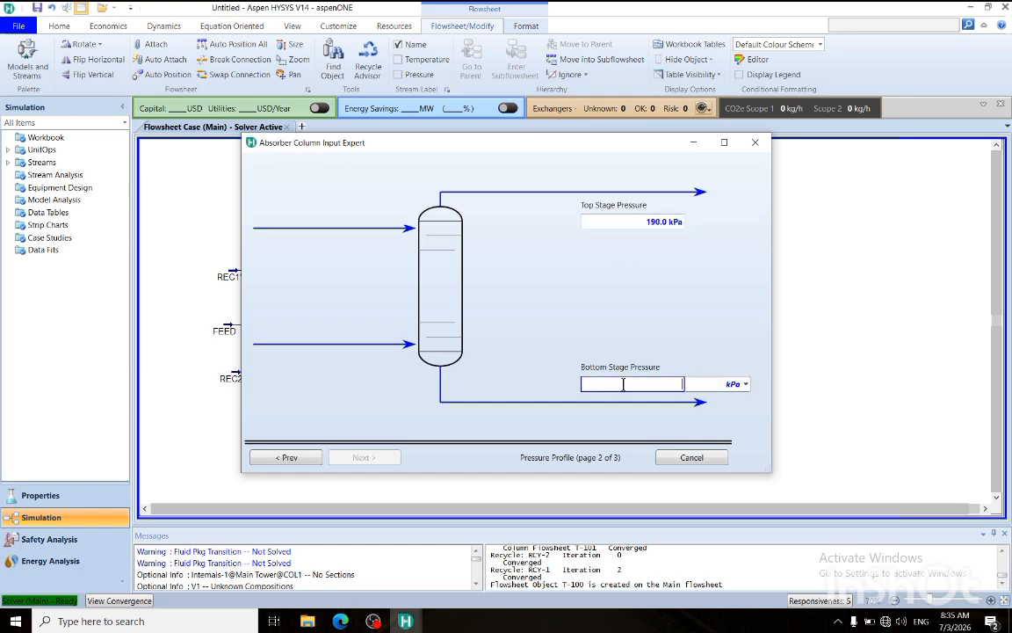
{"action": "type", "text": "190"}
{"action": "key", "text": "Return"}
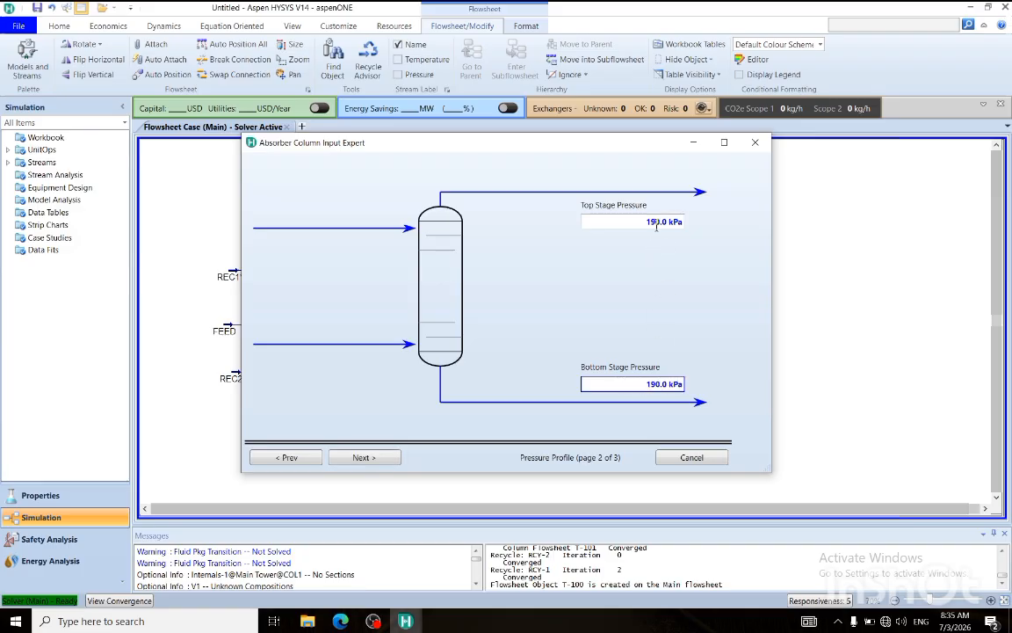
{"action": "left_click", "coordinate": [368, 464]}
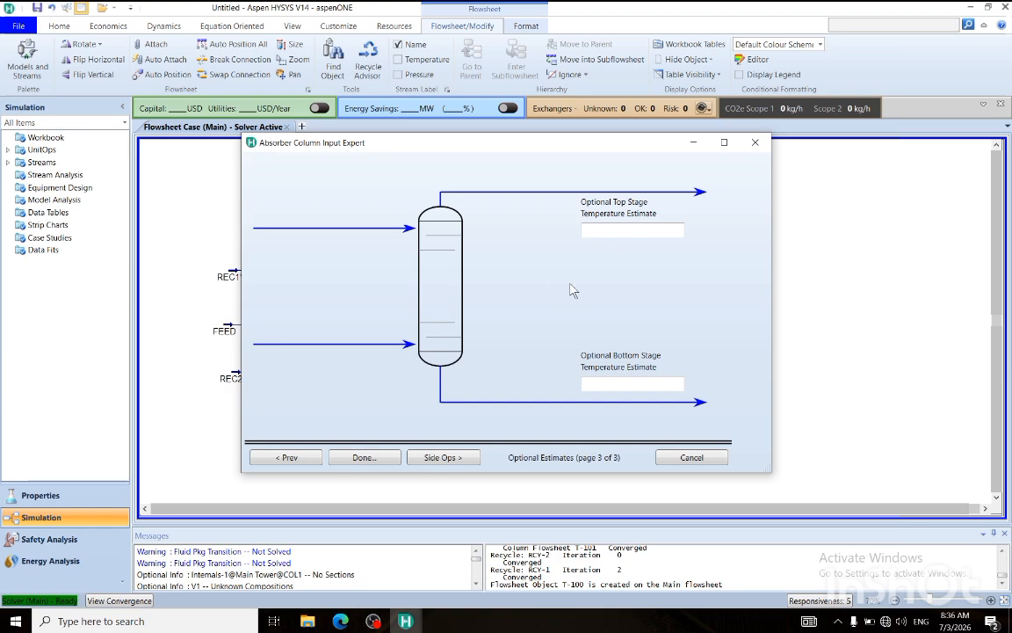
{"action": "left_click", "coordinate": [363, 457]}
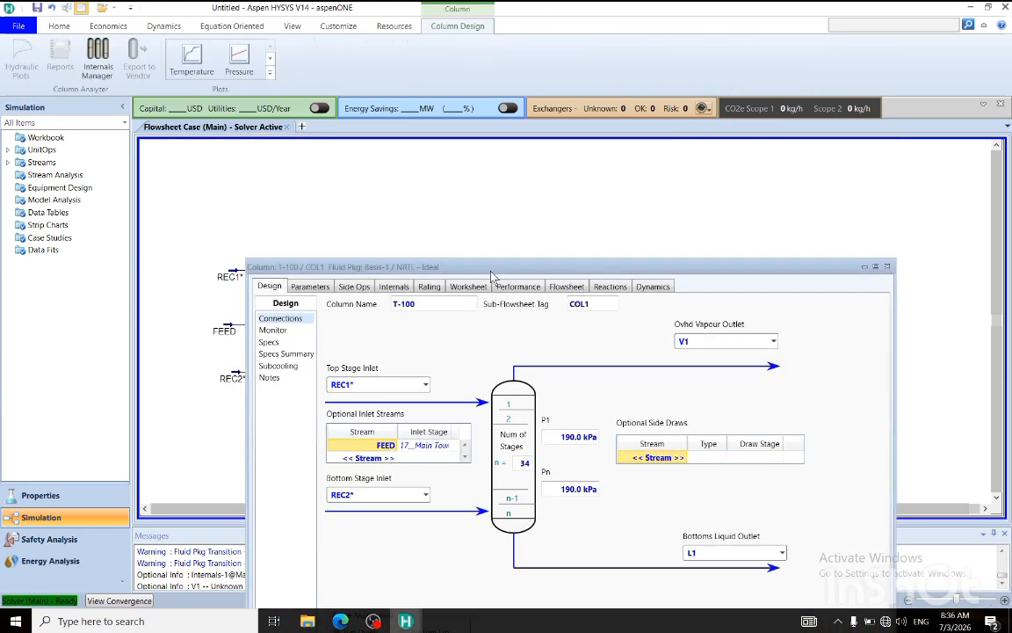
Try to solve column T-100, stop the running iterations and check the solver messages.
{"action": "left_click_drag", "start_coordinate": [492, 272], "coordinate": [456, 102]}
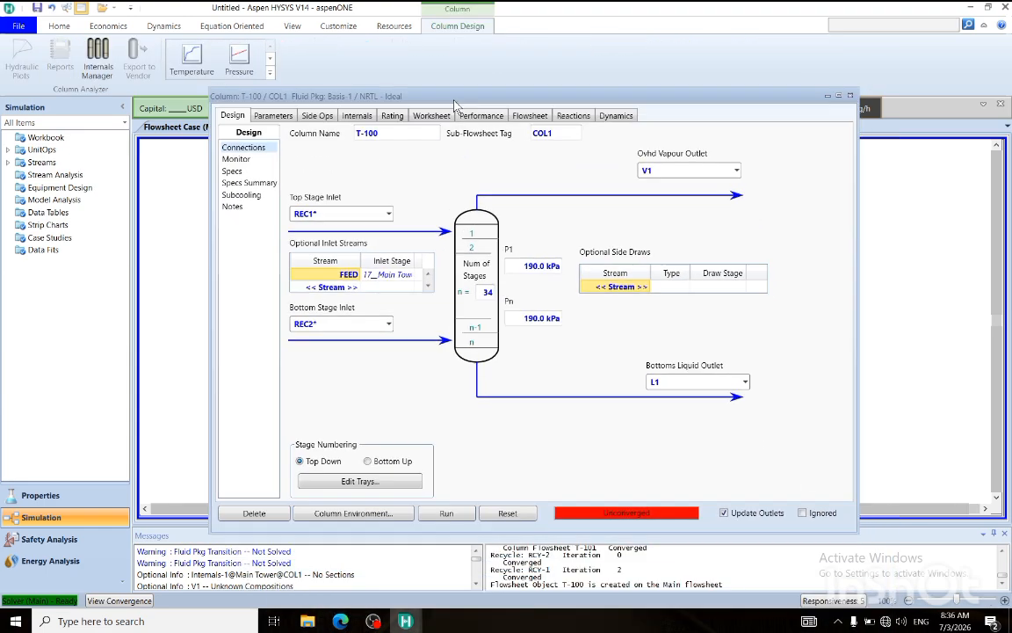
{"action": "left_click", "coordinate": [450, 514]}
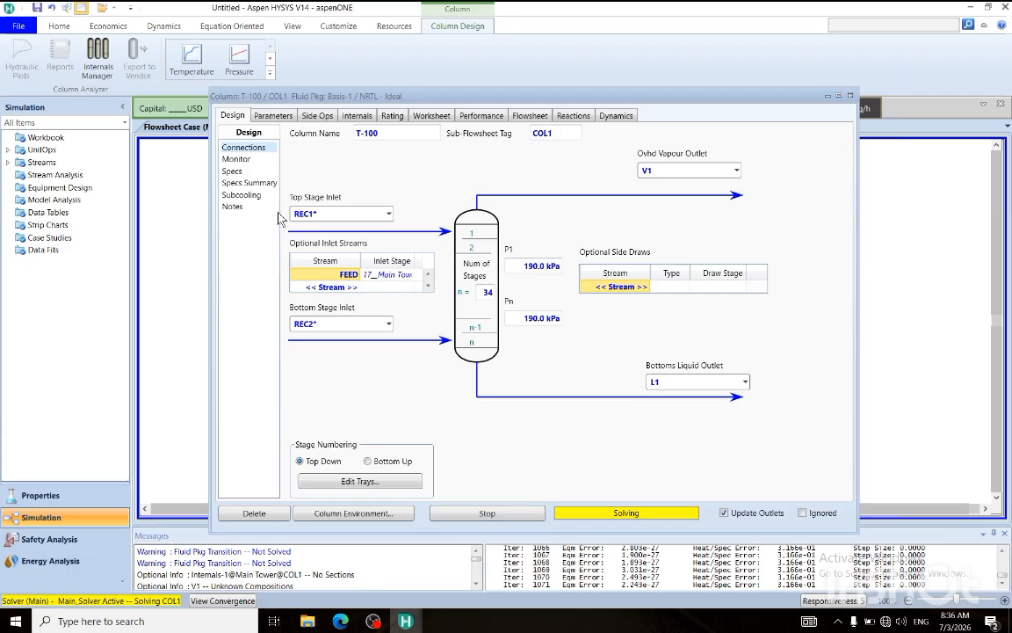
{"action": "left_click", "coordinate": [463, 518]}
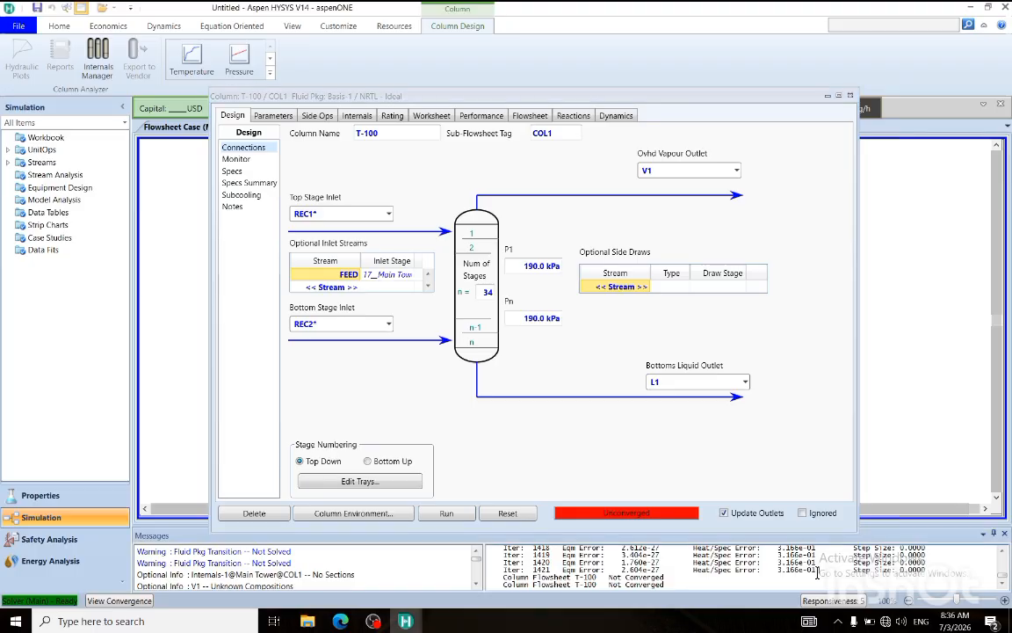
{"action": "mouse_move", "coordinate": [806, 573]}
{"action": "left_mouse_down"}
{"action": "mouse_move", "coordinate": [795, 572]}
{"action": "mouse_move", "coordinate": [816, 576]}
{"action": "left_mouse_up"}
Change the solving method of column T-100 to Modified HYSIM Inside-Out, rerun the column and return to the flowsheet.
{"action": "left_click", "coordinate": [273, 116]}
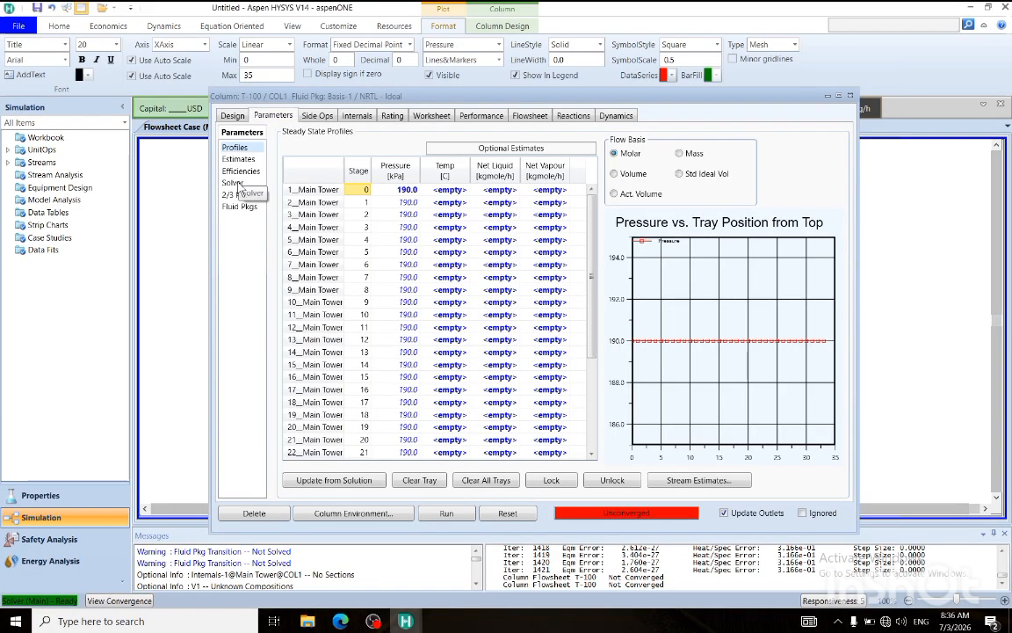
{"action": "left_click", "coordinate": [232, 182]}
{"action": "left_click", "coordinate": [493, 173]}
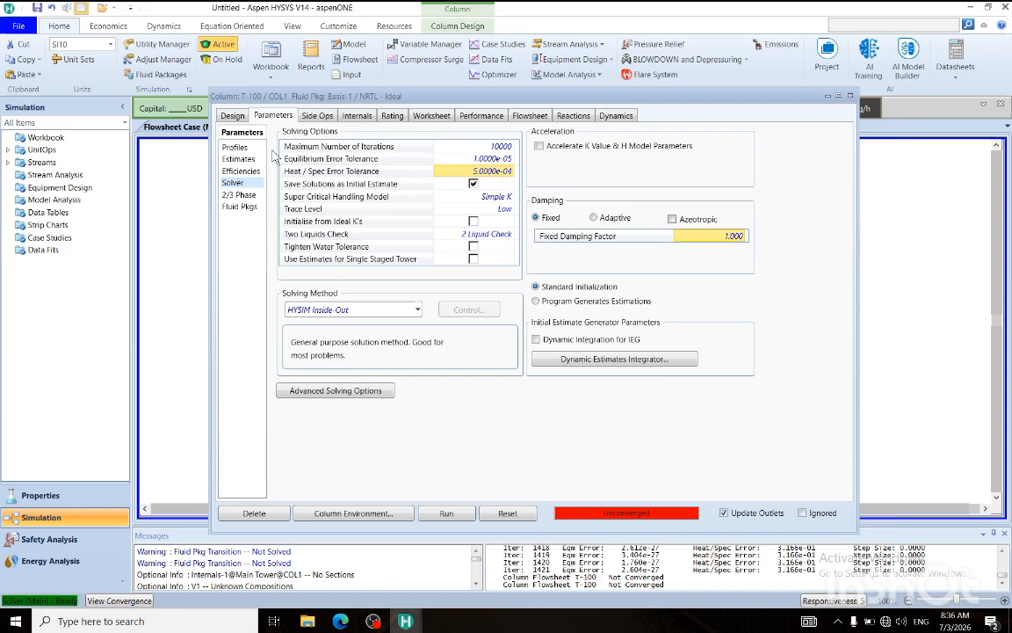
{"action": "left_click", "coordinate": [419, 310]}
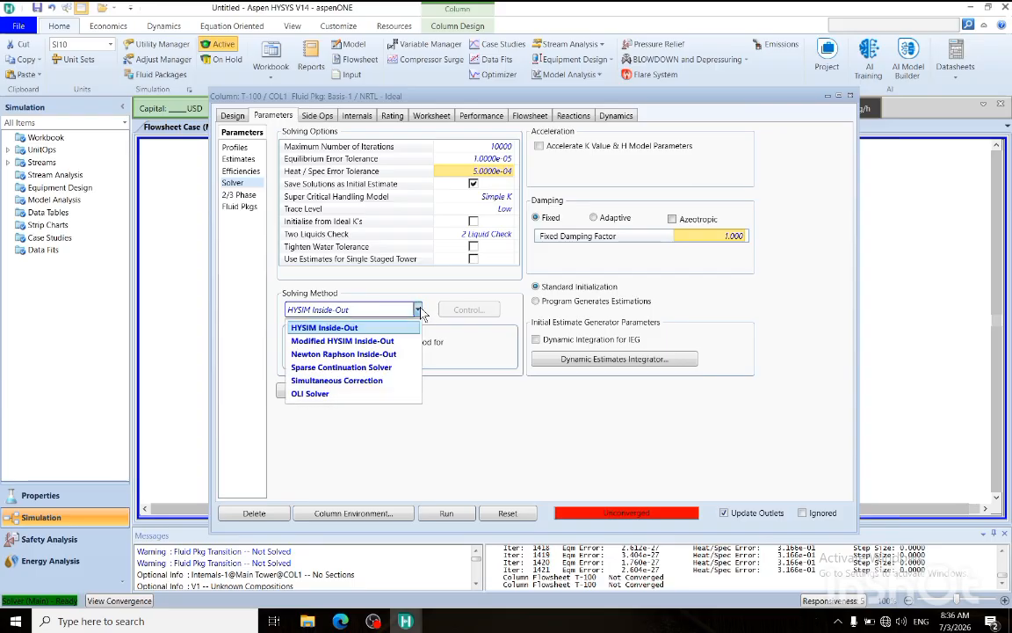
{"action": "left_click", "coordinate": [316, 341]}
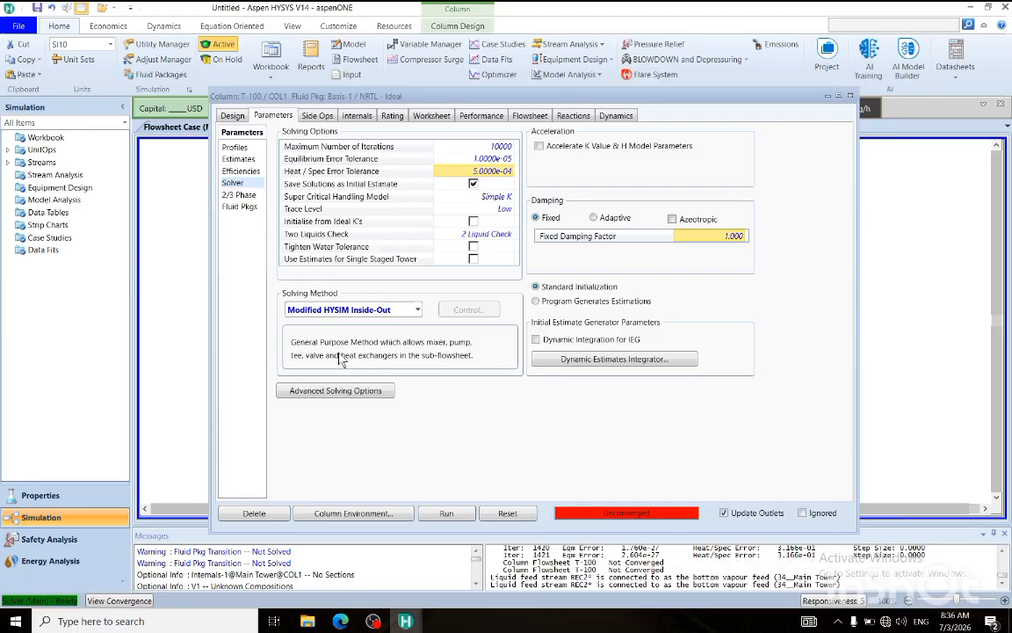
{"action": "left_click", "coordinate": [447, 512]}
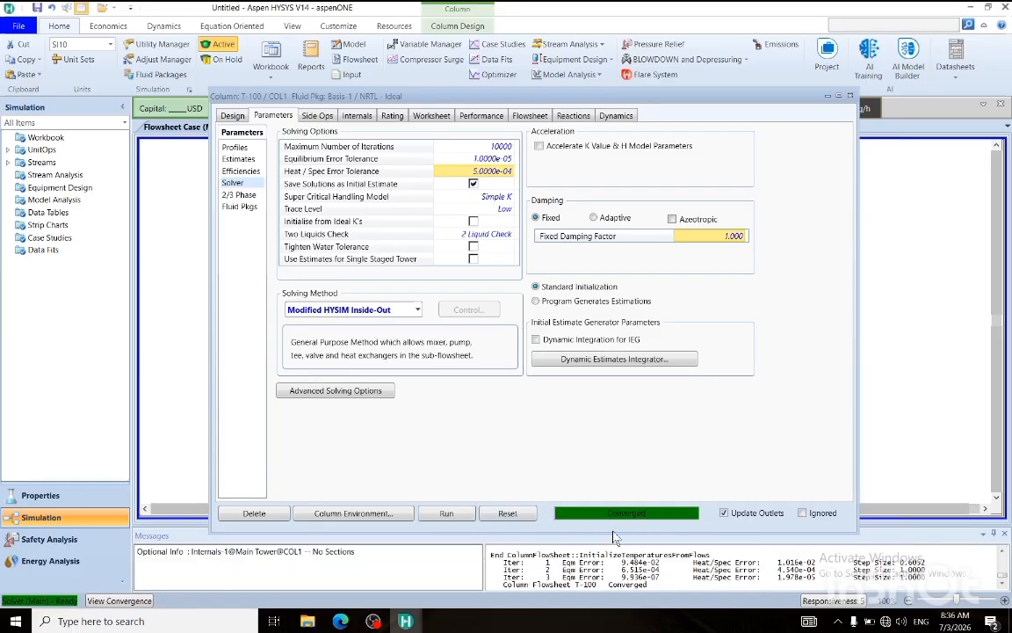
{"action": "left_click_drag", "start_coordinate": [696, 100], "coordinate": [555, 287]}
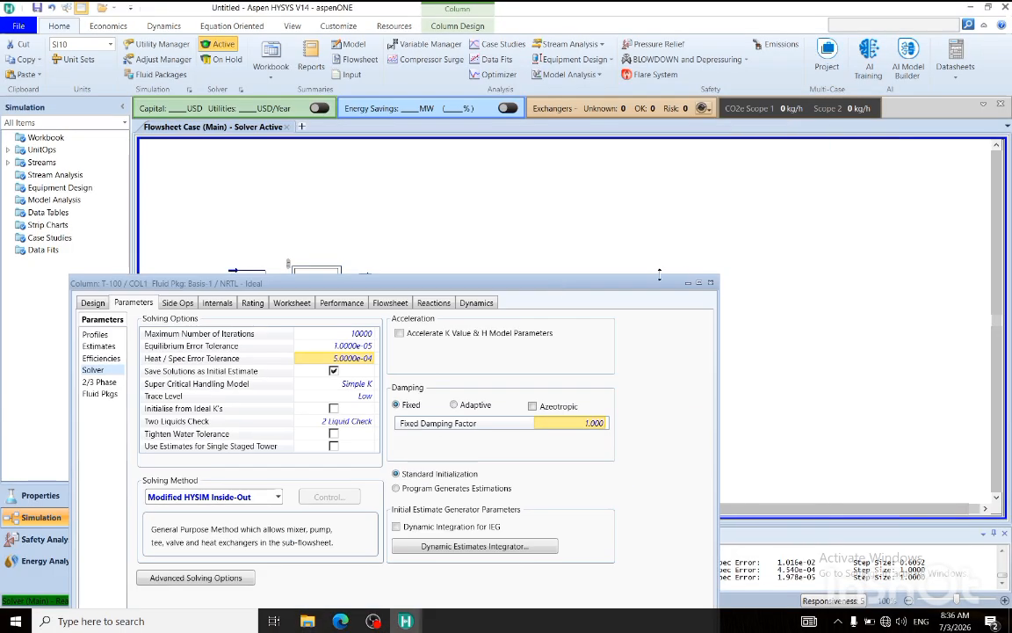
{"action": "left_click", "coordinate": [710, 283]}
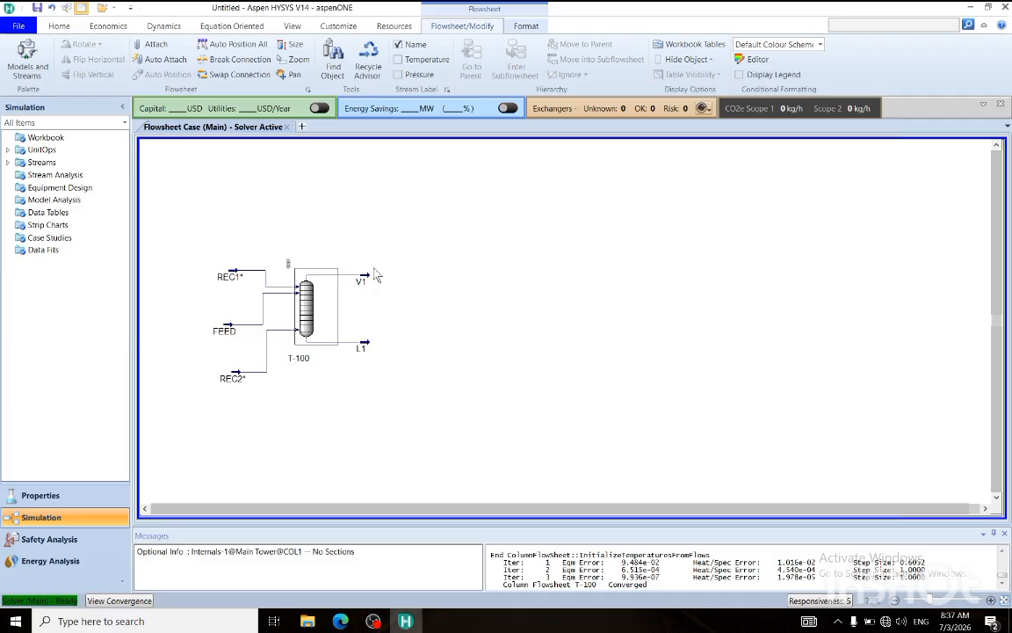
Place a distillation column with condenser and reboiler on the flowsheet beside the outlet streams V1 and L1.
{"action": "left_click", "coordinate": [27, 55]}
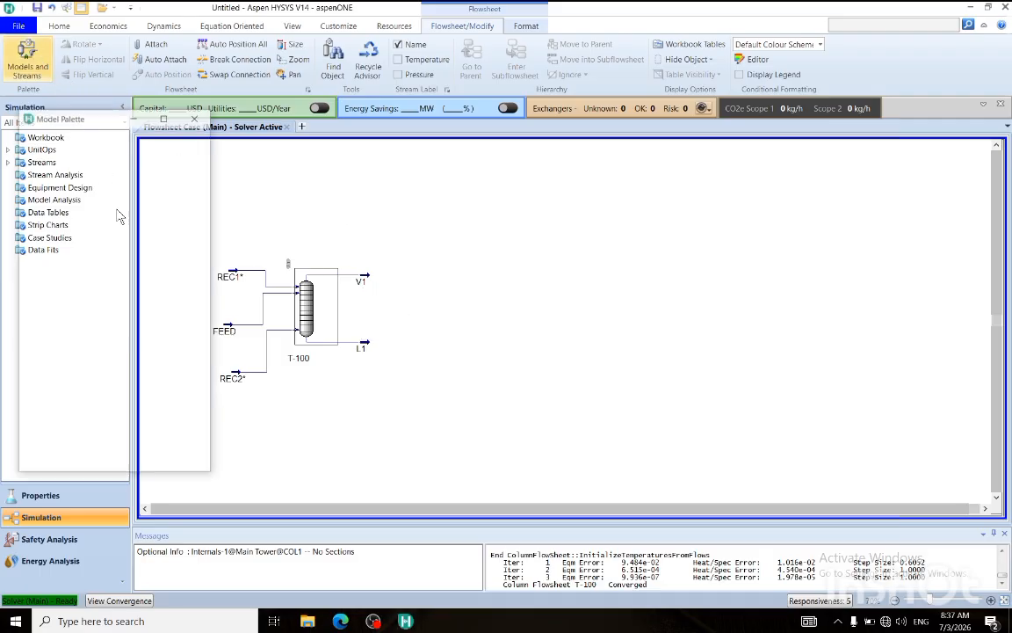
{"action": "left_click", "coordinate": [55, 419]}
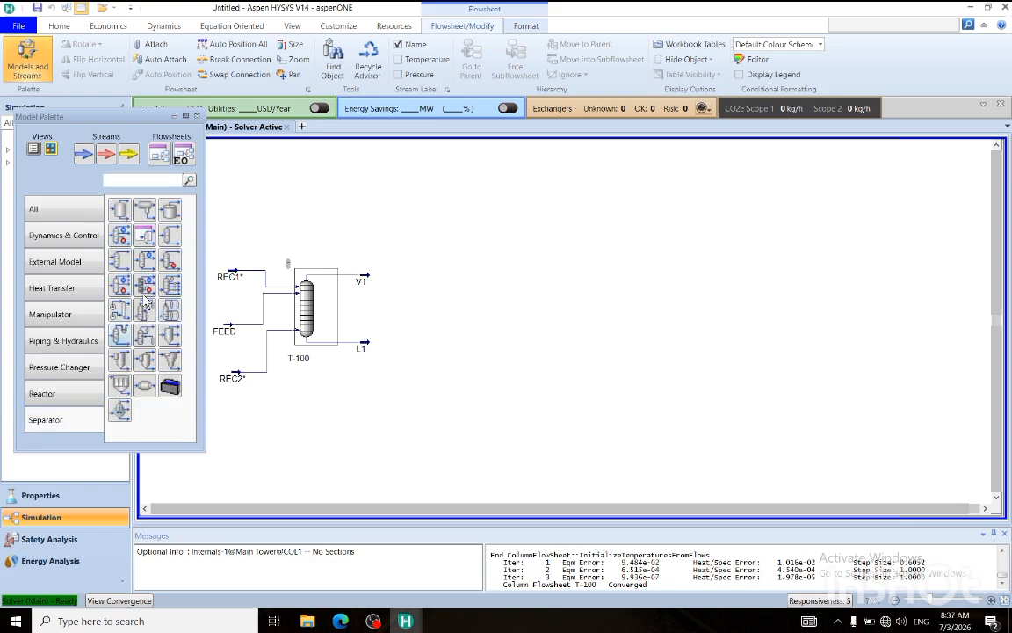
{"action": "left_click", "coordinate": [120, 234]}
{"action": "left_click", "coordinate": [406, 303]}
{"action": "left_click", "coordinate": [395, 426]}
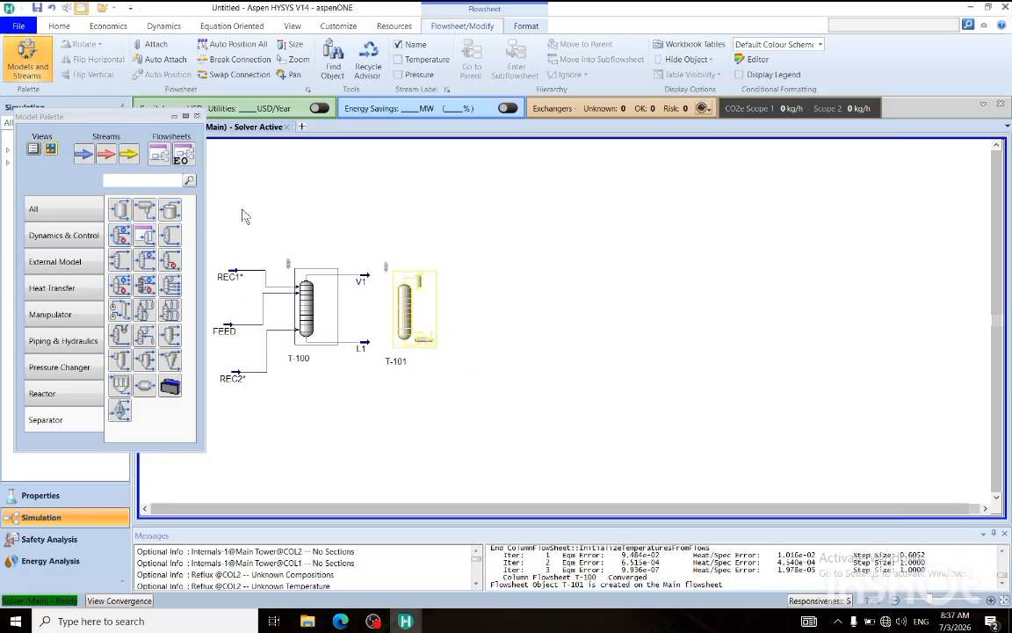
{"action": "left_click", "coordinate": [197, 116]}
Open the setup of the new distillation column T-101 and set its number of stages to 60.
{"action": "left_click", "coordinate": [409, 340]}
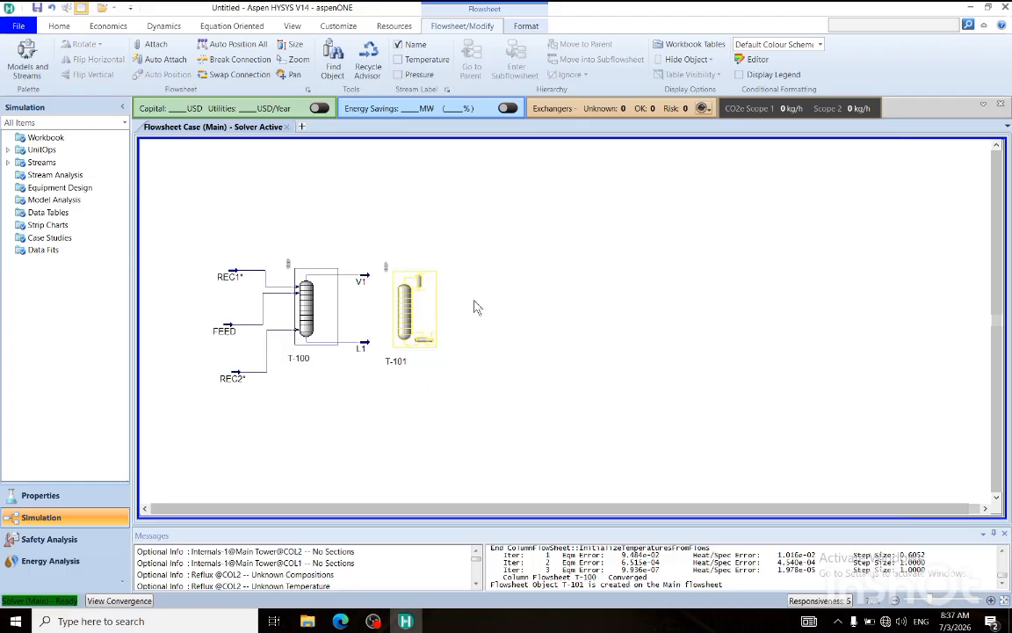
{"action": "double_click", "coordinate": [406, 312]}
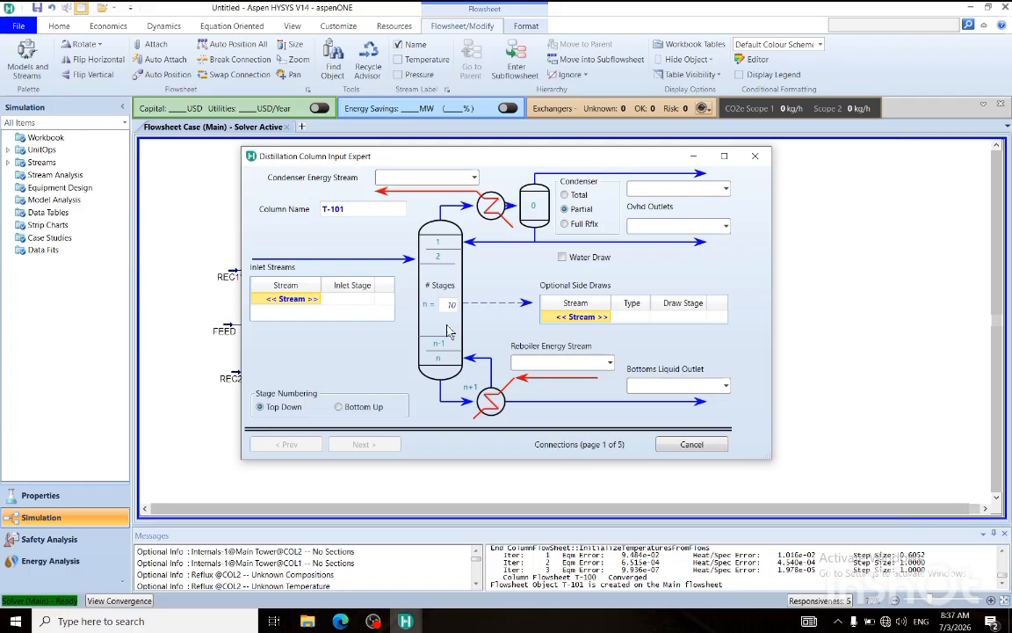
{"action": "left_click", "coordinate": [451, 304]}
{"action": "type", "text": "60"}
{"action": "key", "text": "Return"}
Name the condenser energy stream QC, choose a total condenser and name the overhead liquid outlet B.
{"action": "left_click", "coordinate": [426, 179]}
{"action": "type", "text": "QC"}
{"action": "key", "text": "Return"}
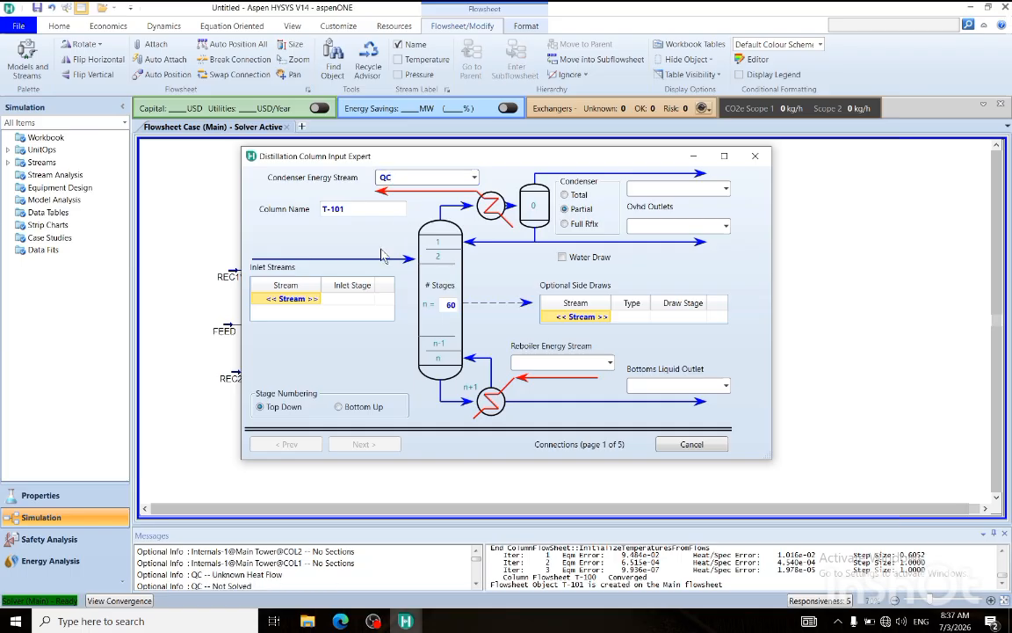
{"action": "left_click", "coordinate": [576, 196]}
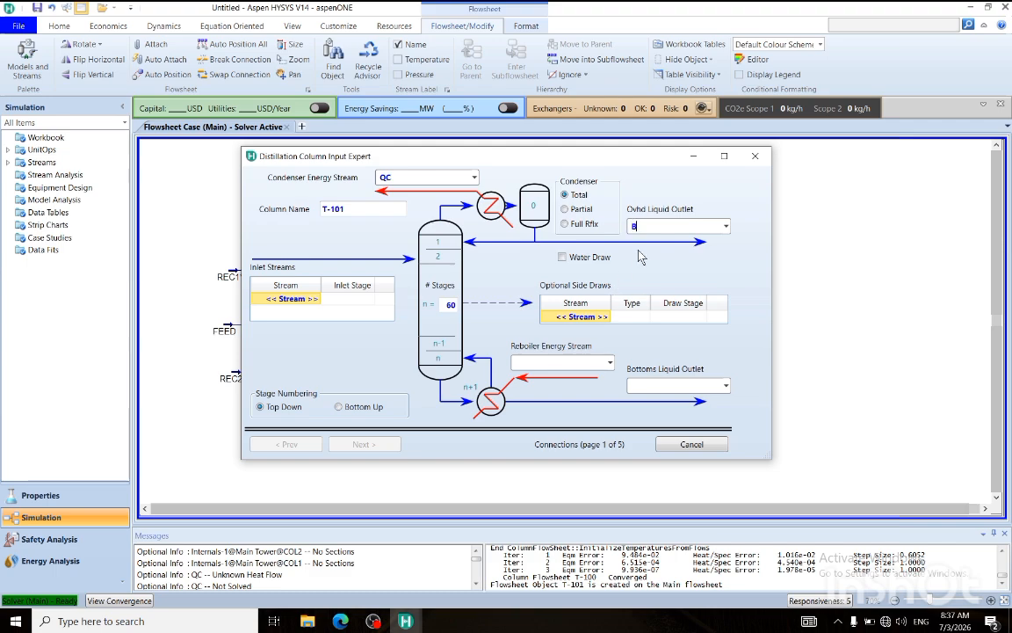
{"action": "type", "text": "B"}
Add a side draw stream named T and name the bottoms liquid outlet X.
{"action": "left_click", "coordinate": [608, 319]}
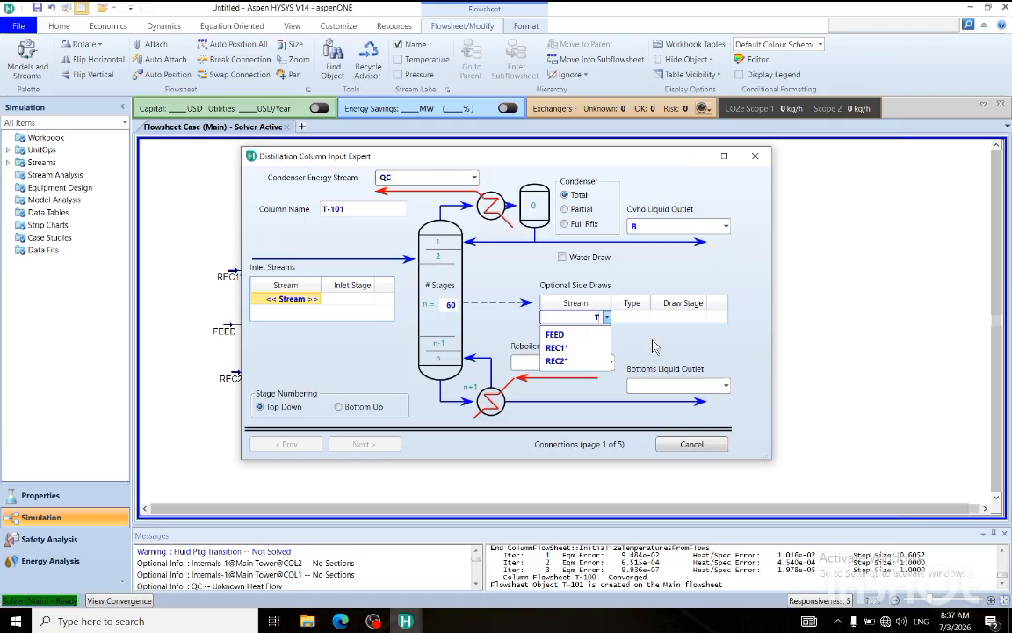
{"action": "type", "text": "T"}
{"action": "left_click", "coordinate": [666, 385]}
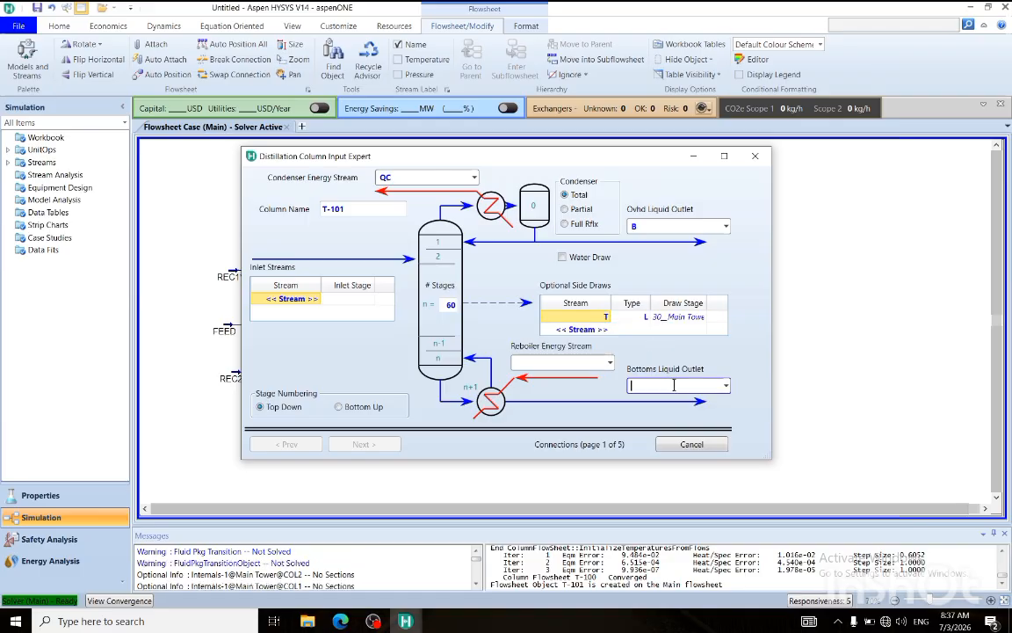
{"action": "left_click", "coordinate": [677, 360]}
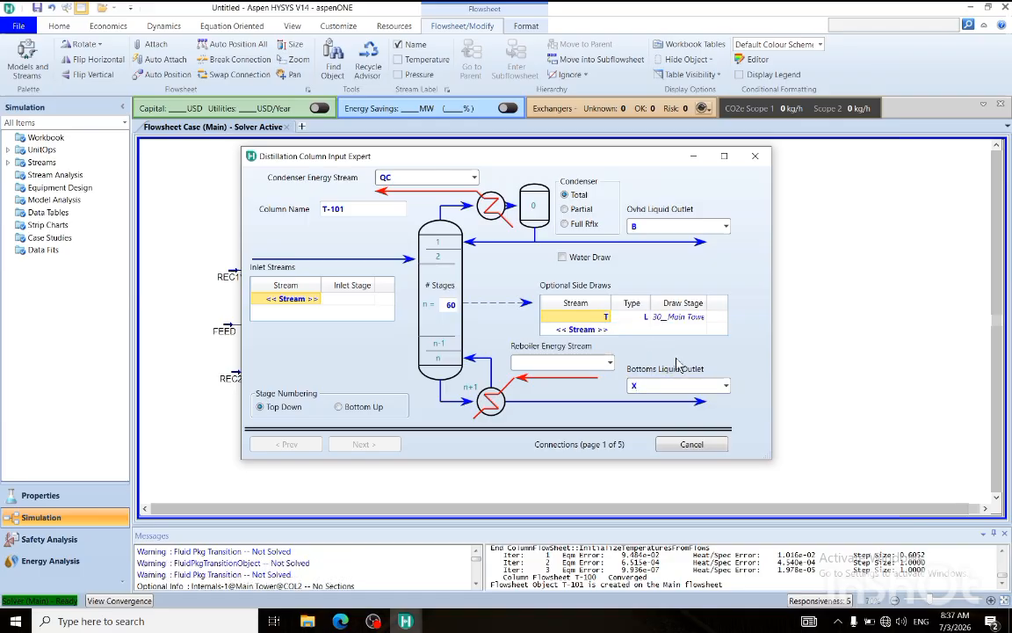
Add V1 and L1 as the inlet streams of the distillation column.
{"action": "left_click", "coordinate": [313, 301]}
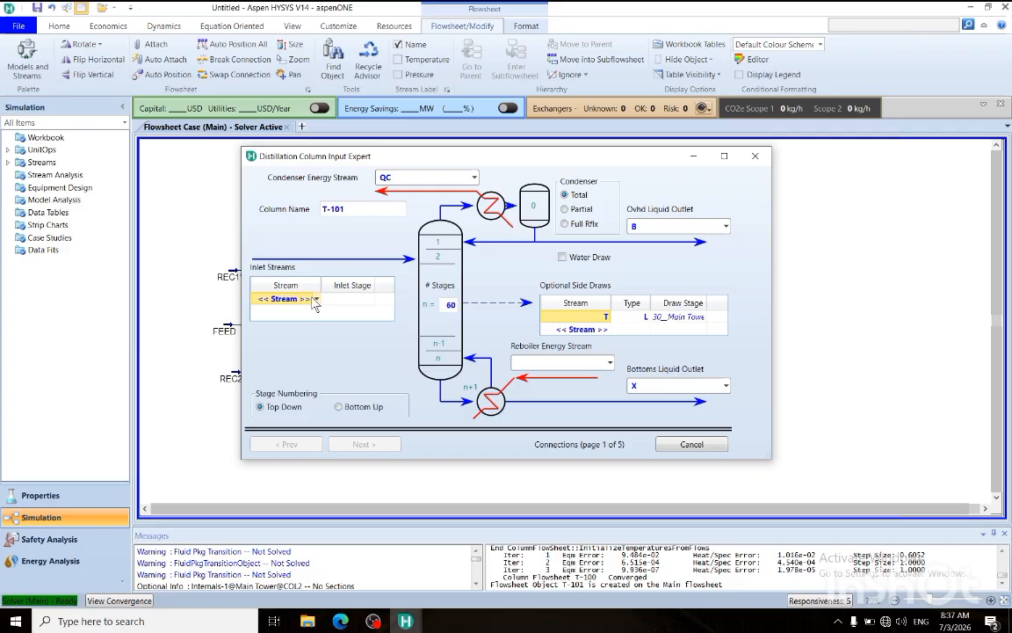
{"action": "left_click", "coordinate": [317, 300]}
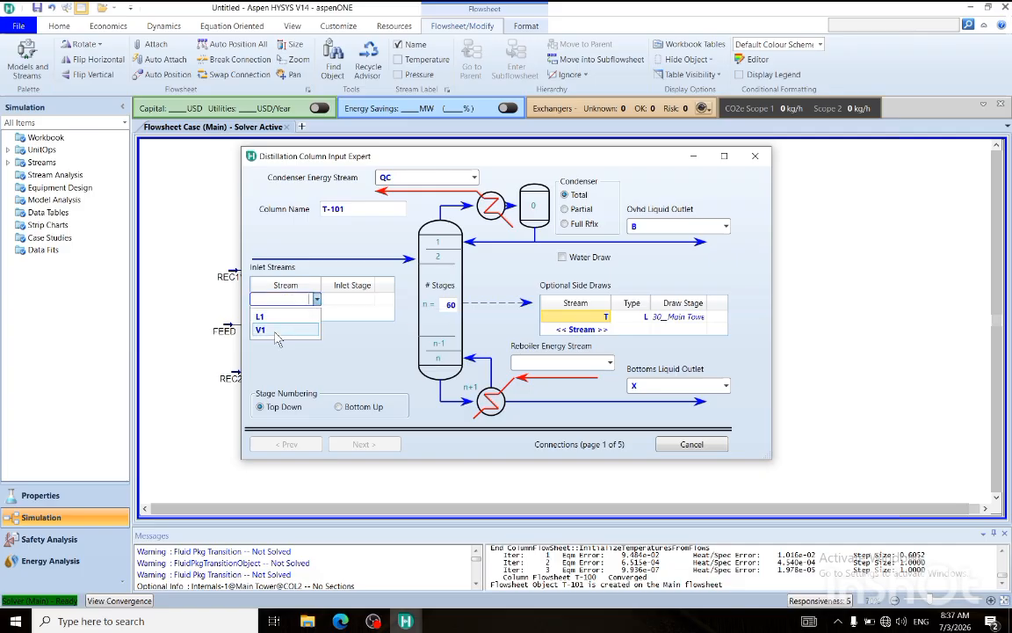
{"action": "left_click", "coordinate": [268, 329]}
{"action": "left_click", "coordinate": [319, 311]}
{"action": "left_click", "coordinate": [317, 312]}
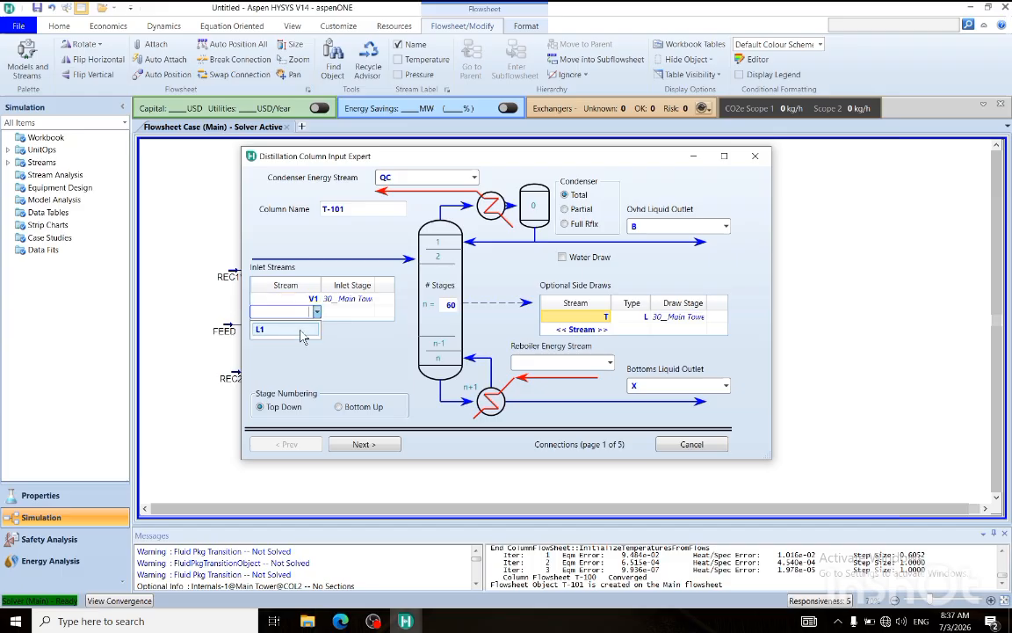
{"action": "left_click", "coordinate": [295, 331]}
Set the inlet stage of V1 to 15__Main Tower and that of L1 to 45__Main Tower.
{"action": "left_click", "coordinate": [367, 299]}
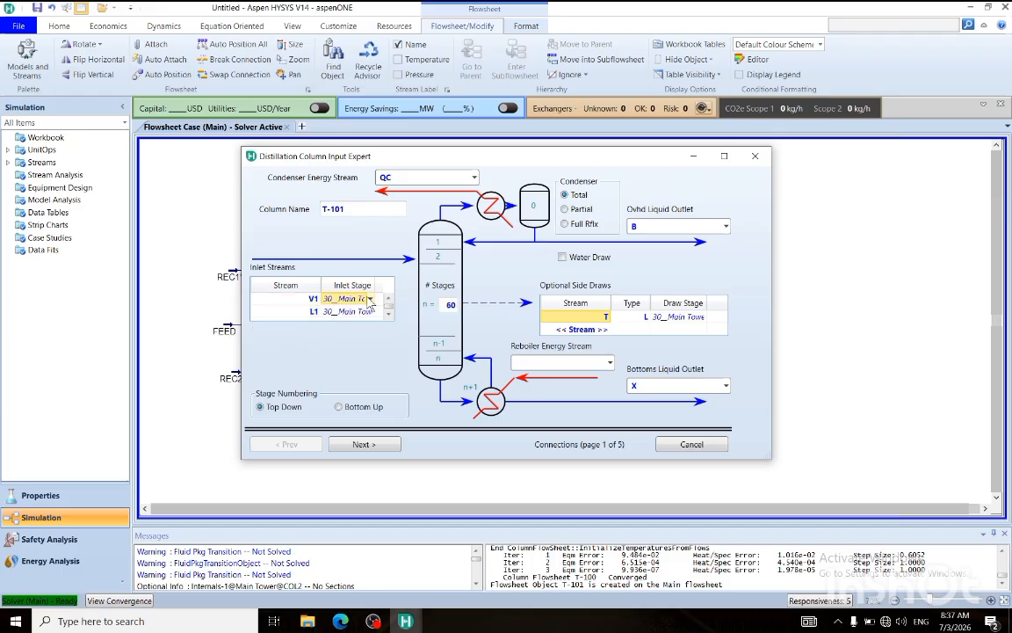
{"action": "left_click", "coordinate": [372, 300]}
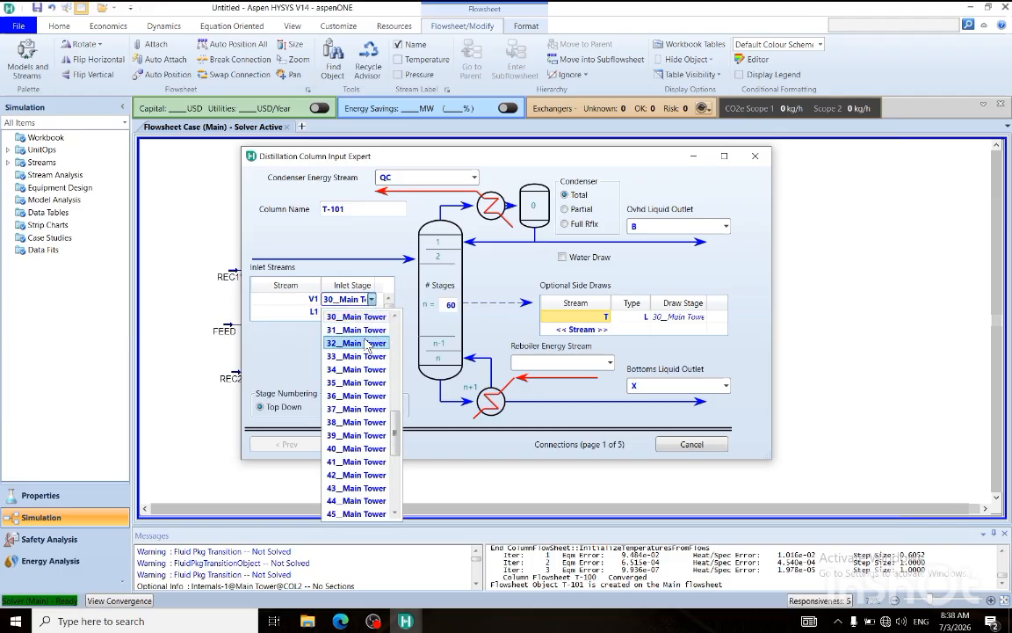
{"action": "scroll", "coordinate": [361, 352], "scroll_direction": "up", "scroll_amount": 6}
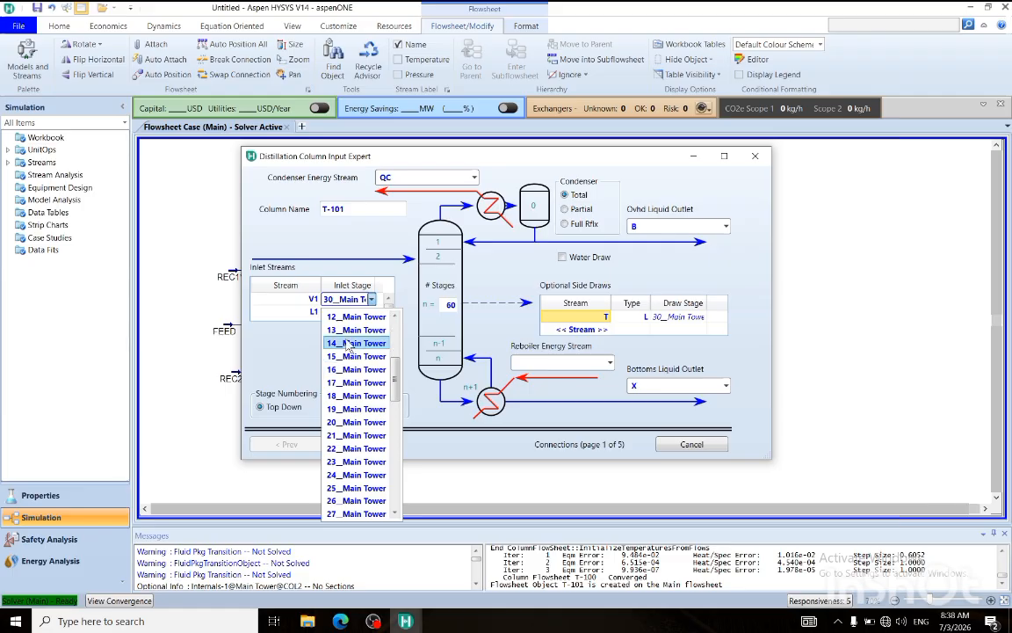
{"action": "left_click", "coordinate": [346, 357]}
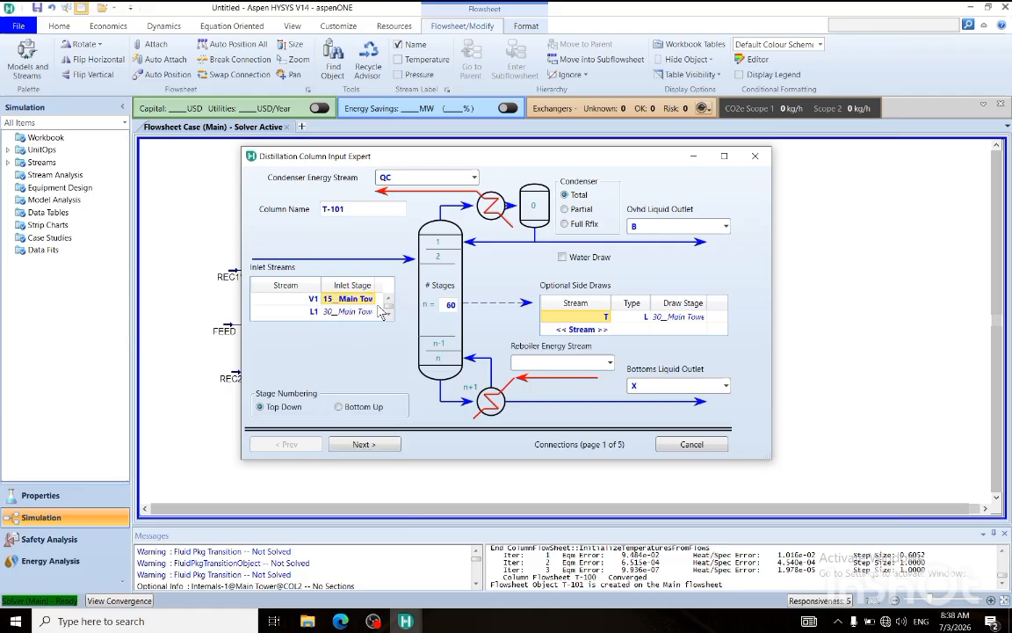
{"action": "left_click", "coordinate": [370, 312]}
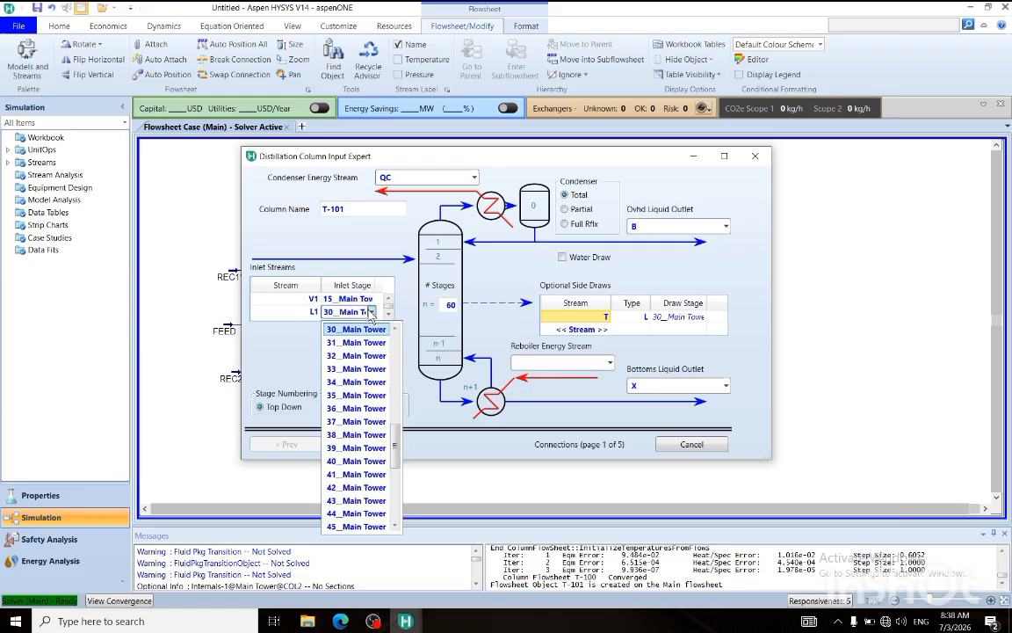
{"action": "scroll", "coordinate": [358, 486], "scroll_direction": "down", "scroll_amount": 2}
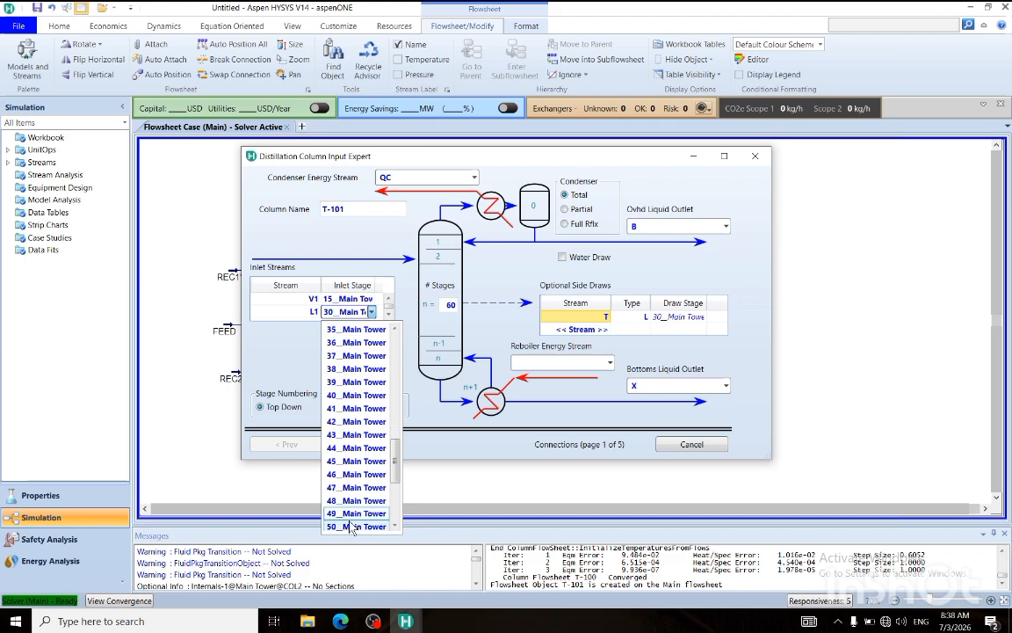
{"action": "left_click", "coordinate": [356, 461]}
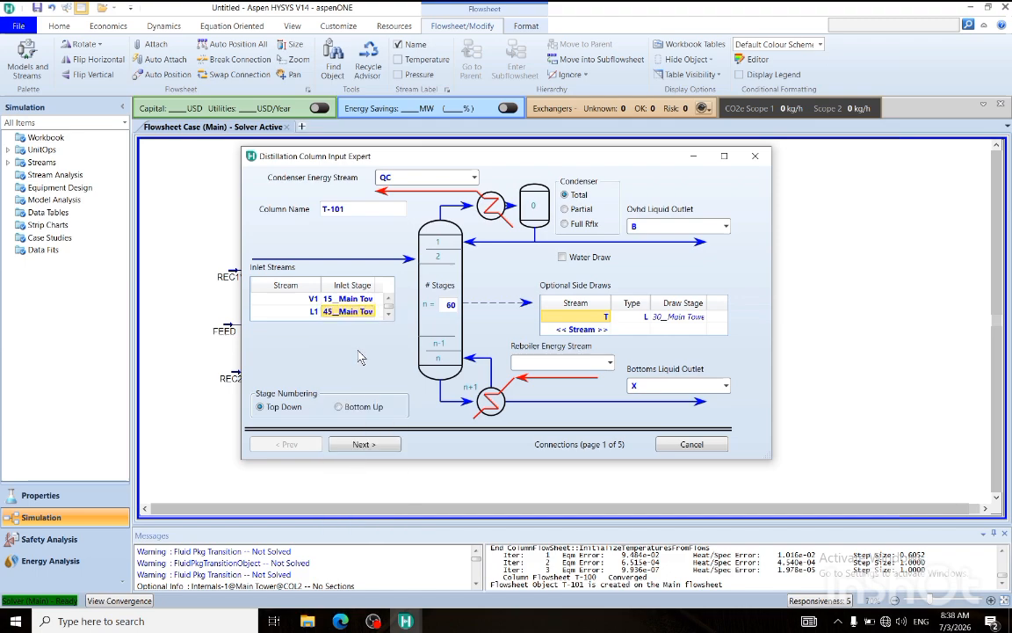
Name the reboiler energy stream QR and accept the once-through regular Hysys reboiler, proceeding to the pressure profile.
{"action": "left_click", "coordinate": [528, 359]}
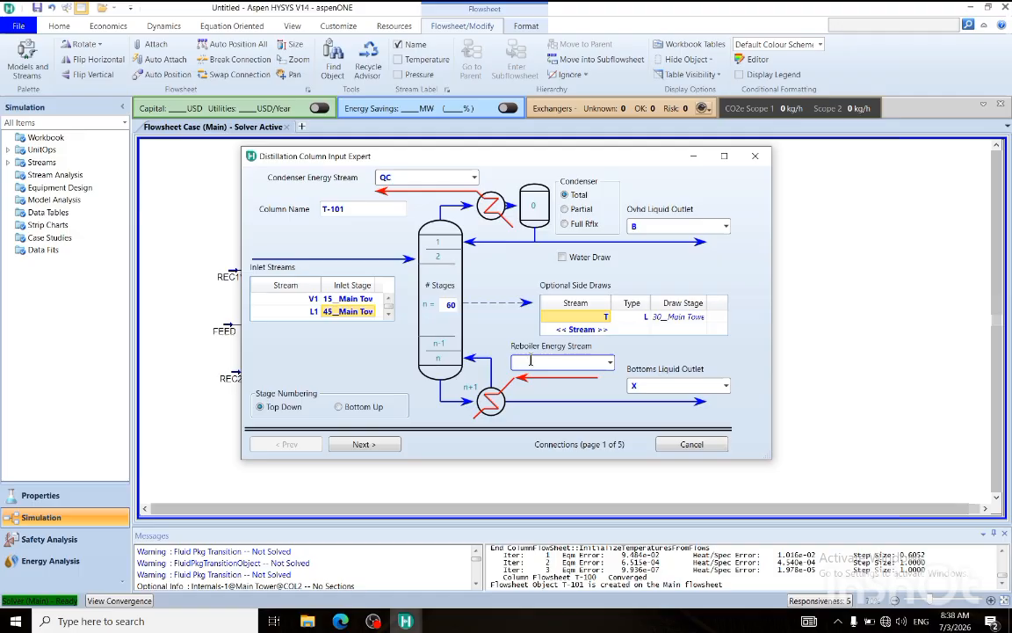
{"action": "type", "text": "QR"}
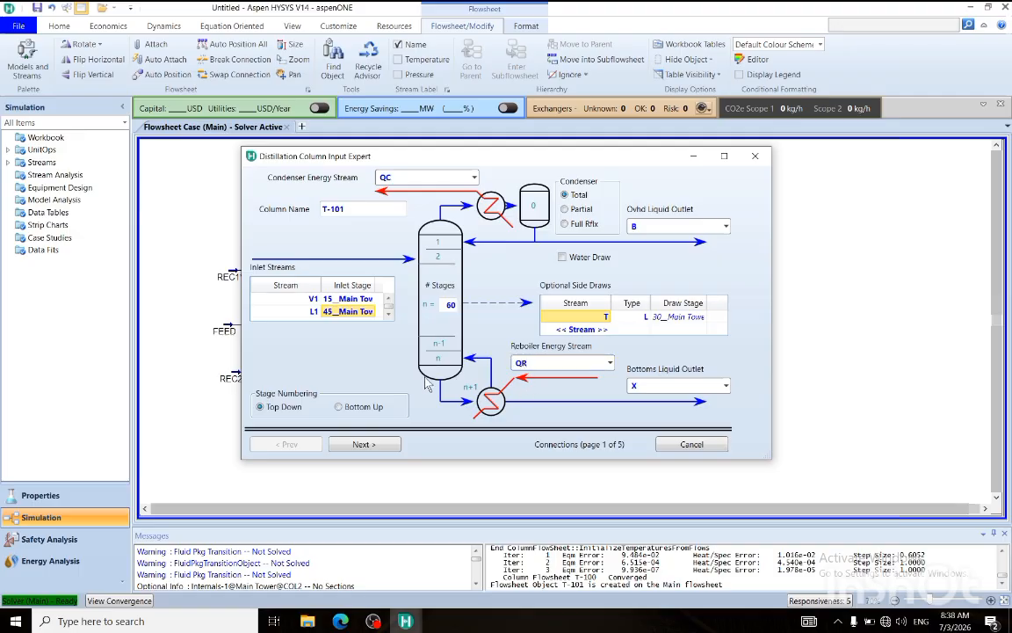
{"action": "left_click", "coordinate": [362, 444]}
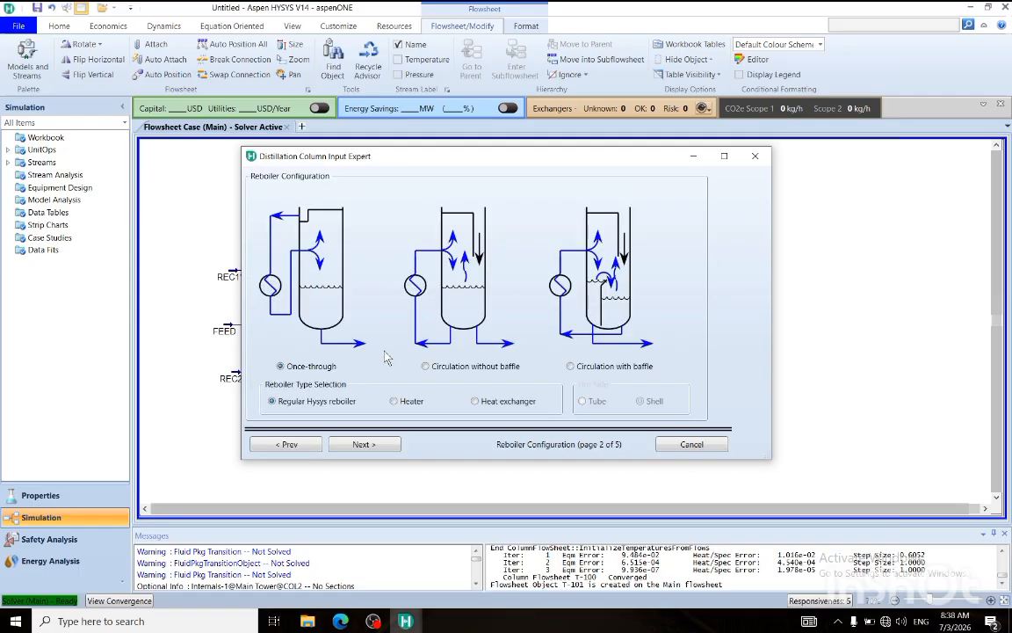
{"action": "left_click", "coordinate": [359, 445]}
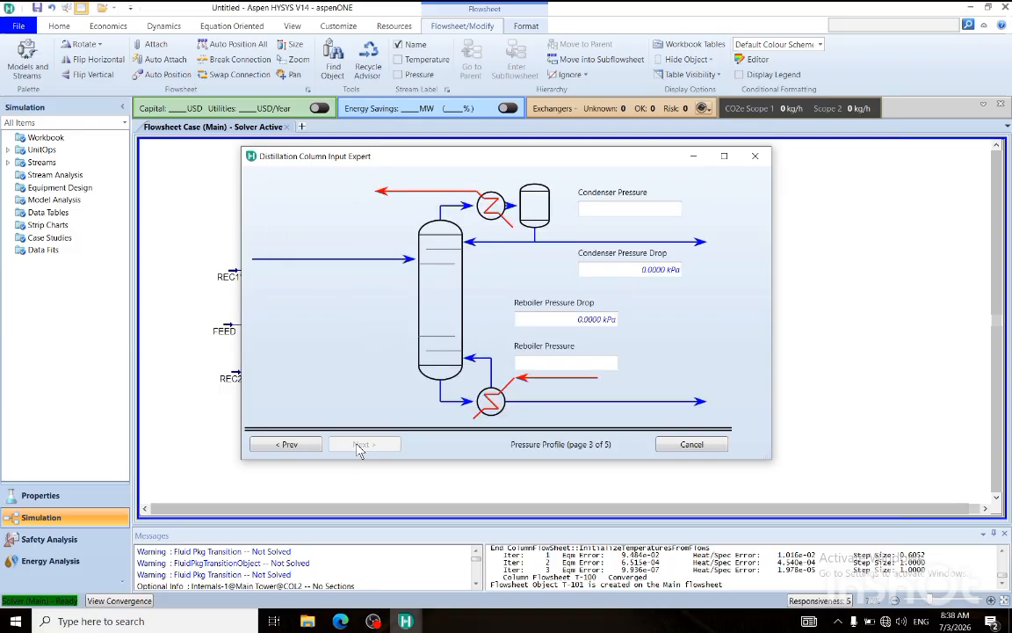
Set the condenser pressure and the reboiler pressure of T-101 to 190 kPa.
{"action": "left_click", "coordinate": [637, 209]}
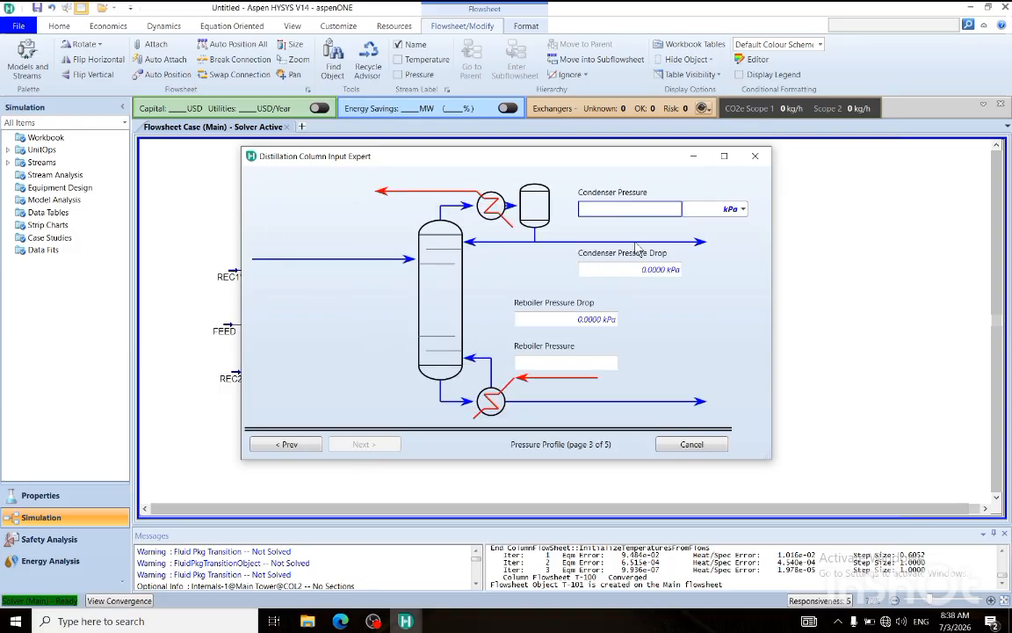
{"action": "key", "text": "Return"}
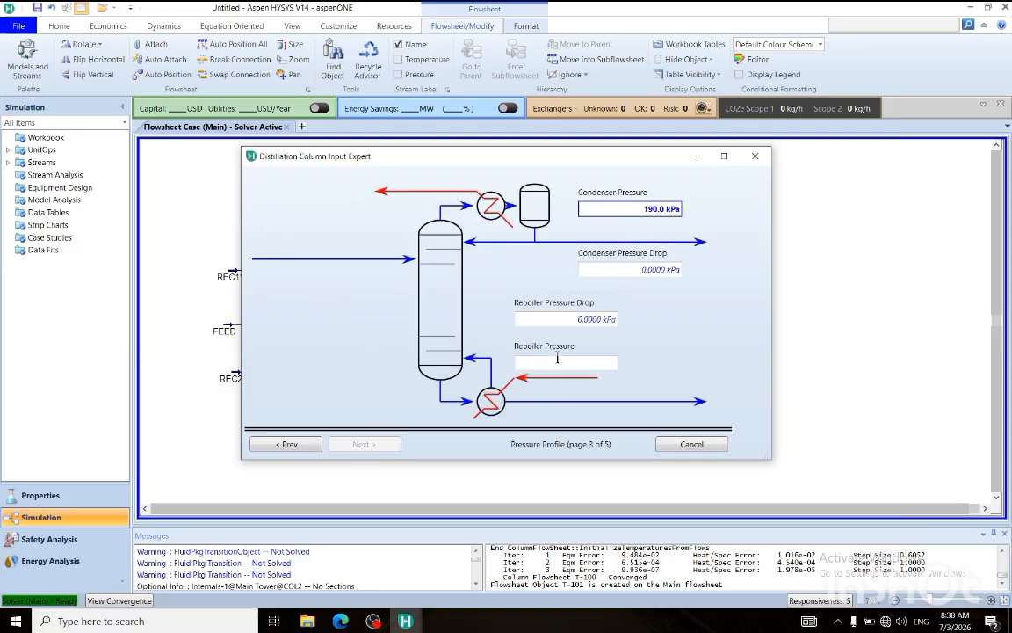
{"action": "left_click", "coordinate": [562, 362]}
{"action": "type", "text": "190"}
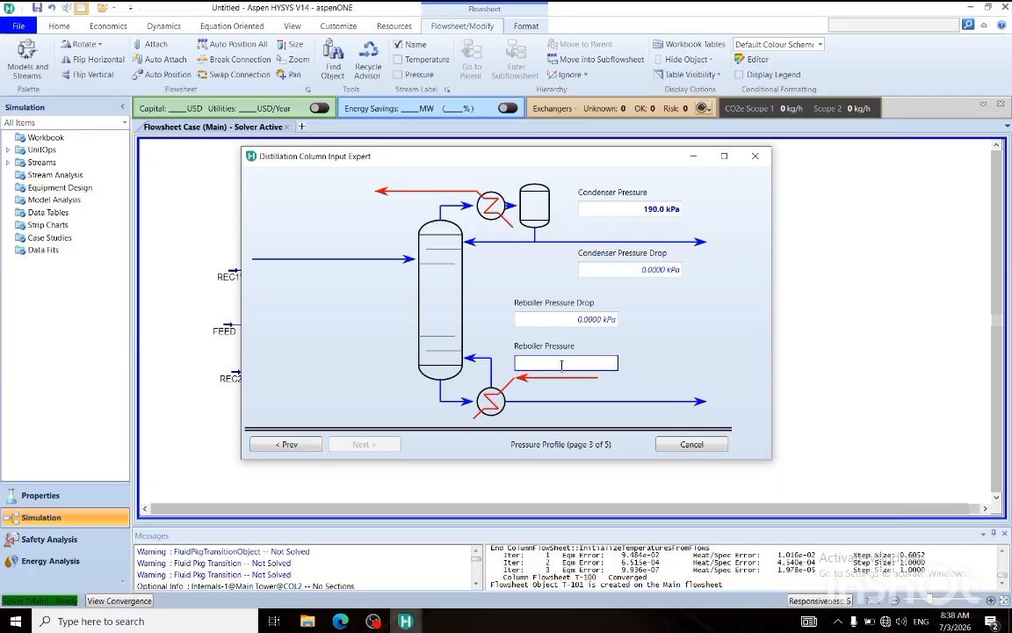
{"action": "key", "text": "Return"}
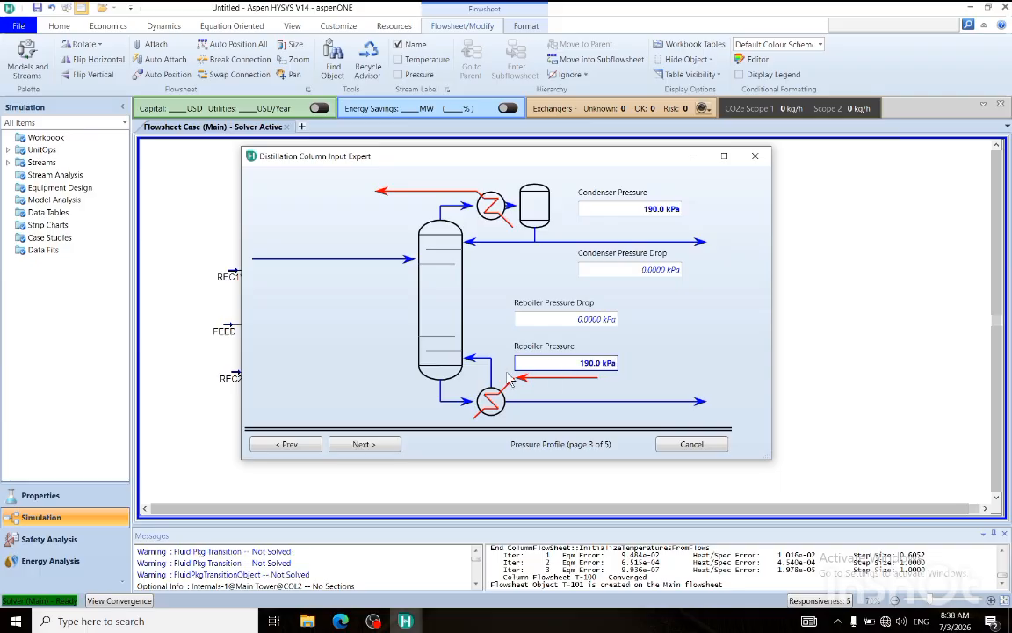
Finish the column input expert without temperature estimates, liquid rate or reflux ratio, and open the specification monitor of T-101.
{"action": "left_click", "coordinate": [364, 444]}
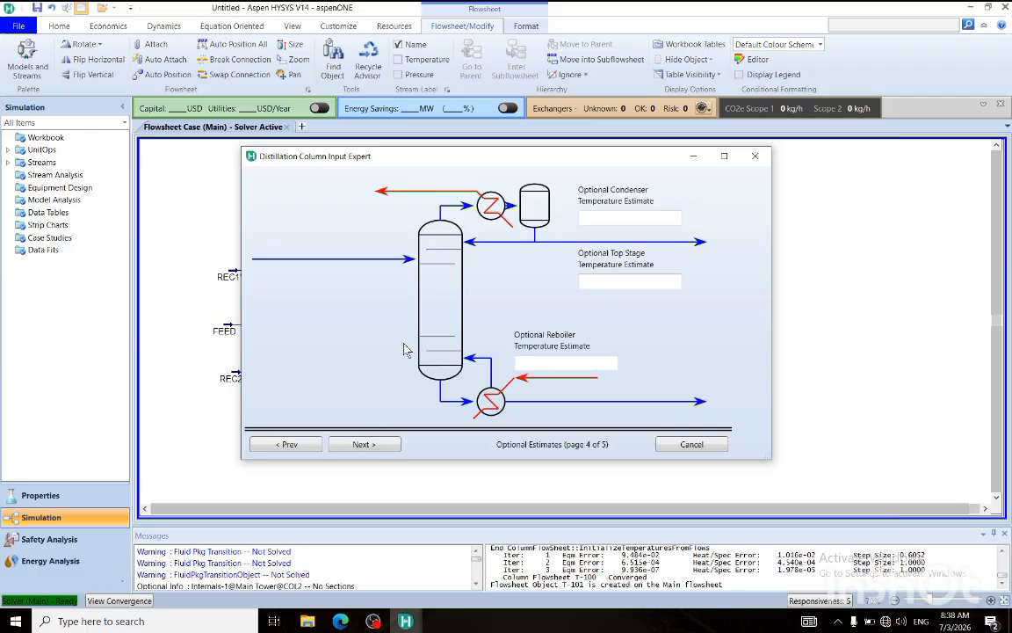
{"action": "left_click", "coordinate": [364, 444]}
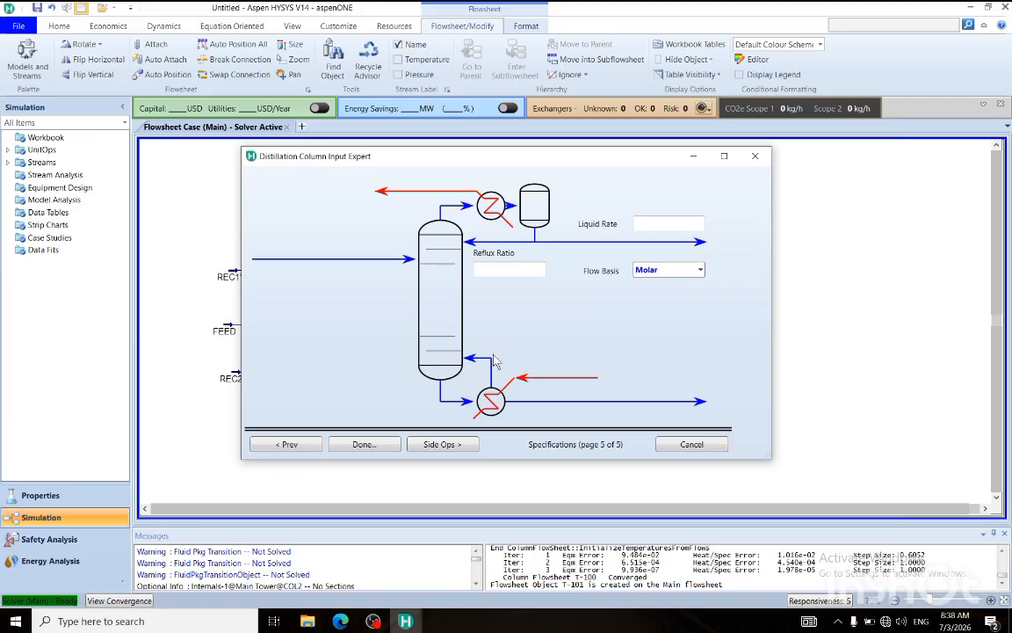
{"action": "left_click", "coordinate": [362, 443]}
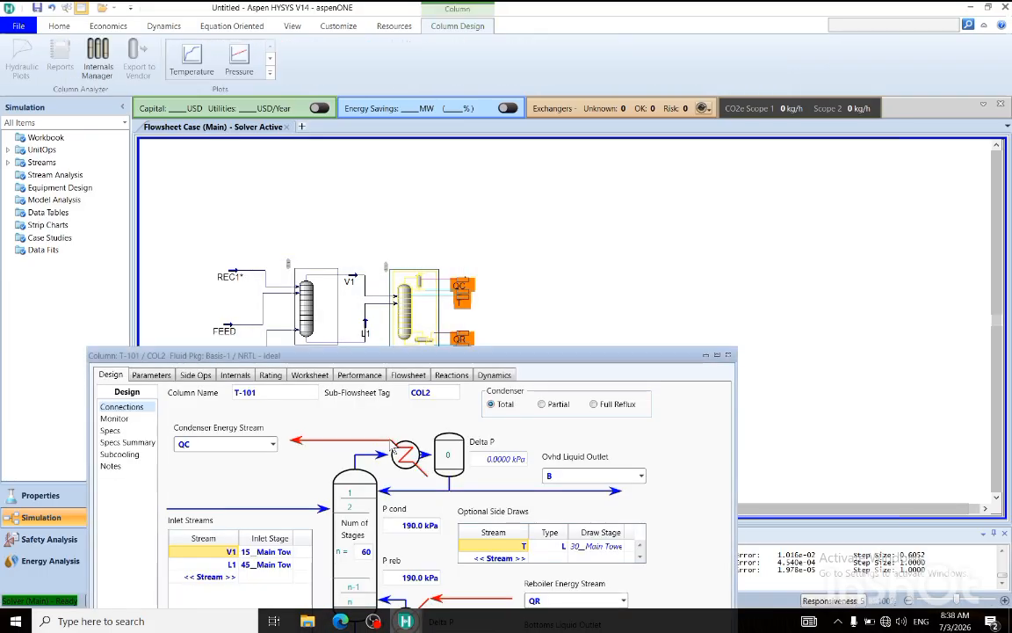
{"action": "left_click_drag", "start_coordinate": [414, 359], "coordinate": [536, 73]}
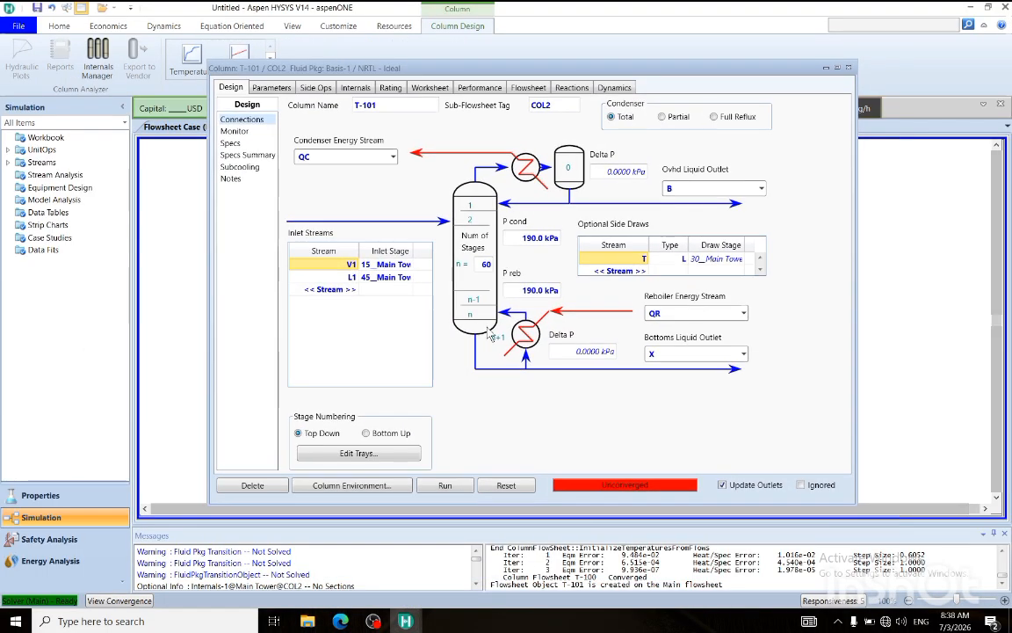
{"action": "left_click", "coordinate": [234, 131]}
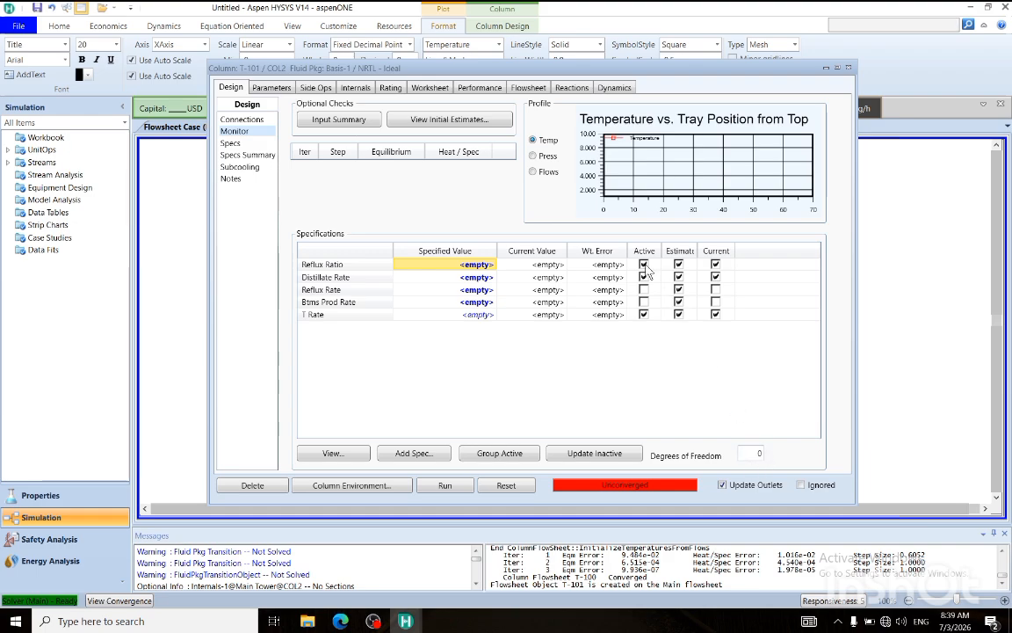
Switch to the PSH - 7 PDF in the browser, check the reflux ratio and product rates, and return to HYSYS.
{"action": "left_click", "coordinate": [645, 314]}
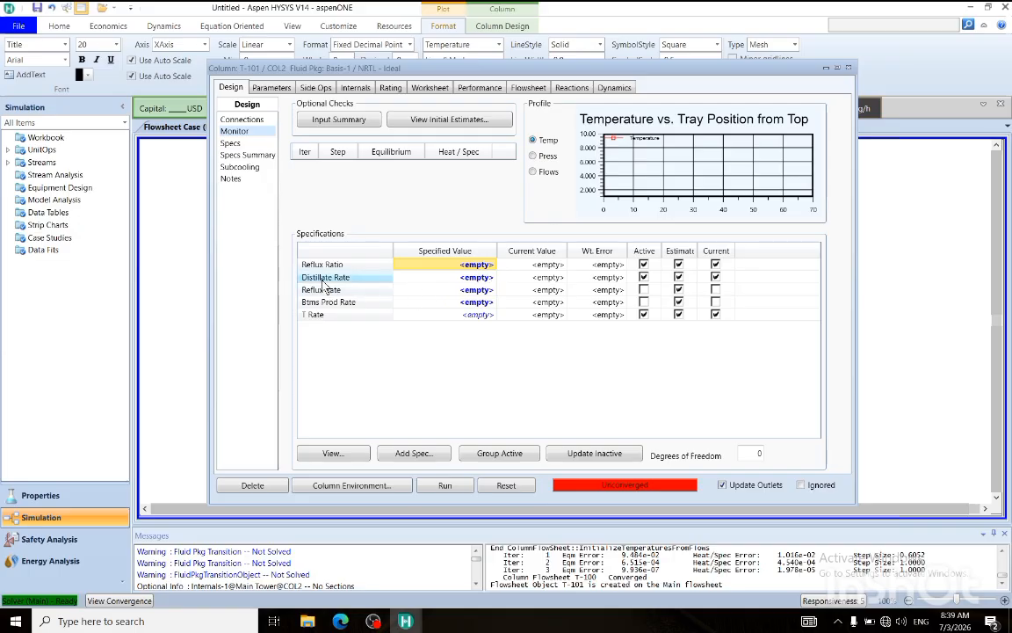
{"action": "left_click", "coordinate": [465, 279]}
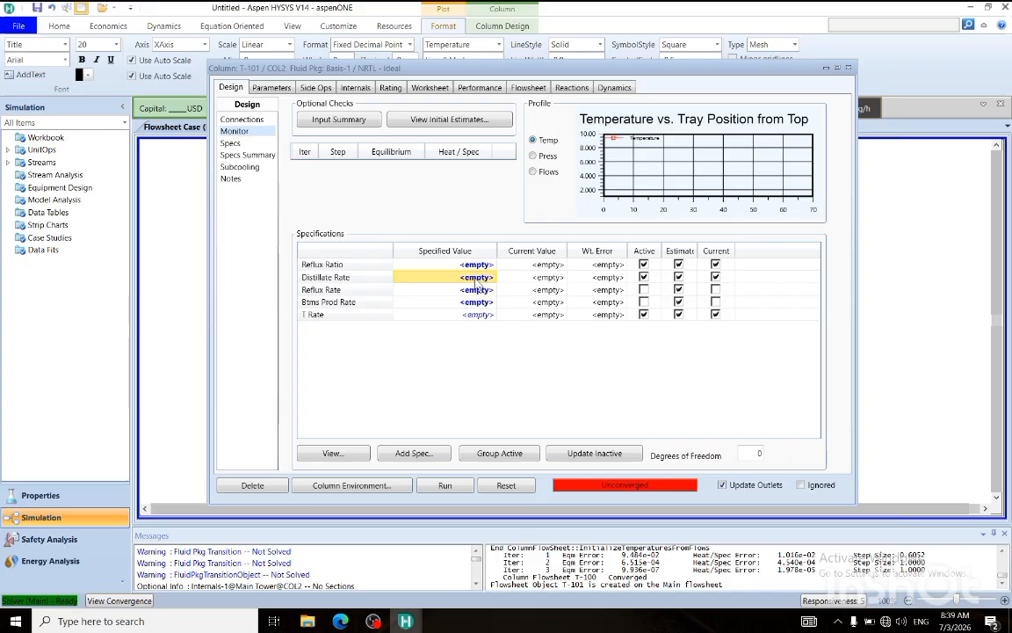
{"action": "left_click", "coordinate": [341, 620]}
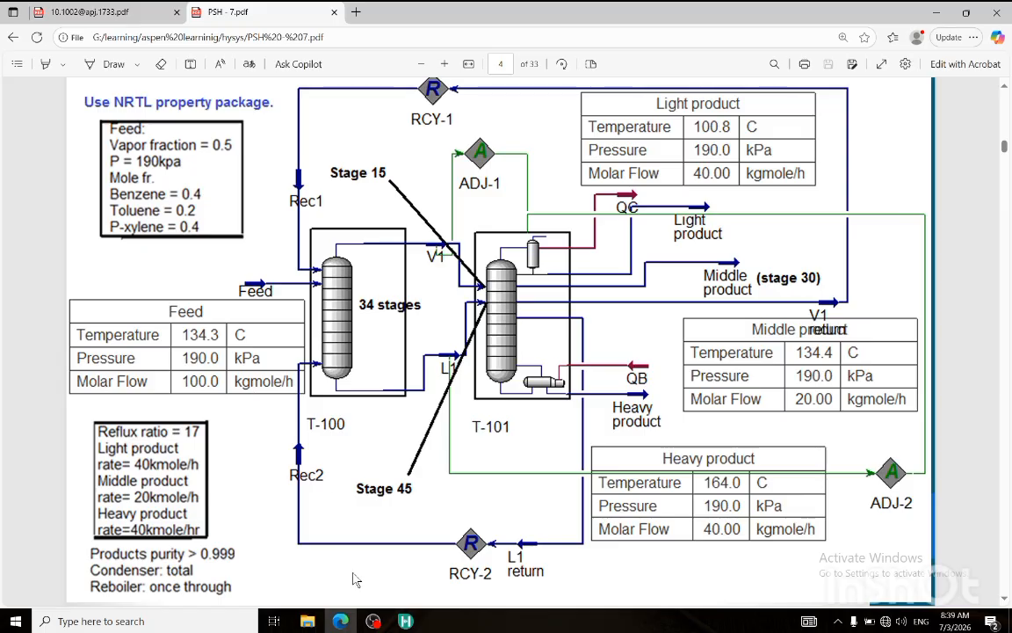
{"action": "mouse_move", "coordinate": [405, 621]}
{"action": "left_click", "coordinate": [471, 555]}
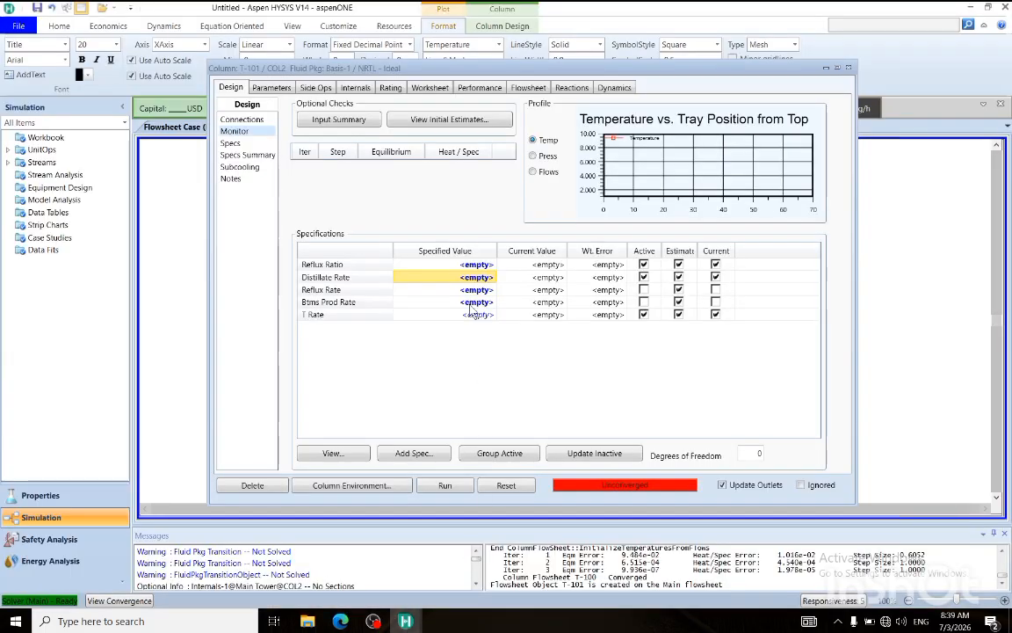
Set T-101's distillate rate to 40 kgmole/h and its reflux ratio to 20.
{"action": "left_click", "coordinate": [474, 278]}
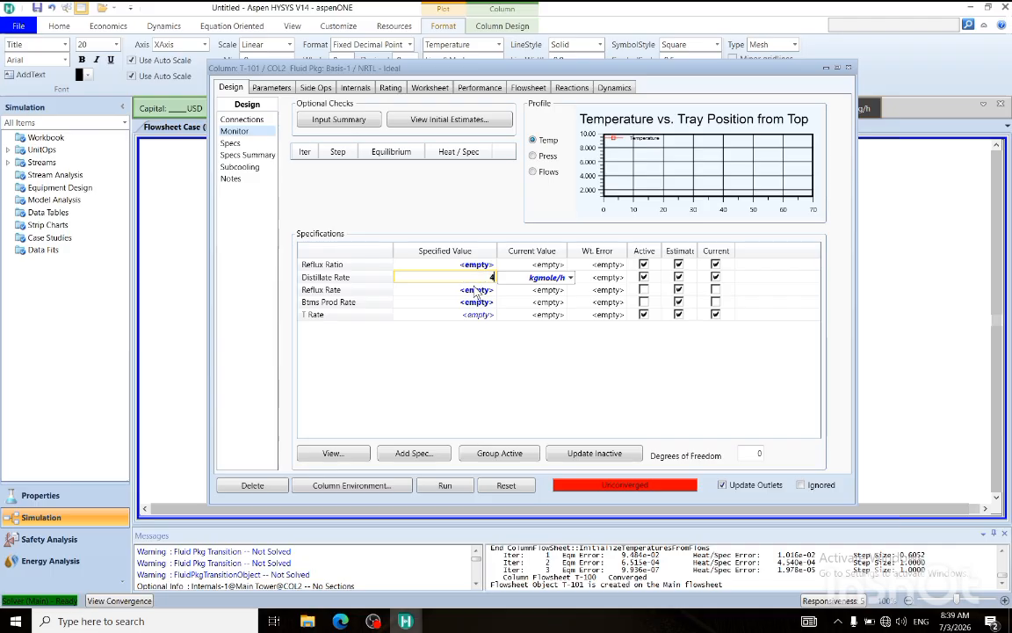
{"action": "type", "text": "40"}
{"action": "key", "text": "Return"}
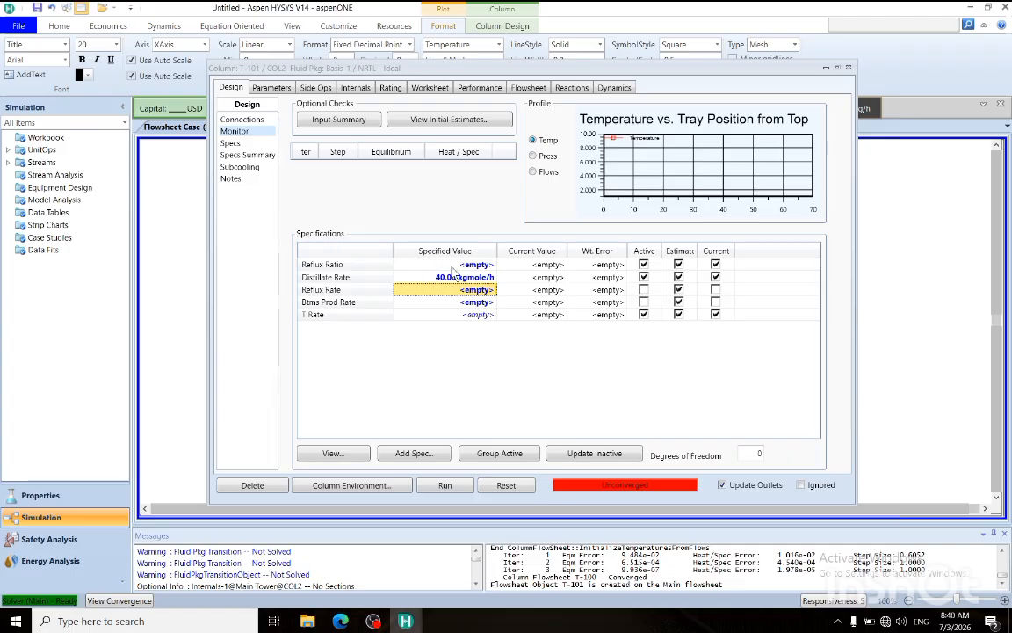
{"action": "left_click", "coordinate": [421, 263]}
{"action": "type", "text": "20"}
{"action": "key", "text": "Return"}
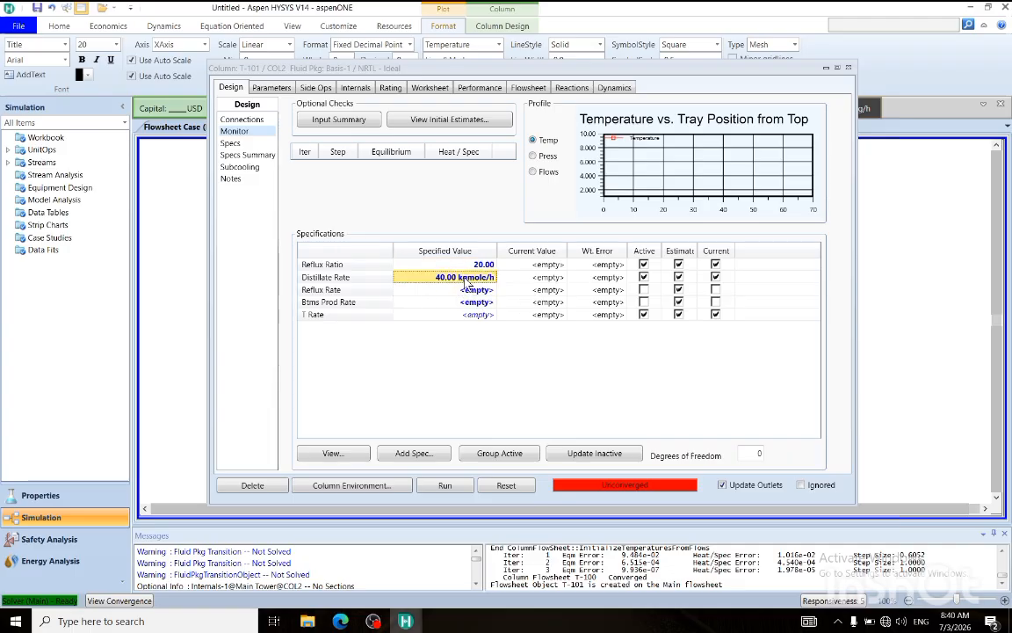
Add a Column Reboil Ratio Spec for the reboiler to T-101, leaving its value empty.
{"action": "left_click", "coordinate": [413, 452]}
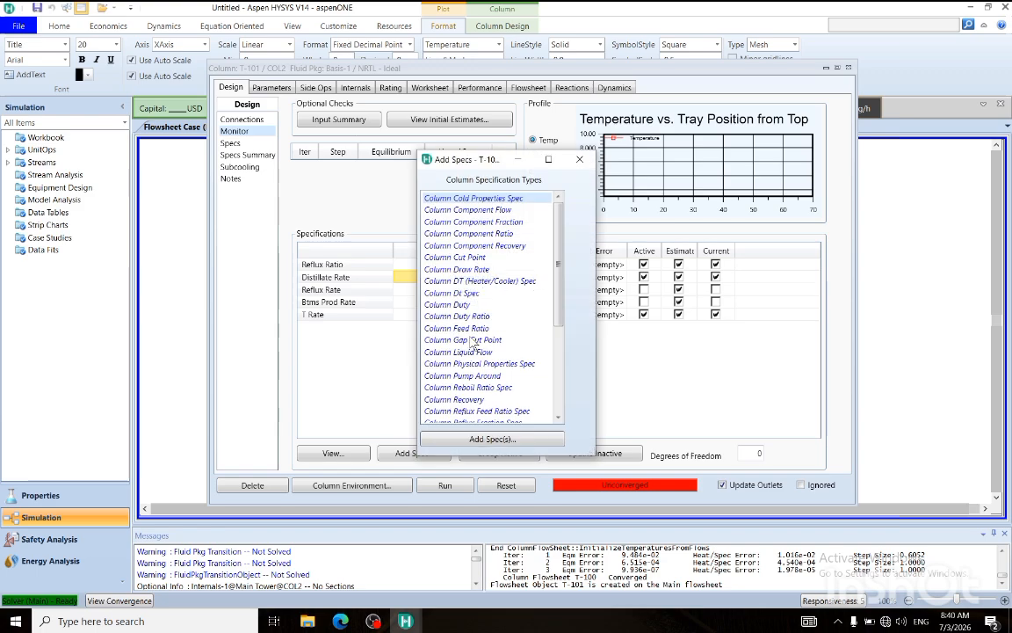
{"action": "left_click", "coordinate": [475, 388]}
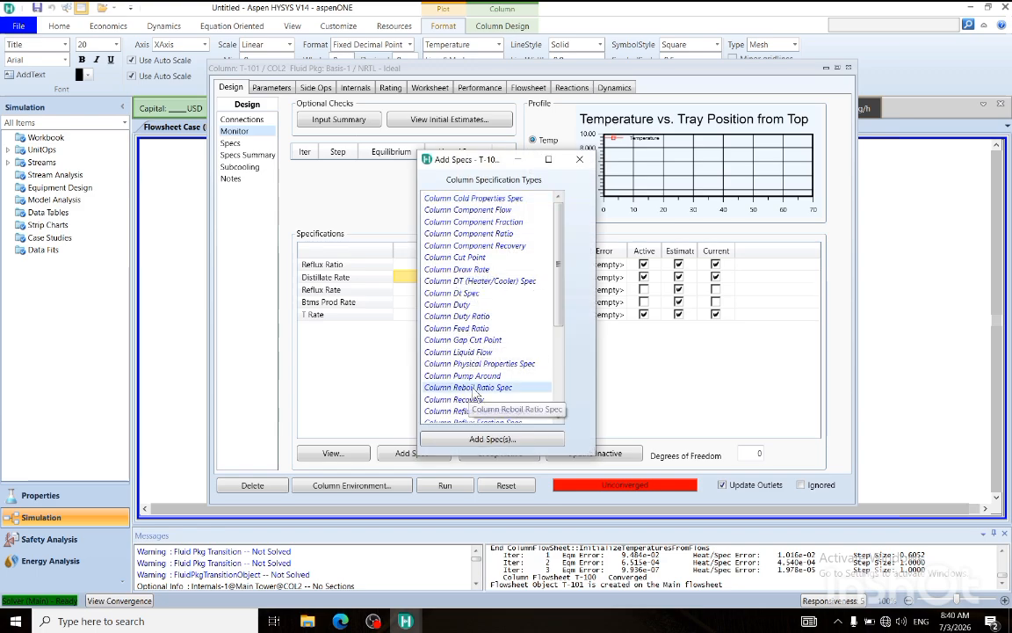
{"action": "left_click", "coordinate": [479, 438]}
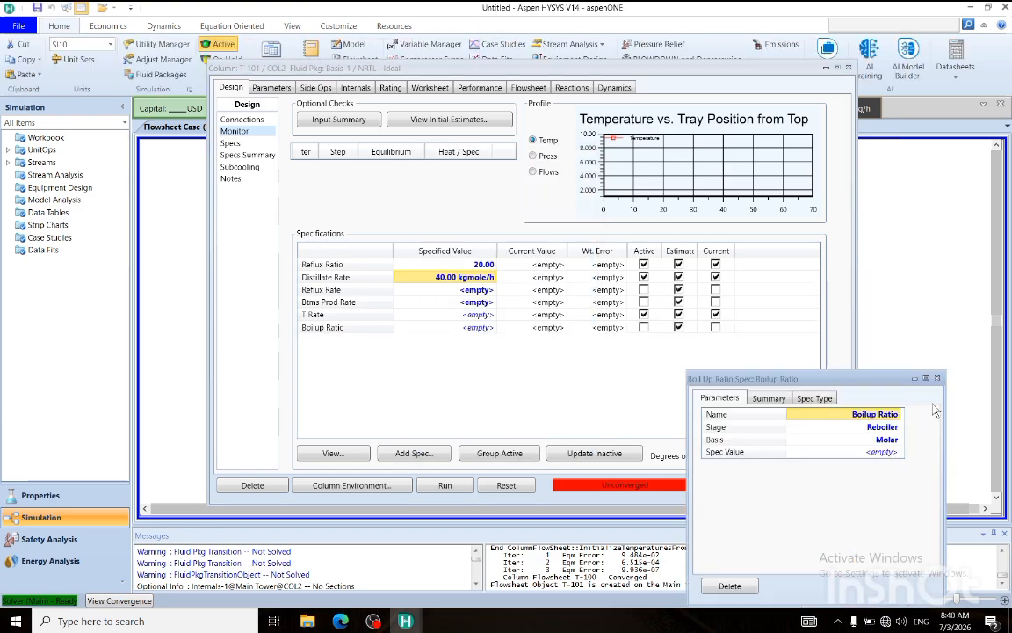
{"action": "left_click", "coordinate": [937, 377]}
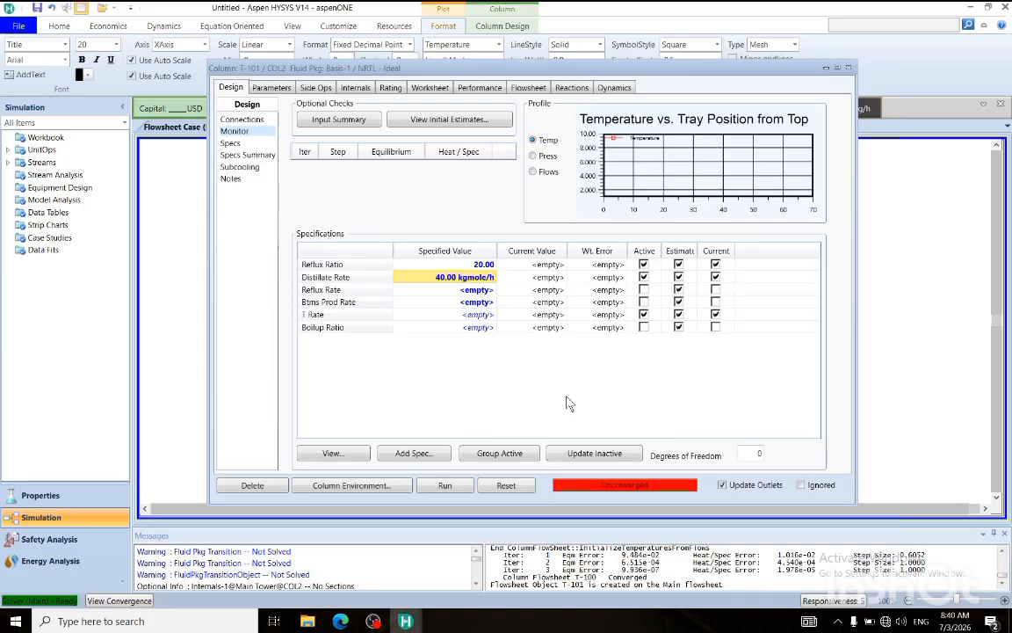
Set the boilup ratio to 15 and make it an active specification in place of the T Rate.
{"action": "left_click", "coordinate": [426, 264]}
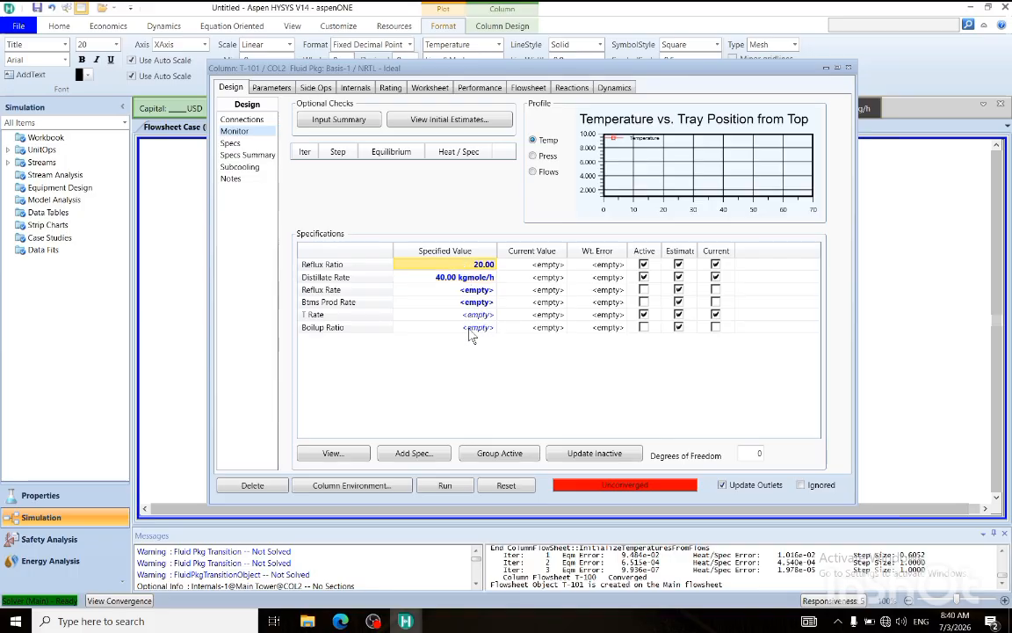
{"action": "left_click", "coordinate": [474, 327]}
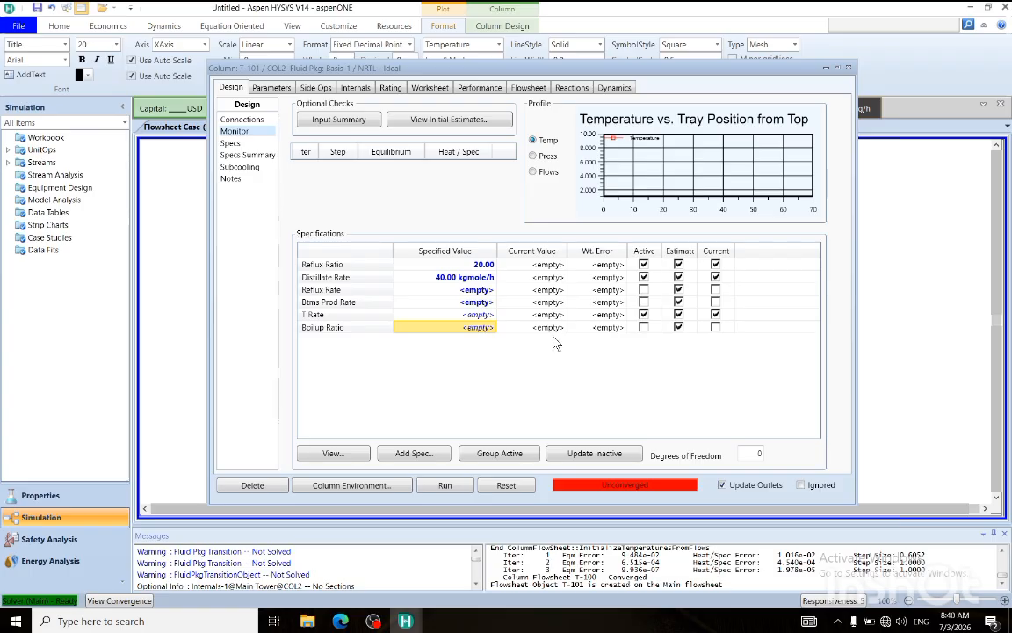
{"action": "left_click", "coordinate": [483, 329]}
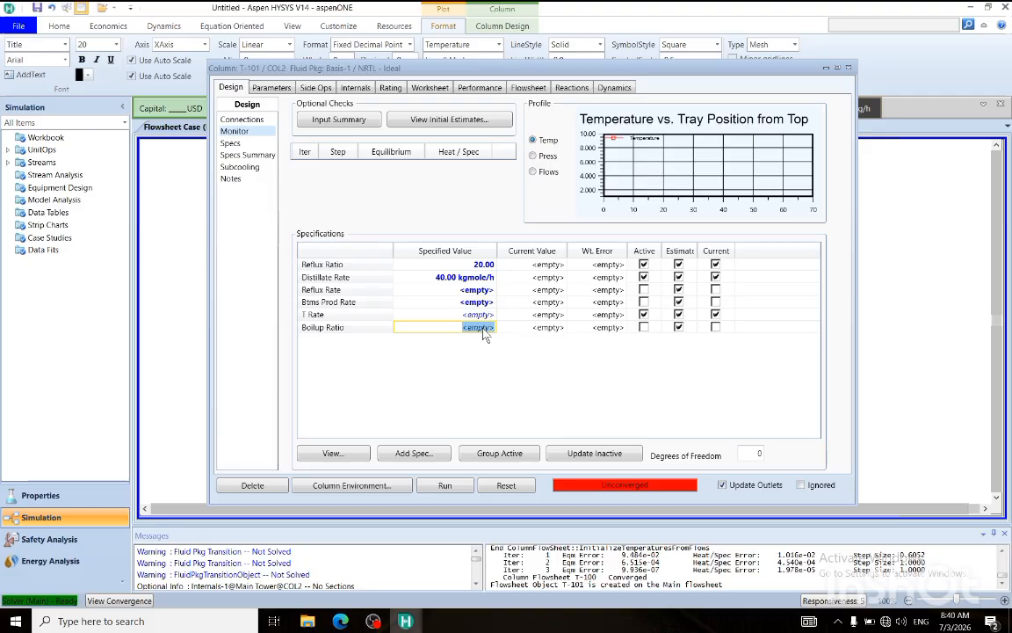
{"action": "type", "text": "15"}
{"action": "key", "text": "Return"}
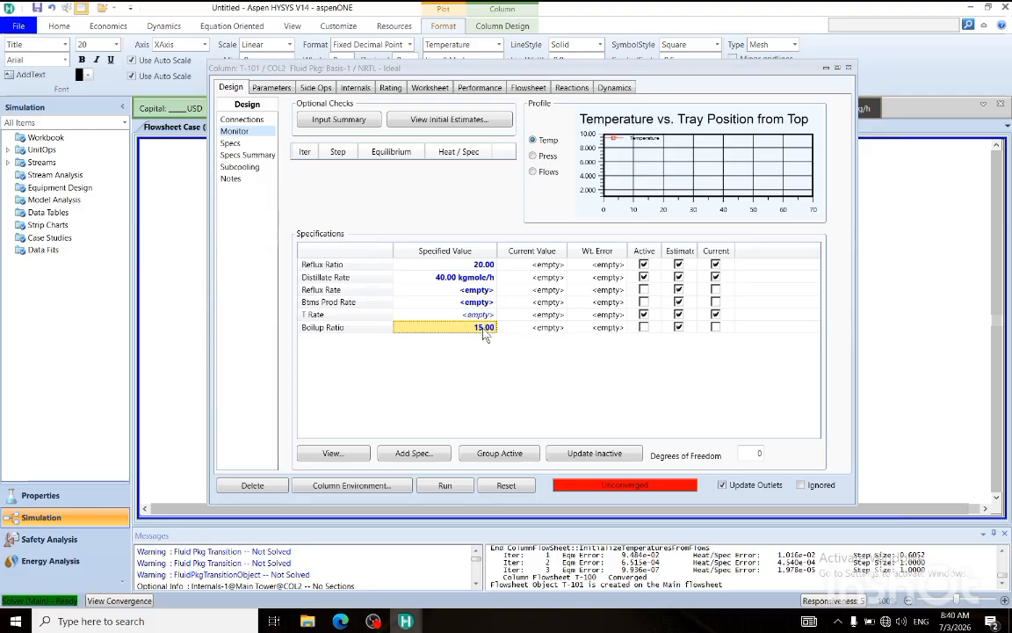
{"action": "left_click", "coordinate": [644, 314]}
{"action": "left_click", "coordinate": [643, 327]}
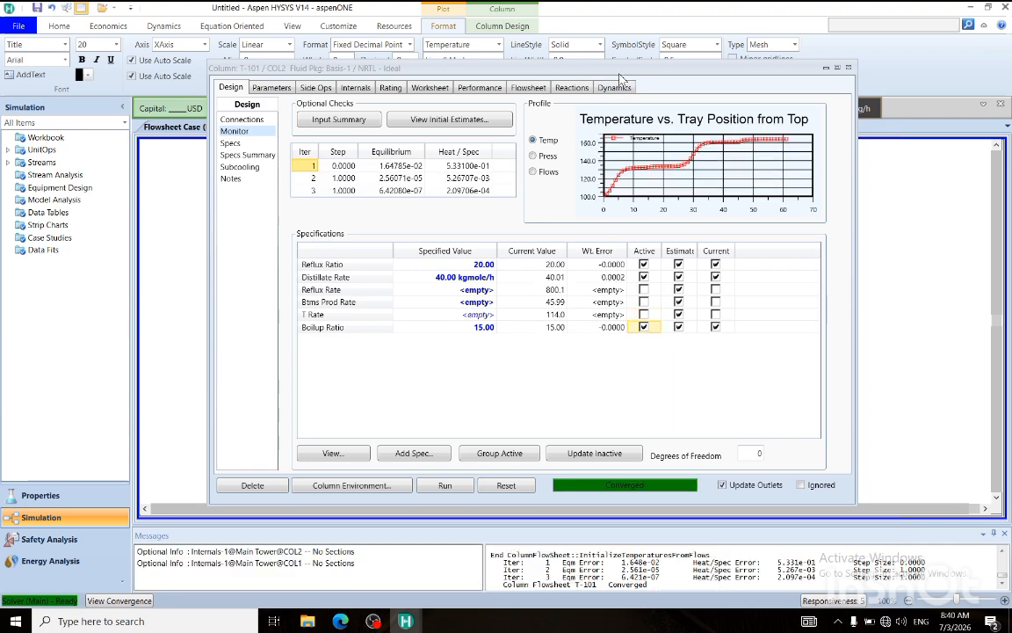
Close the T-101 window and spread product streams B, T and X out beside the column on the flowsheet.
{"action": "left_click_drag", "start_coordinate": [619, 72], "coordinate": [529, 275]}
{"action": "left_click", "coordinate": [726, 269]}
{"action": "left_click", "coordinate": [525, 315]}
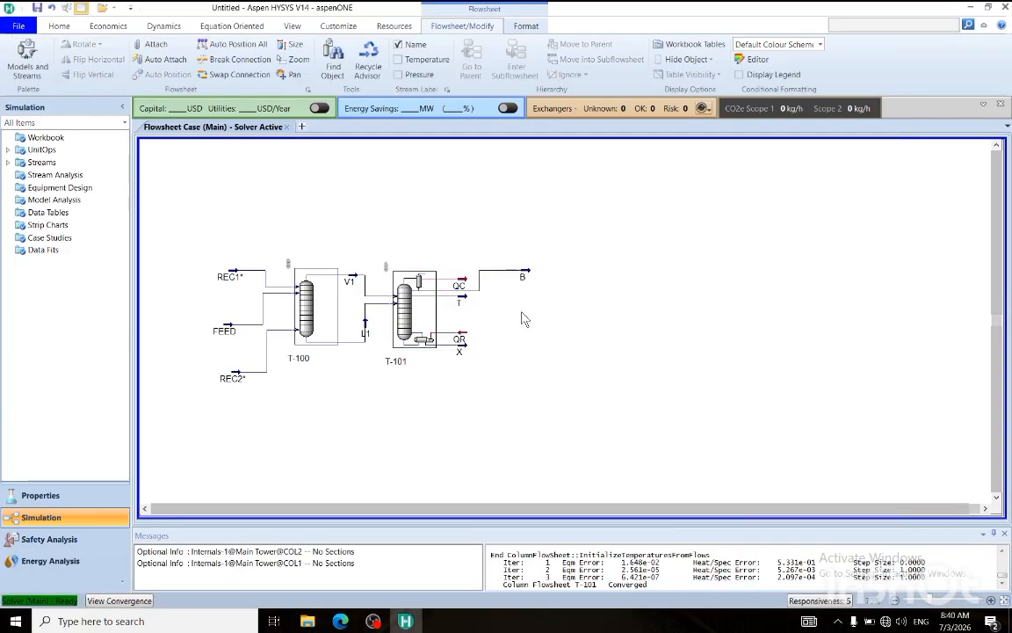
{"action": "left_click", "coordinate": [466, 300]}
{"action": "left_click_drag", "start_coordinate": [466, 301], "coordinate": [539, 322]}
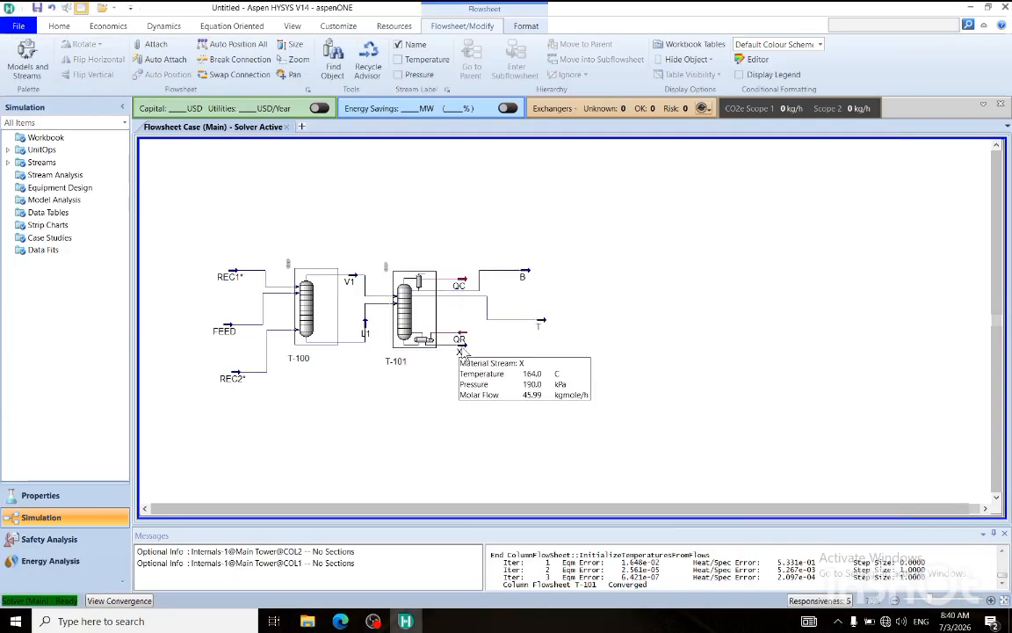
{"action": "left_click", "coordinate": [460, 349]}
{"action": "left_click_drag", "start_coordinate": [461, 350], "coordinate": [530, 360]}
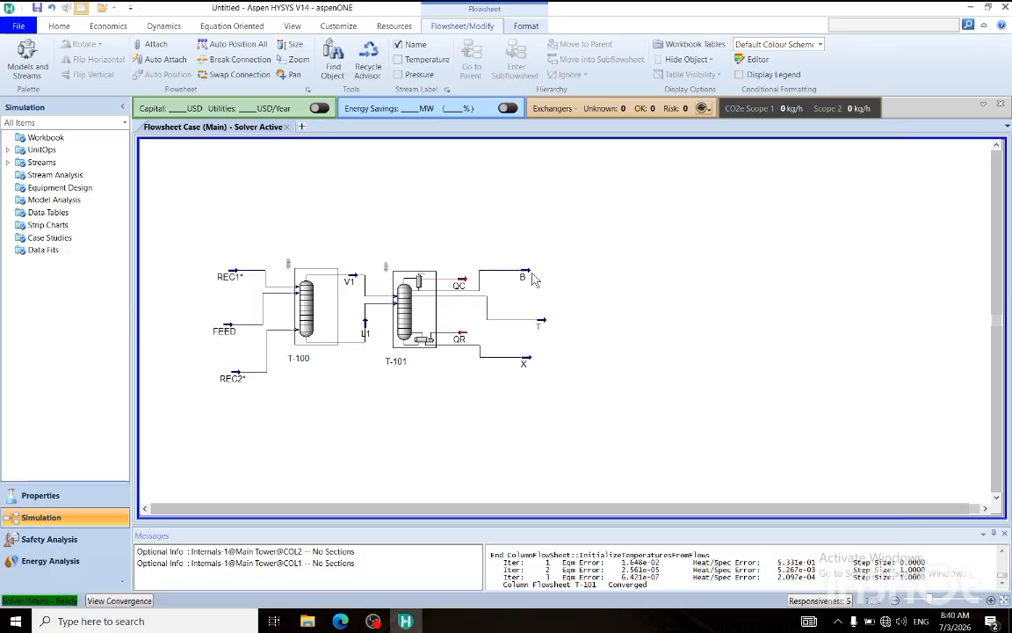
{"action": "left_click_drag", "start_coordinate": [531, 274], "coordinate": [542, 272]}
{"action": "left_click", "coordinate": [581, 343]}
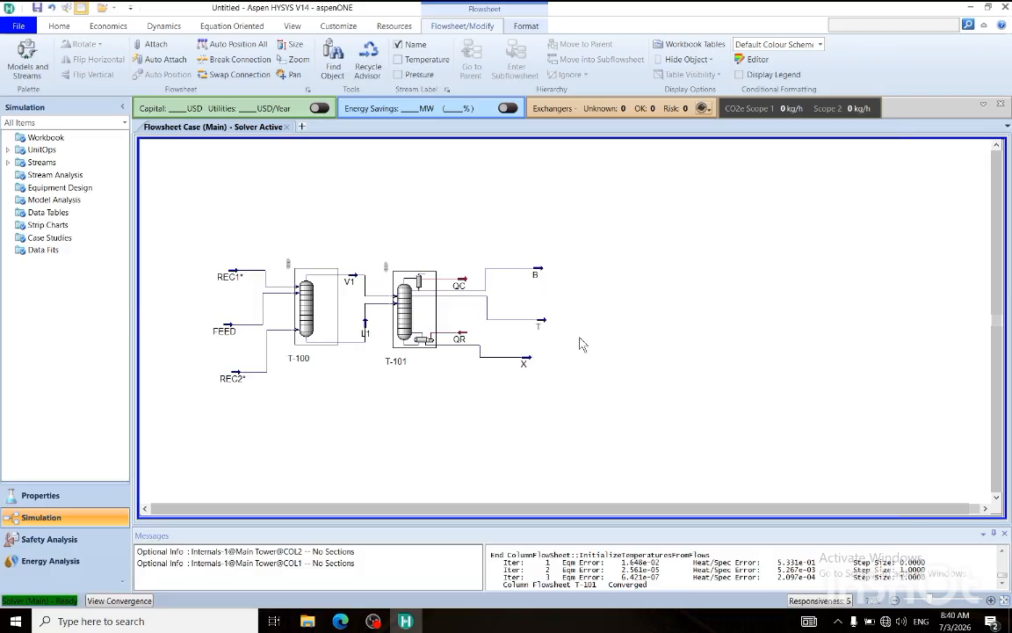
Switch to the PSH - 7 PDF to examine the V1 and L1 return draws of T-101, and return to HYSYS.
{"action": "left_click", "coordinate": [340, 621]}
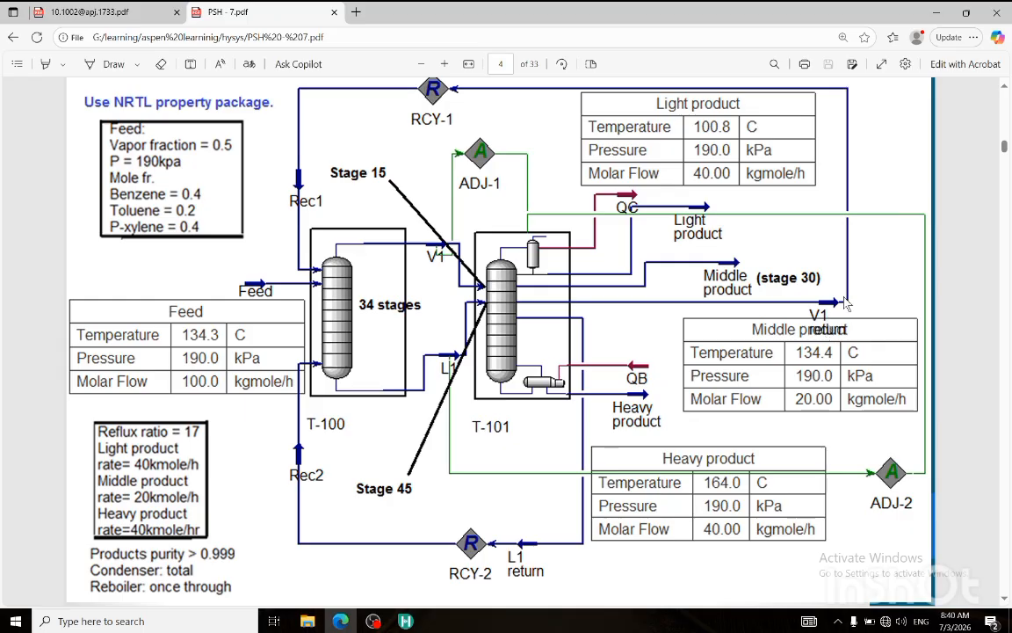
{"action": "right_click", "coordinate": [648, 398]}
{"action": "left_click", "coordinate": [555, 531]}
{"action": "left_click", "coordinate": [405, 620]}
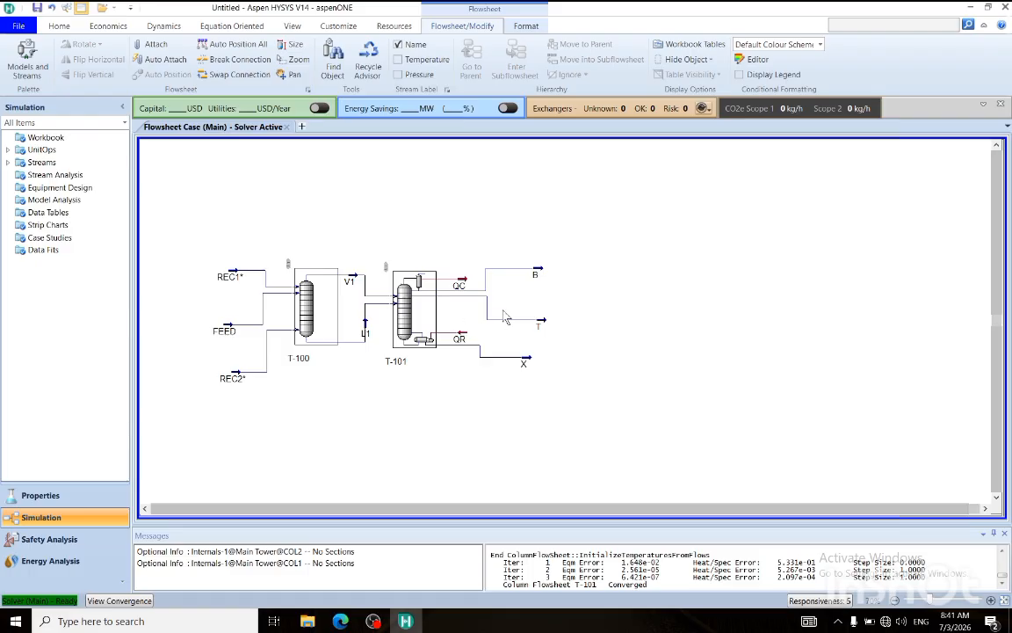
Open column T-101 and add V1RET as an optional side draw.
{"action": "double_click", "coordinate": [406, 315]}
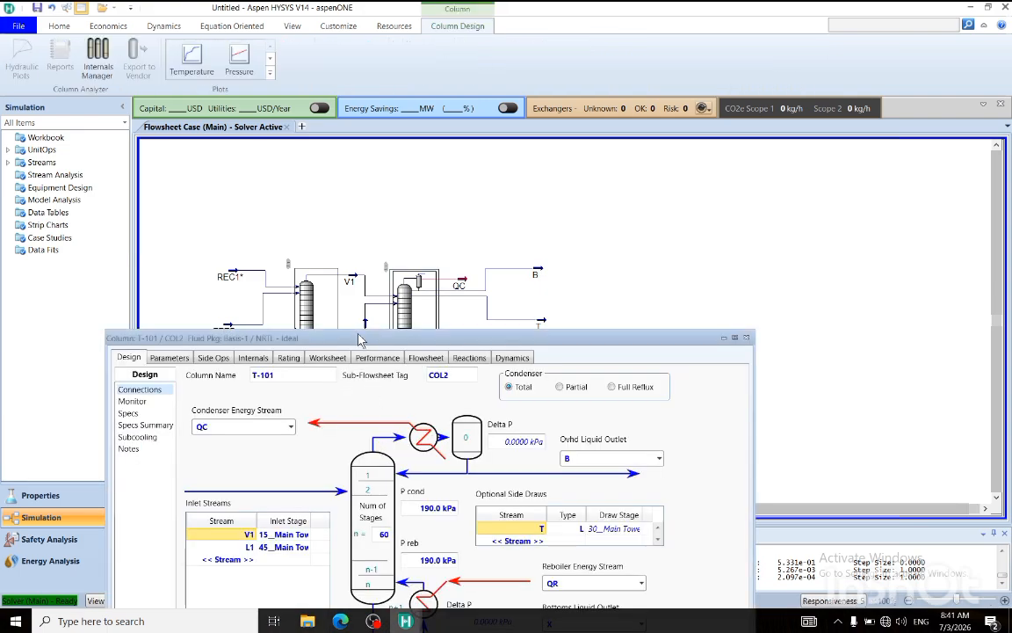
{"action": "left_click_drag", "start_coordinate": [359, 340], "coordinate": [414, 189]}
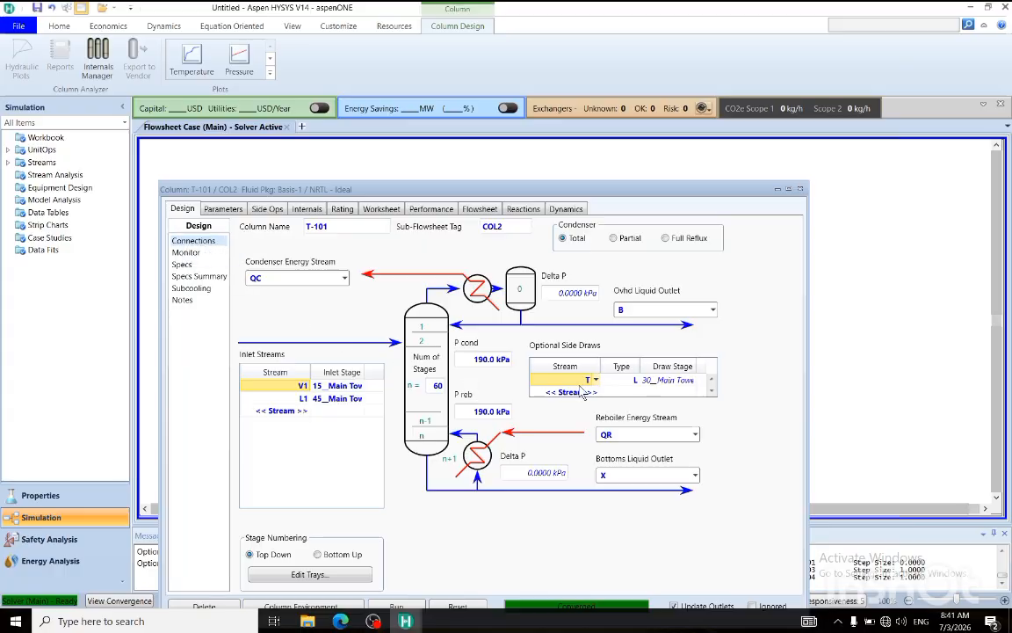
{"action": "key", "text": "Delete"}
{"action": "left_click", "coordinate": [597, 380]}
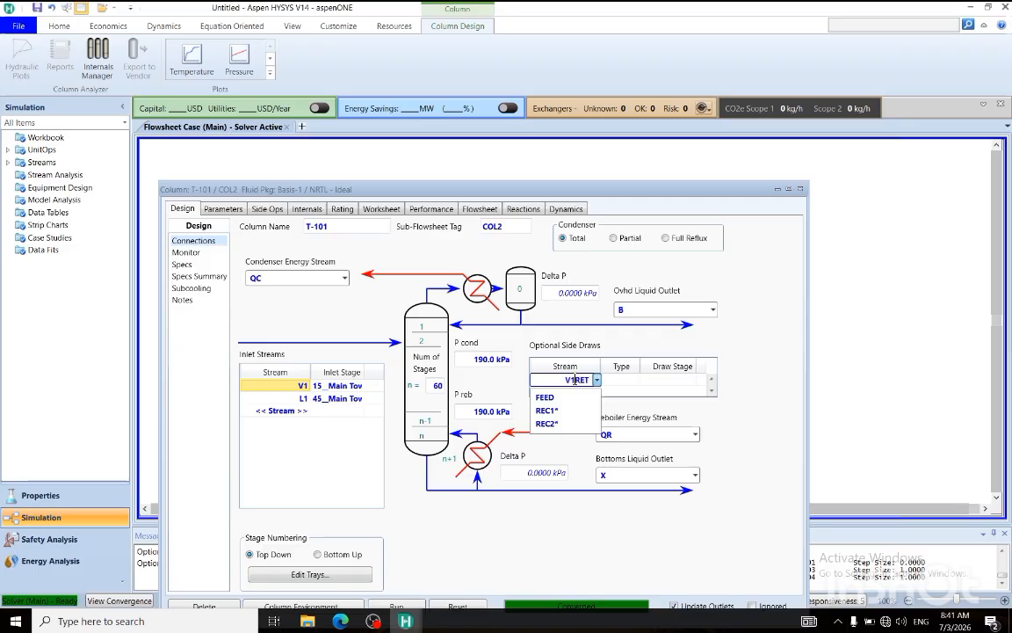
{"action": "key", "text": "Return"}
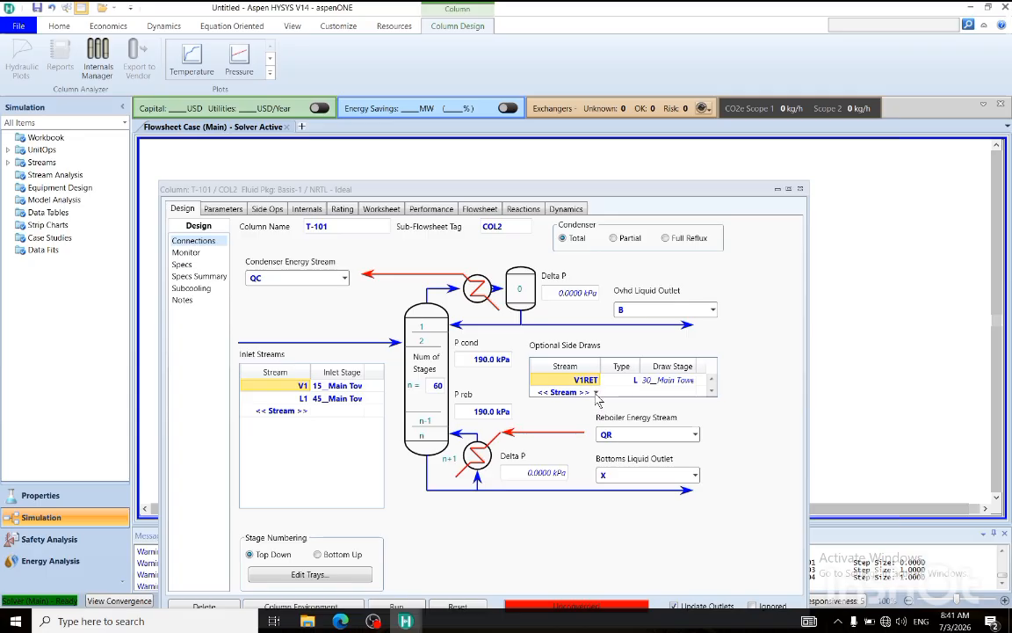
Add L1RET as another optional side draw of T-101 and bring the V1RET row back into view.
{"action": "left_click", "coordinate": [596, 392]}
{"action": "left_click", "coordinate": [597, 380]}
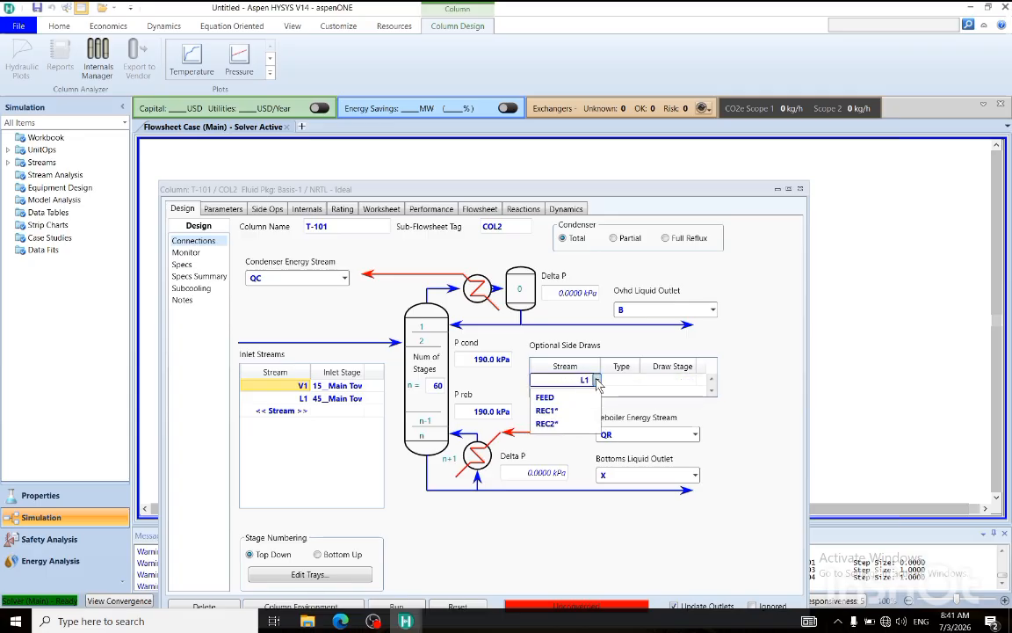
{"action": "type", "text": "L1RET"}
{"action": "key", "text": "Return"}
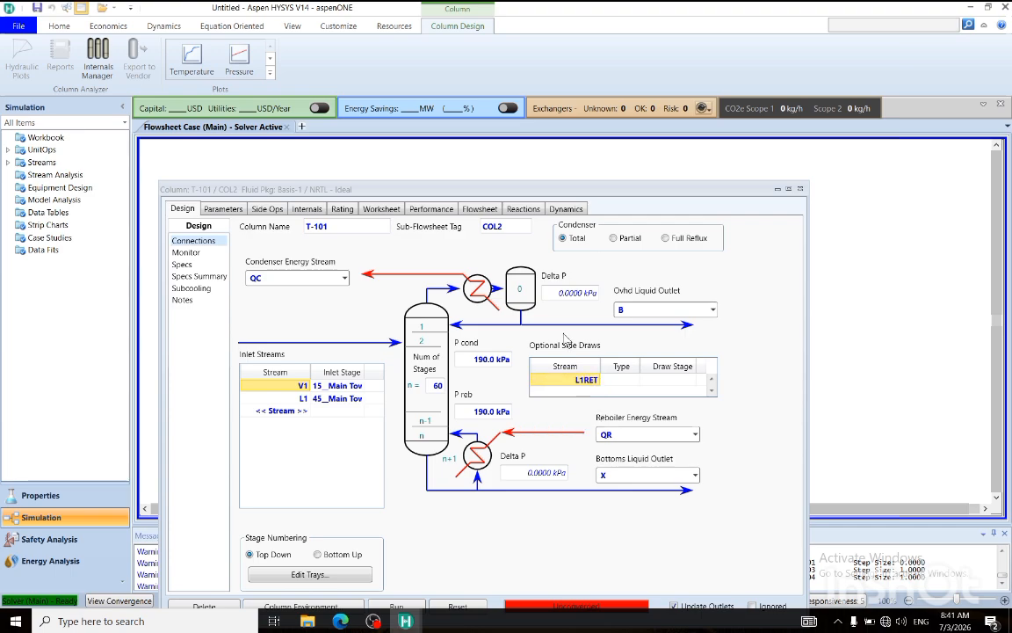
{"action": "left_click", "coordinate": [713, 379]}
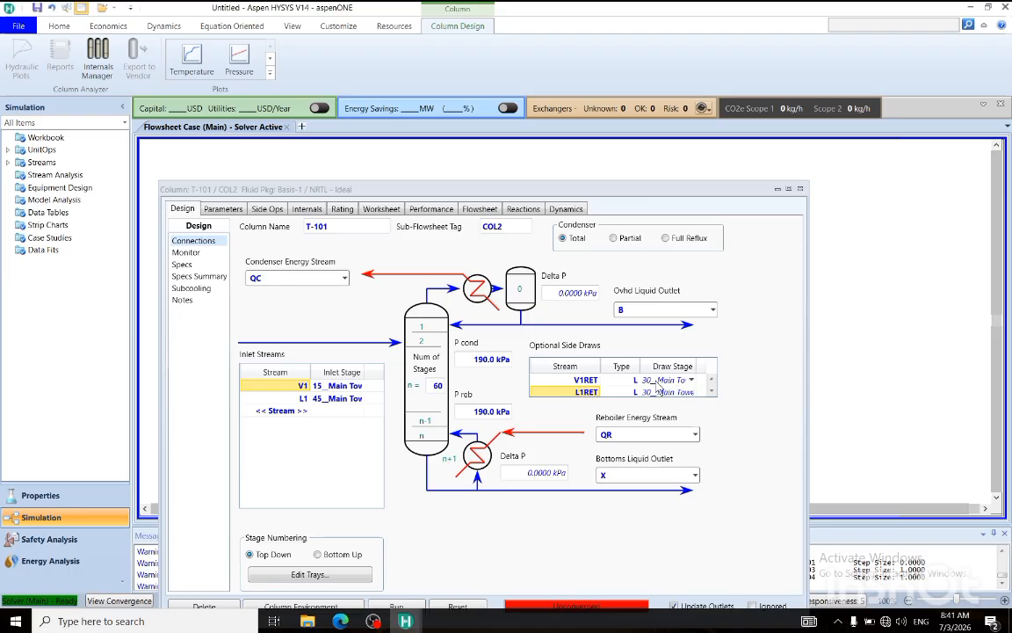
Set the T-101 side draw stages to 40__Main Tower for V1RET and 47__Main Tower for L1RET.
{"action": "left_click", "coordinate": [713, 380]}
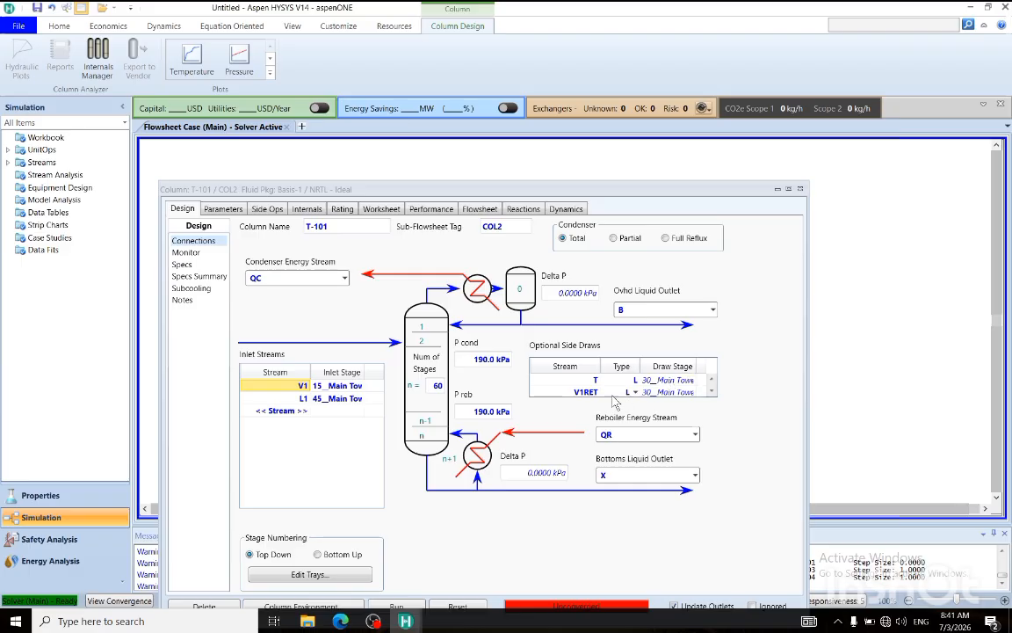
{"action": "left_click", "coordinate": [692, 392]}
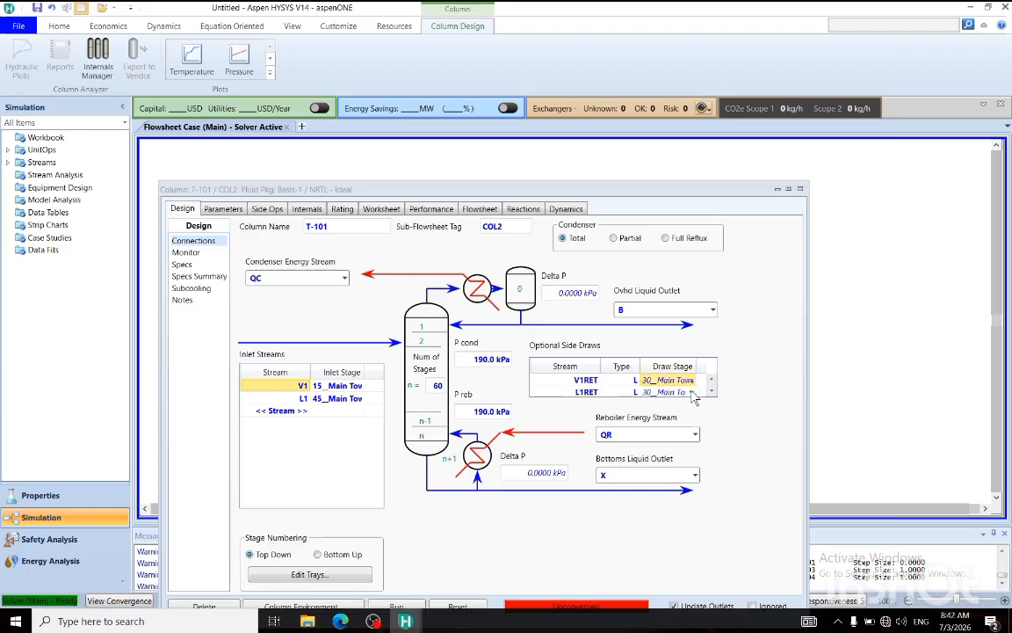
{"action": "left_click", "coordinate": [692, 380]}
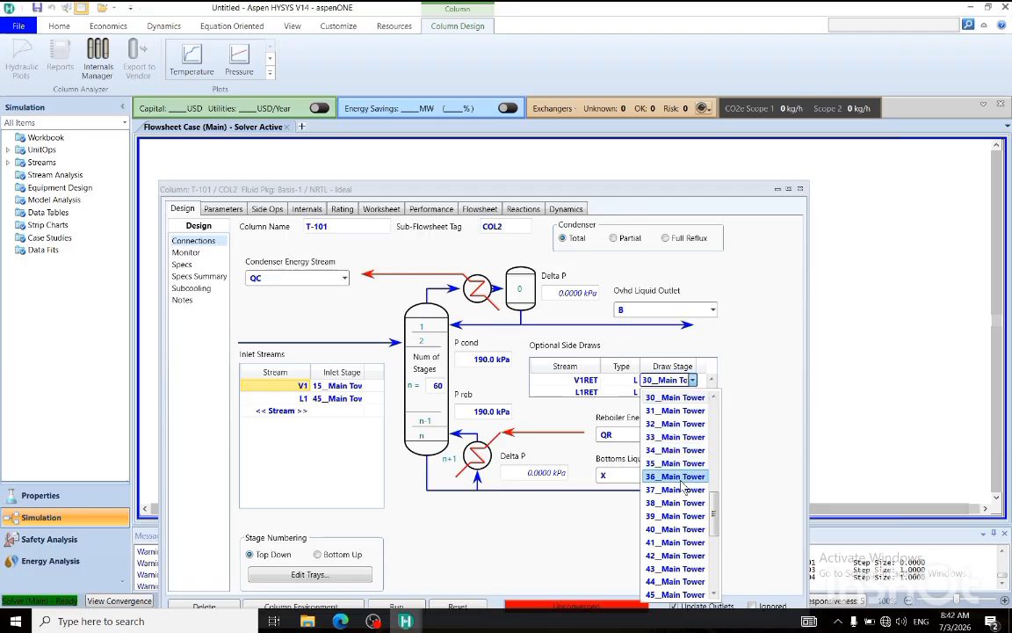
{"action": "left_click", "coordinate": [666, 532]}
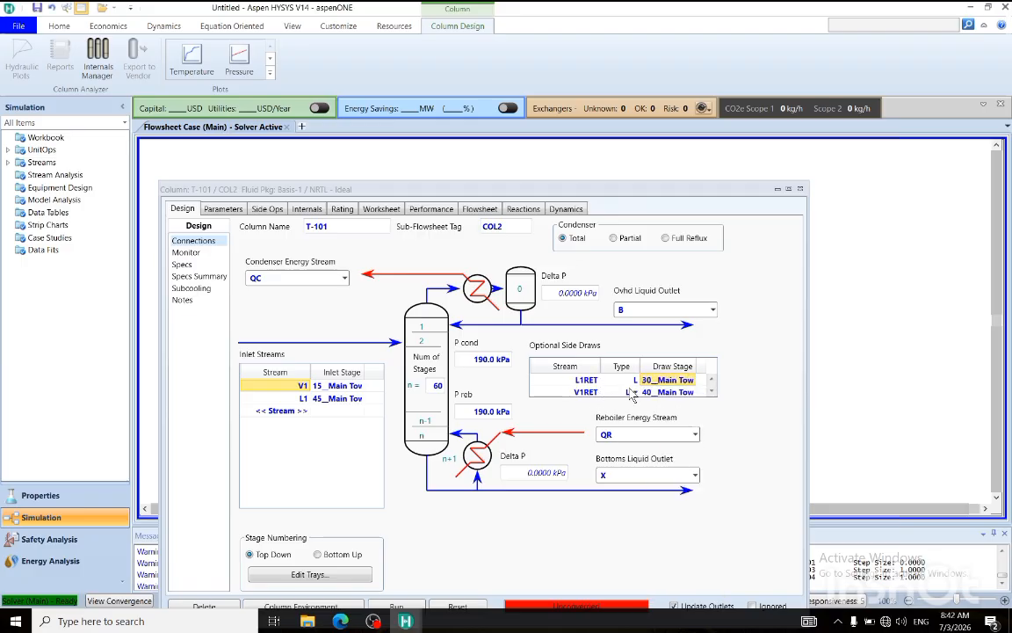
{"action": "left_click", "coordinate": [692, 383]}
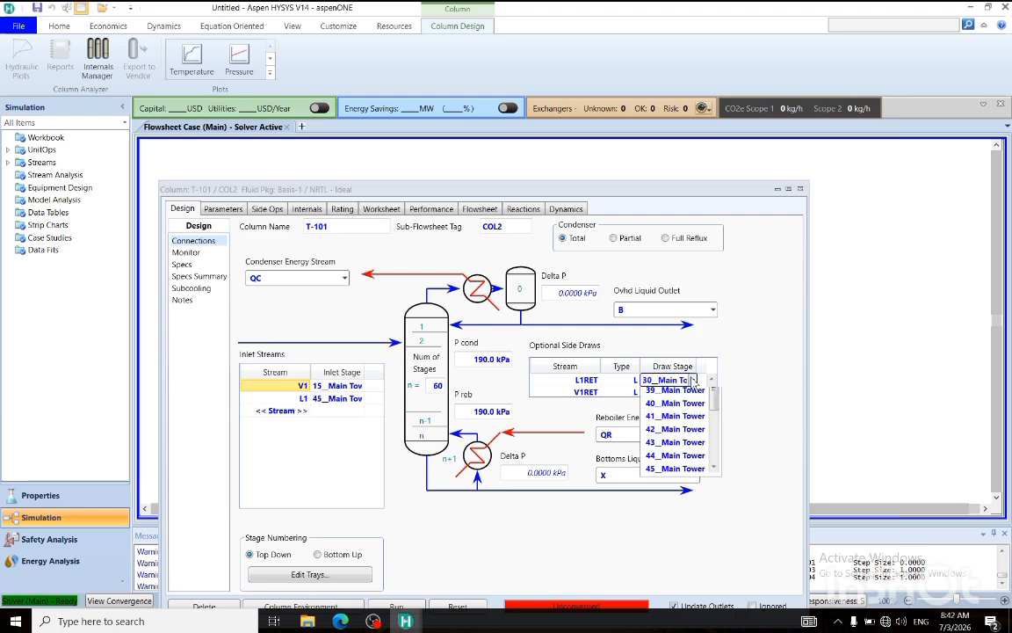
{"action": "scroll", "coordinate": [695, 530], "scroll_direction": "down", "scroll_amount": 2}
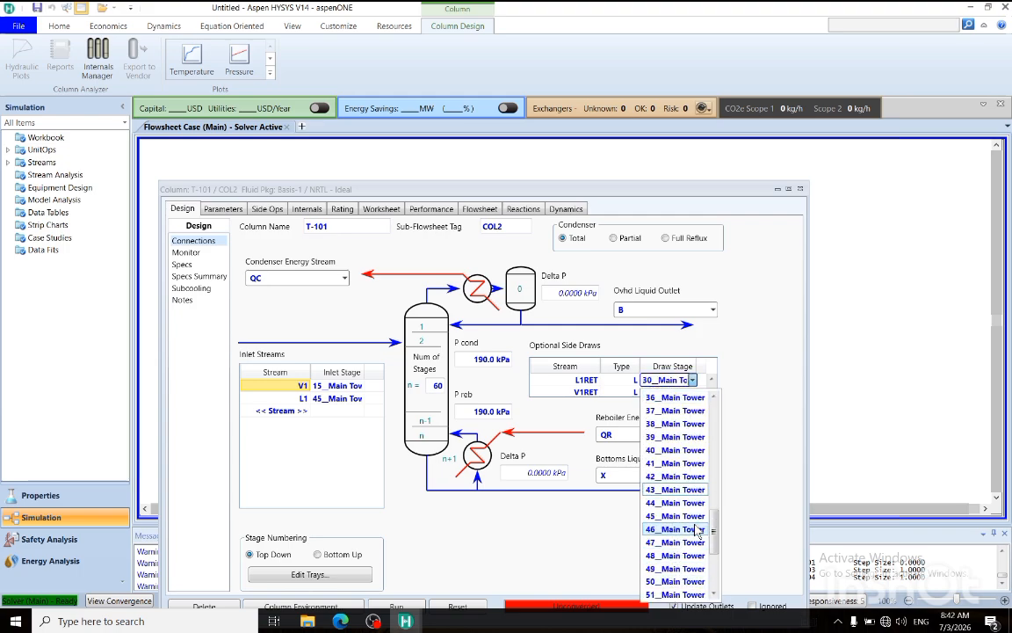
{"action": "left_click", "coordinate": [661, 542]}
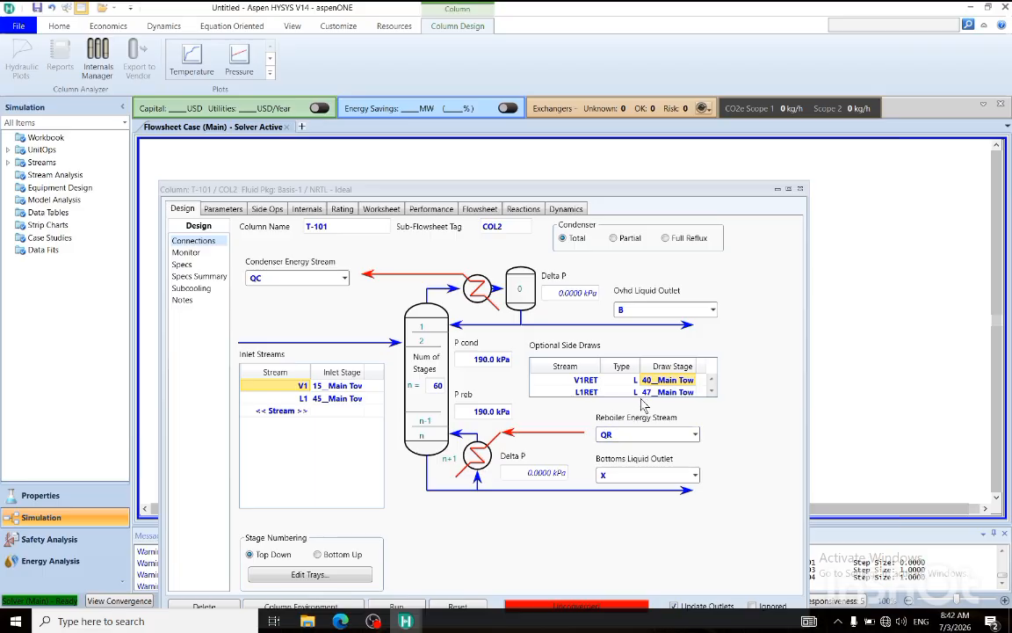
Specify the V1RET and L1RET rates of T-101 as 50 kgmole/h each in the column monitor specifications.
{"action": "left_click", "coordinate": [186, 252]}
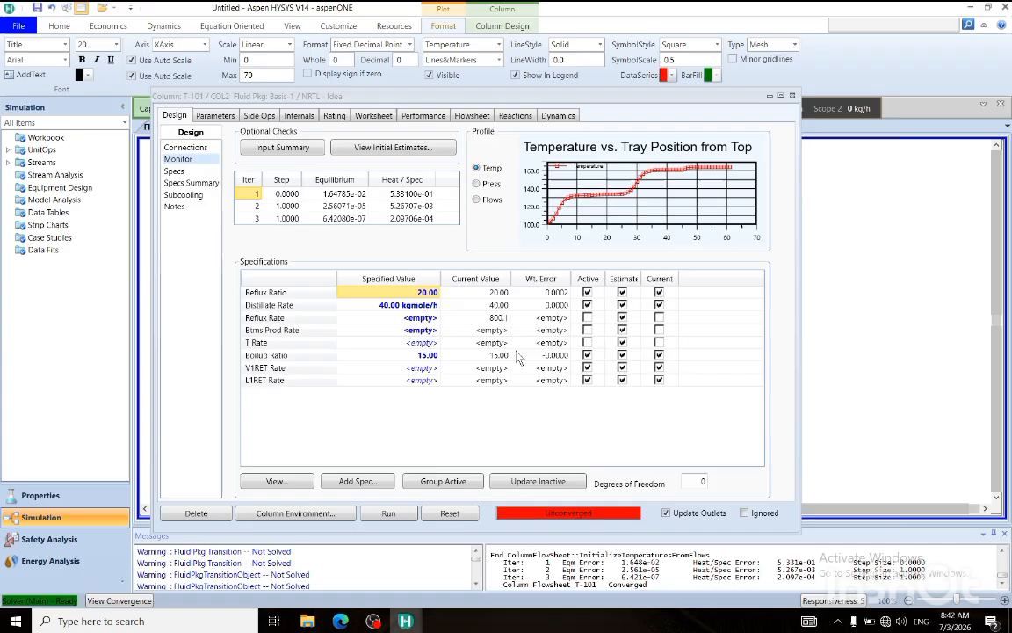
{"action": "left_click", "coordinate": [381, 372]}
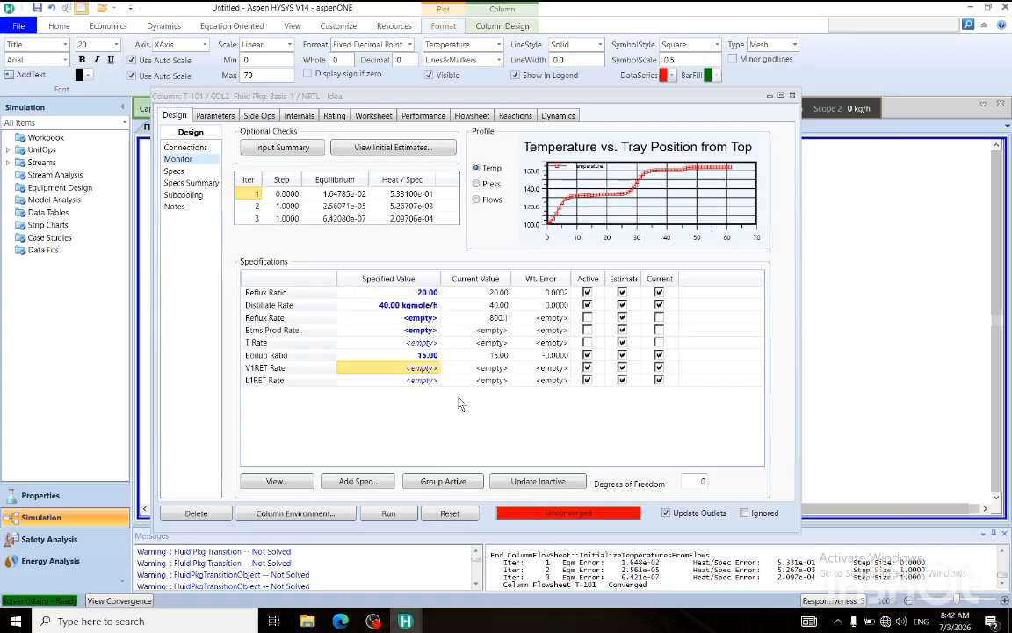
{"action": "type", "text": "50"}
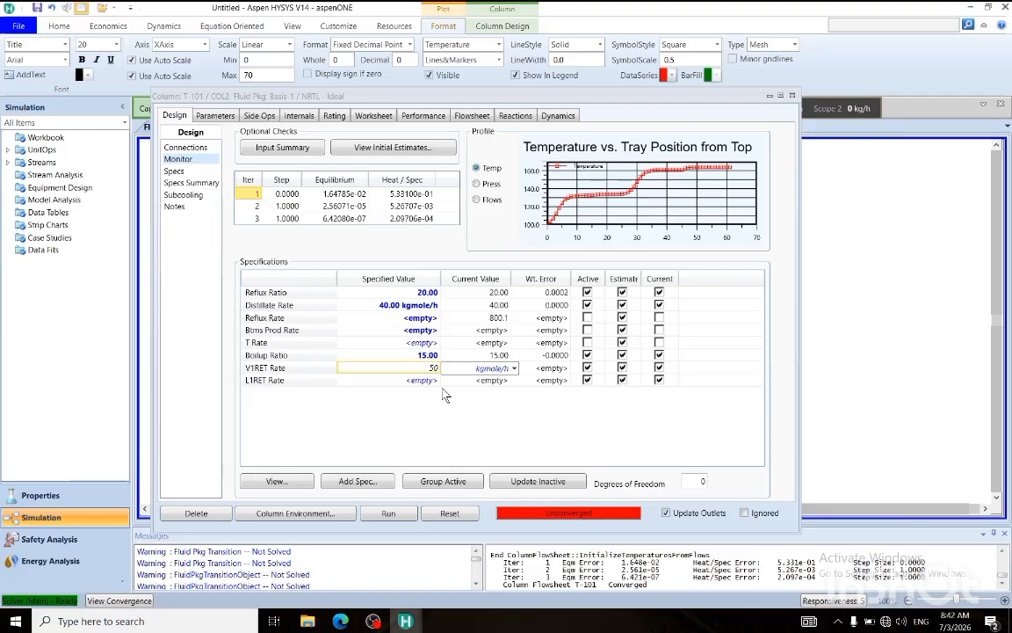
{"action": "left_click", "coordinate": [437, 381]}
{"action": "type", "text": "50"}
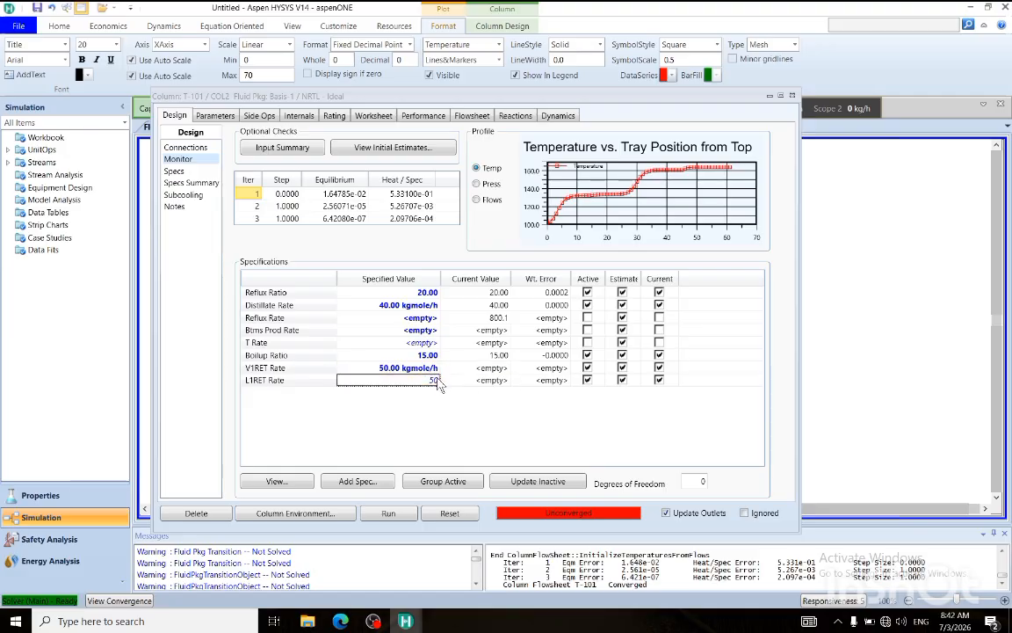
{"action": "key", "text": "Return"}
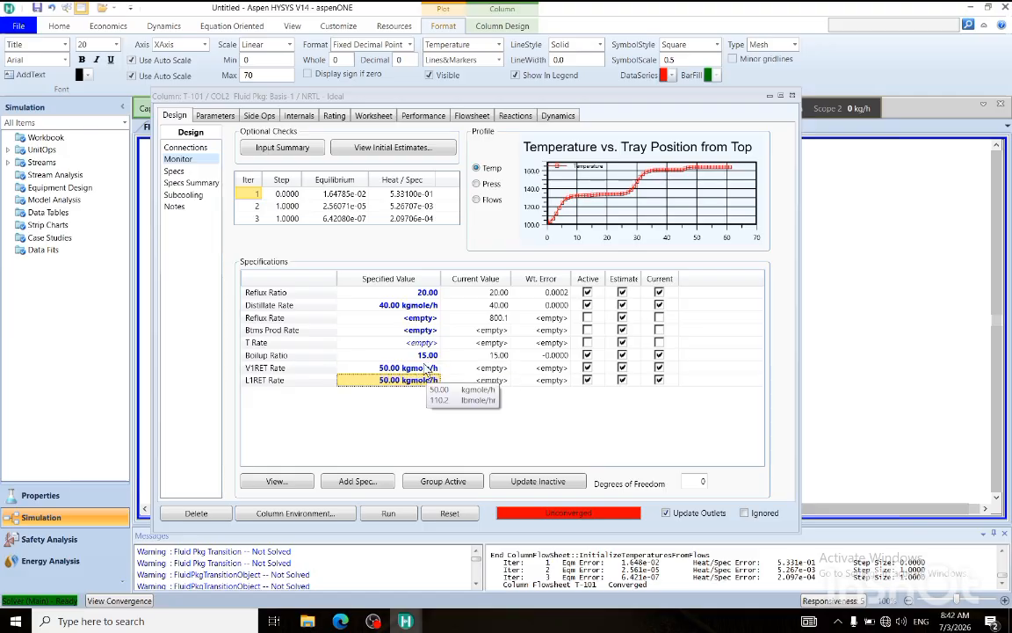
{"action": "left_click", "coordinate": [393, 369]}
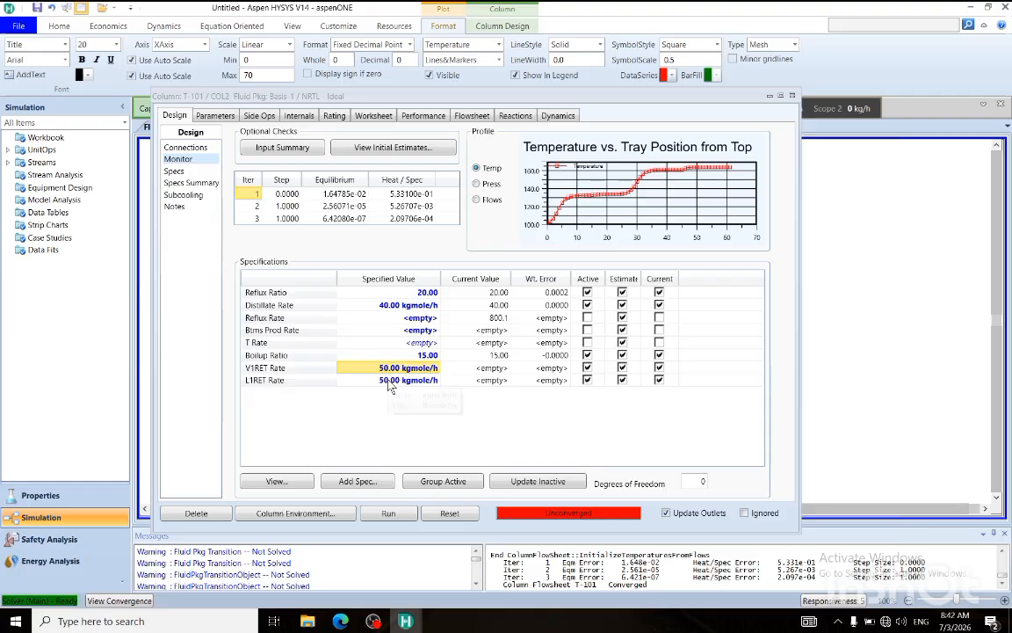
{"action": "left_click", "coordinate": [388, 384]}
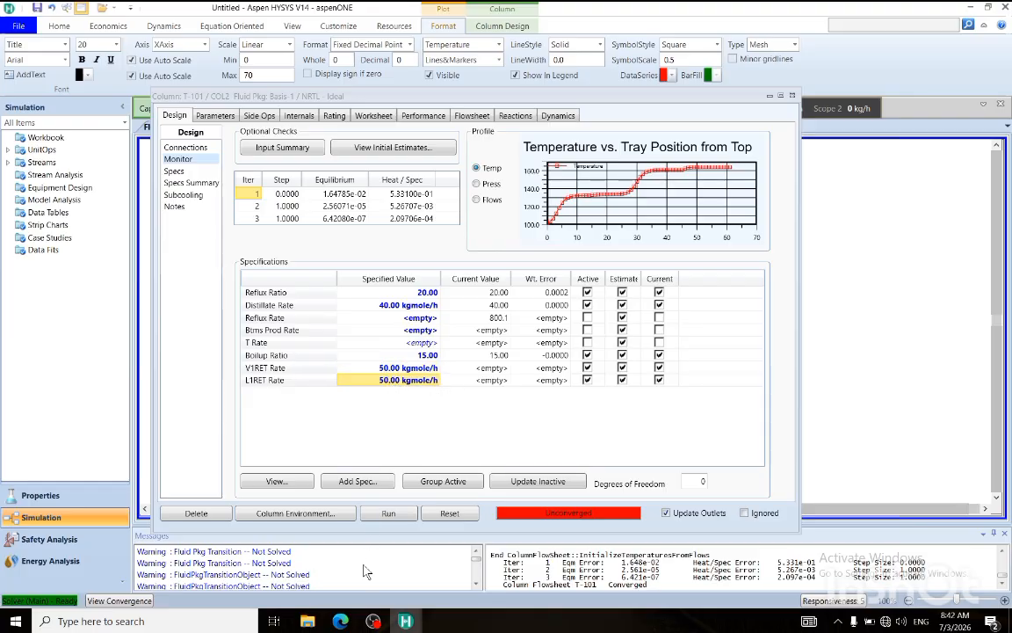
Check the molar flows of recycle feed streams REC1 and REC2, and close both stream windows.
{"action": "left_click_drag", "start_coordinate": [345, 95], "coordinate": [449, 320]}
{"action": "double_click", "coordinate": [246, 277]}
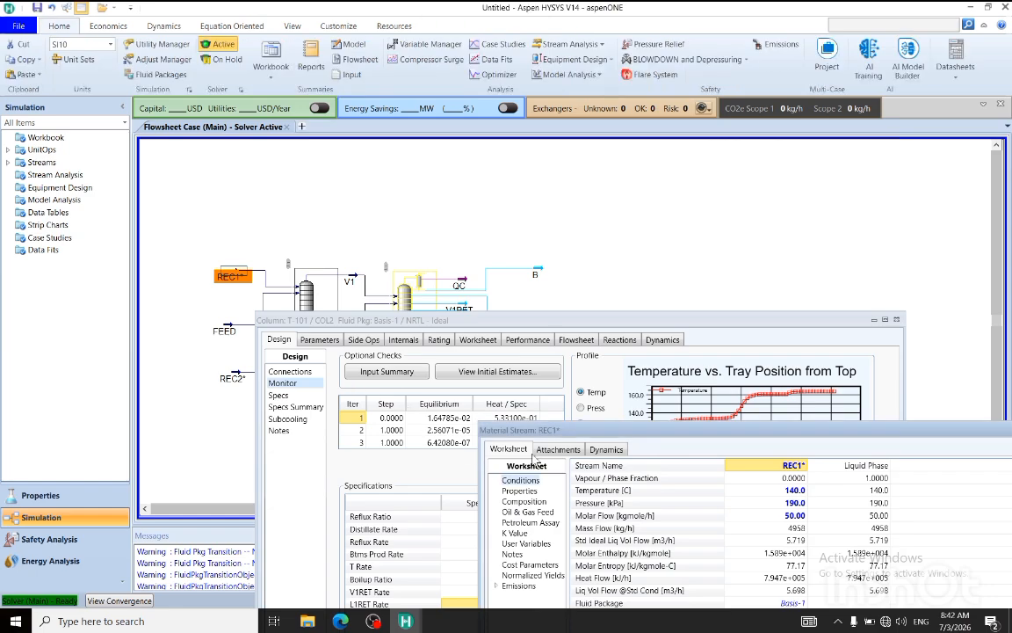
{"action": "left_click_drag", "start_coordinate": [469, 380], "coordinate": [394, 270]}
{"action": "left_click", "coordinate": [637, 350]}
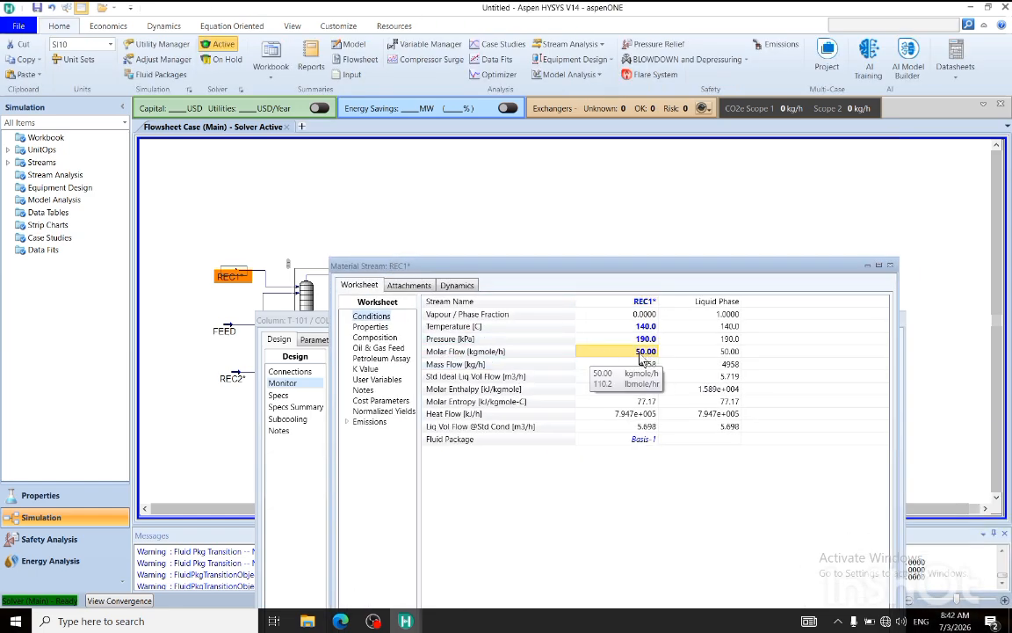
{"action": "left_click", "coordinate": [239, 380]}
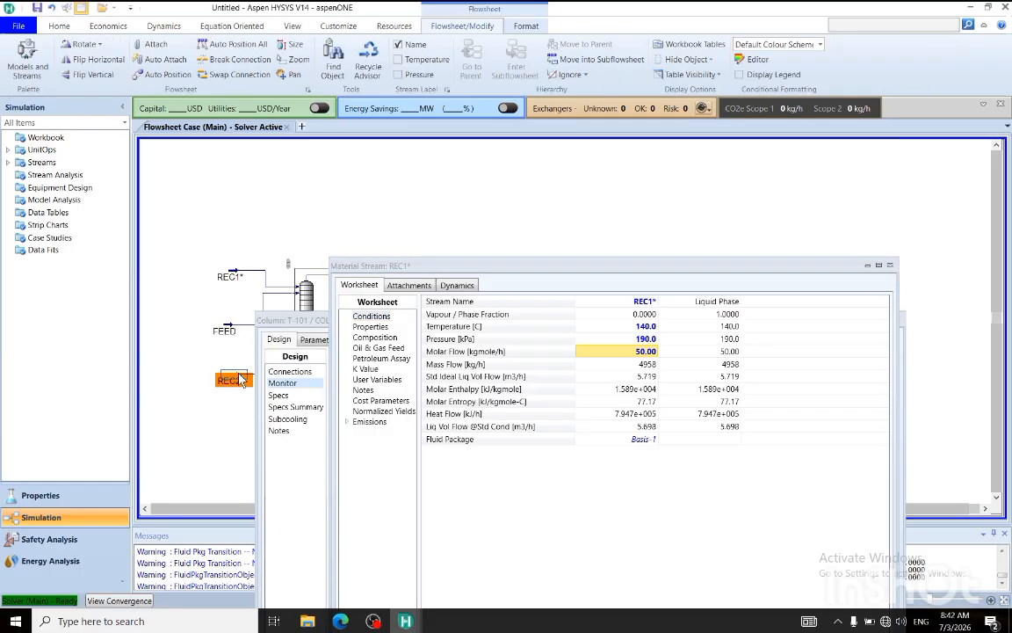
{"action": "double_click", "coordinate": [239, 379]}
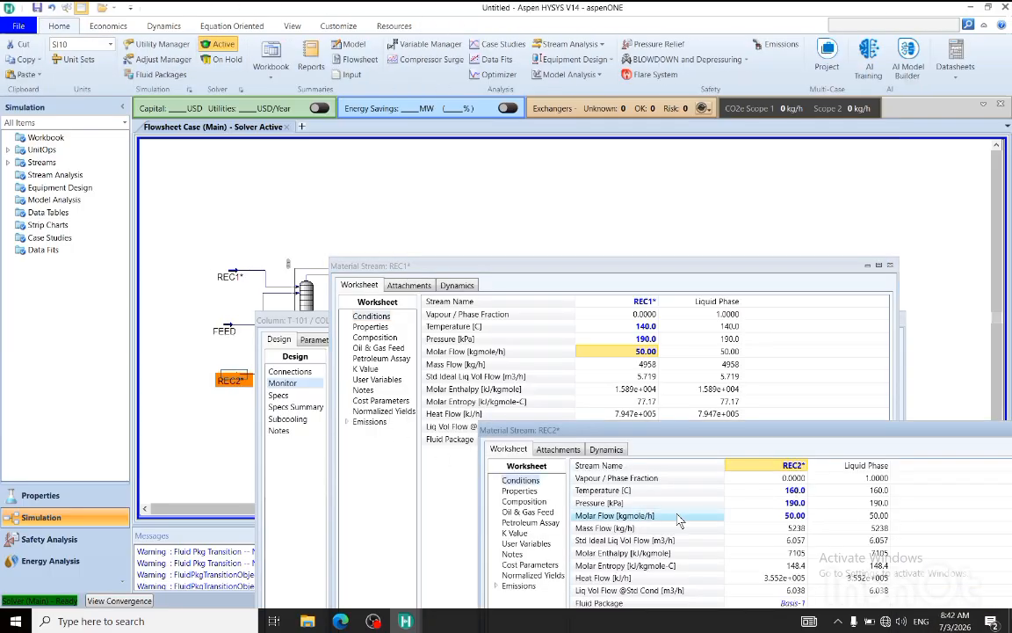
{"action": "left_click", "coordinate": [797, 518]}
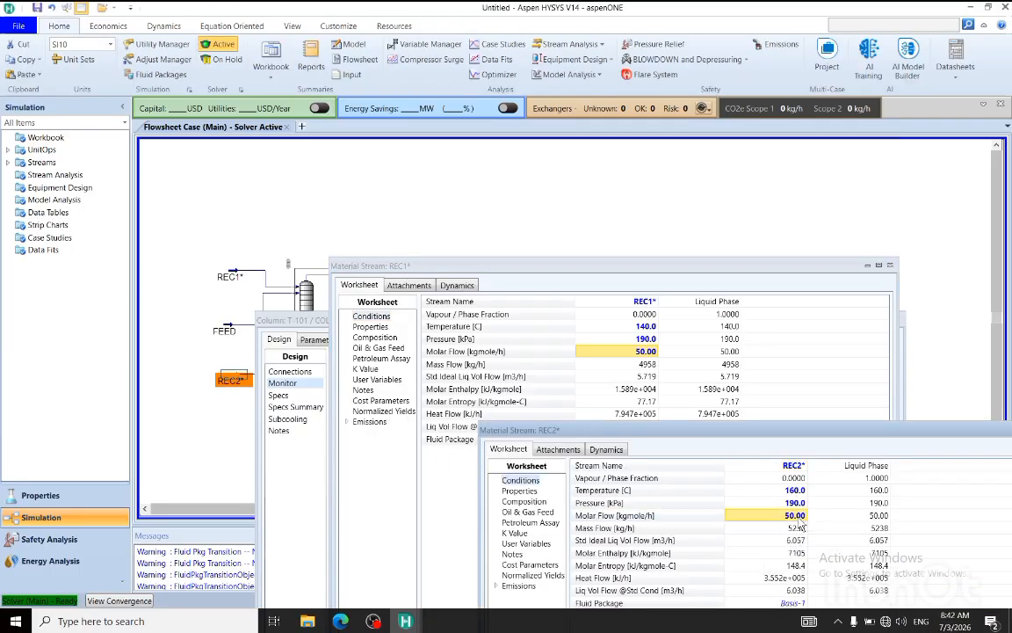
{"action": "left_click_drag", "start_coordinate": [863, 430], "coordinate": [650, 410]}
{"action": "left_click", "coordinate": [828, 411]}
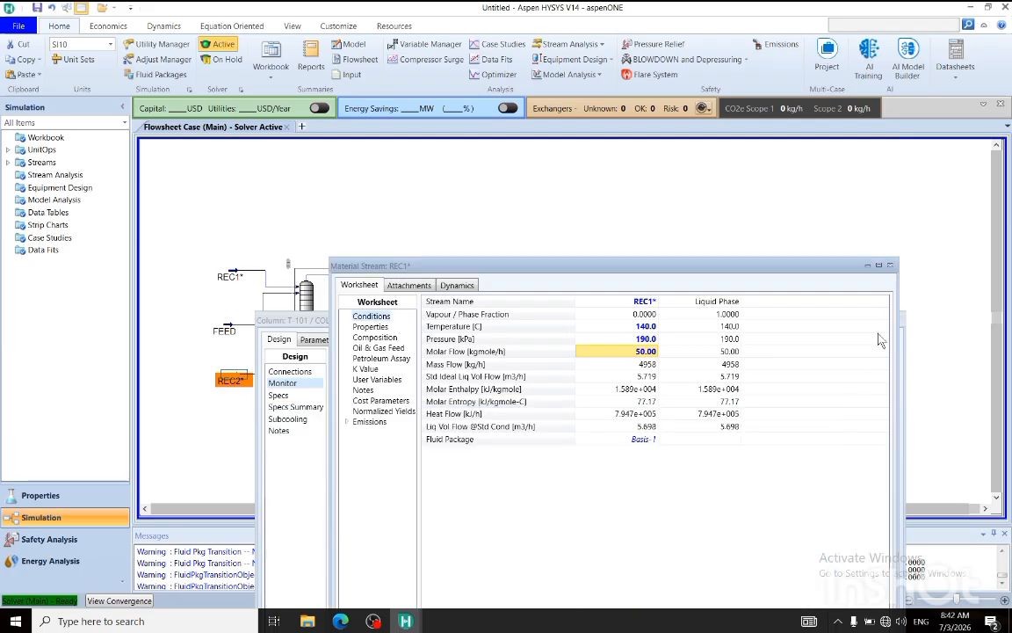
{"action": "left_click", "coordinate": [890, 264]}
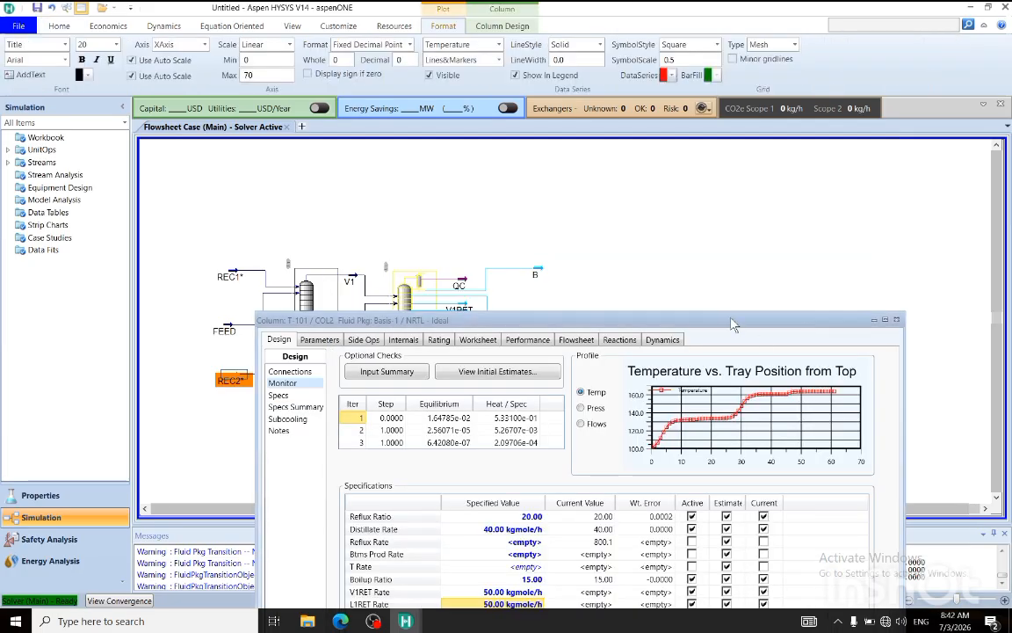
Run column T-101 with the two return draw specifications and close its window.
{"action": "left_click_drag", "start_coordinate": [733, 324], "coordinate": [738, 174]}
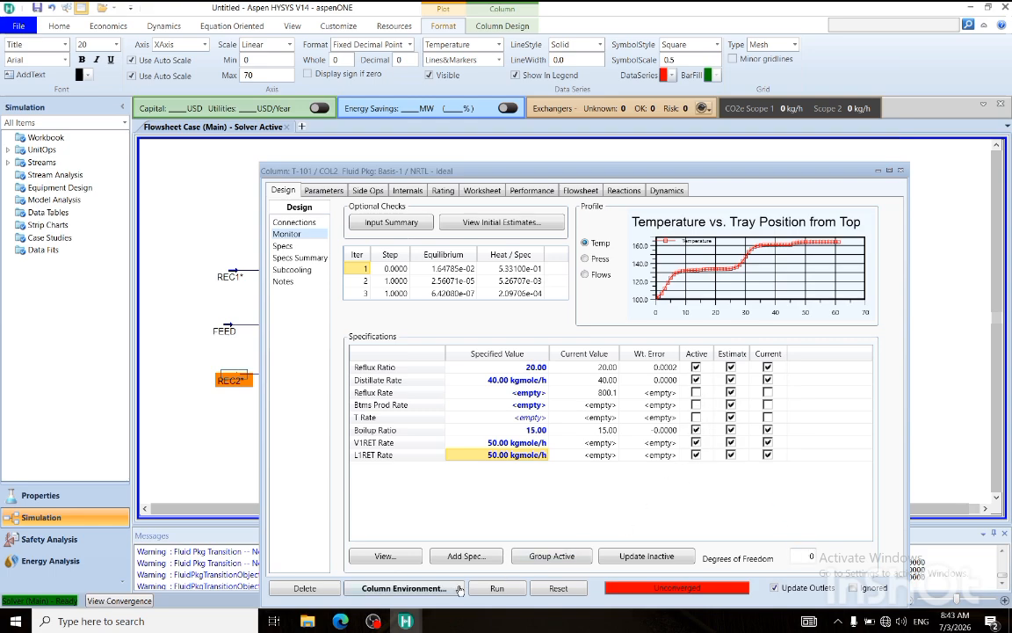
{"action": "left_click", "coordinate": [496, 588]}
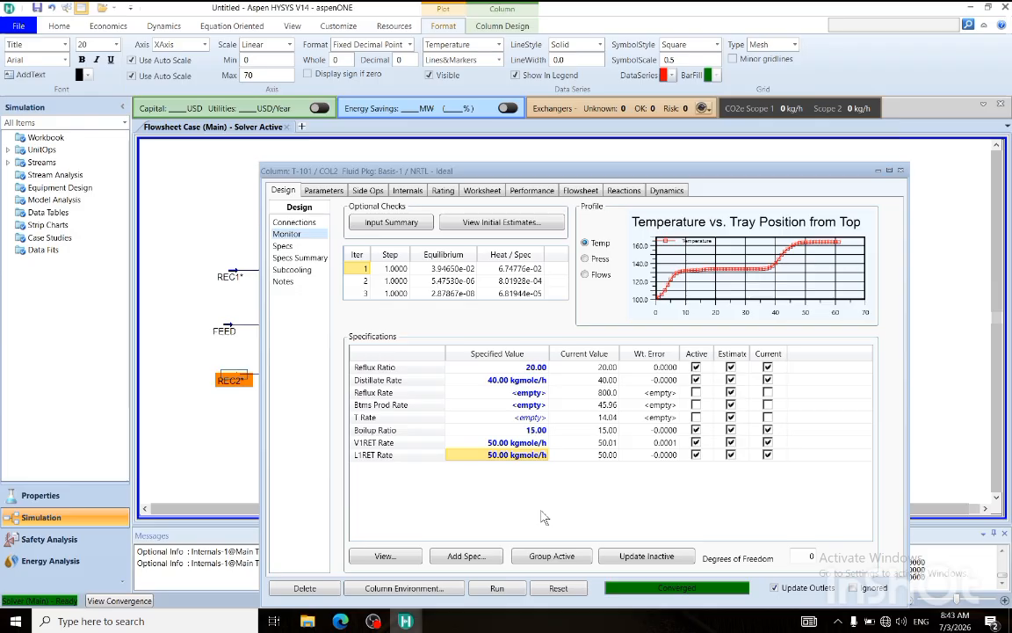
{"action": "left_click", "coordinate": [901, 171]}
Move streams V1RET and L1RET out beyond the product streams, with V1RET above T and L1RET below X.
{"action": "mouse_move", "coordinate": [465, 313]}
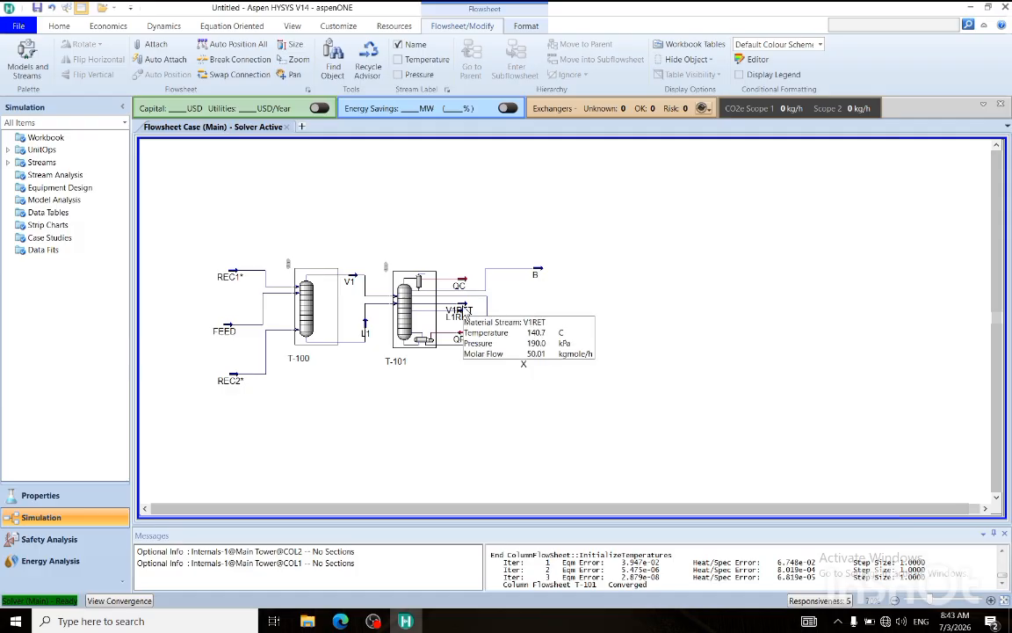
{"action": "left_click", "coordinate": [462, 310]}
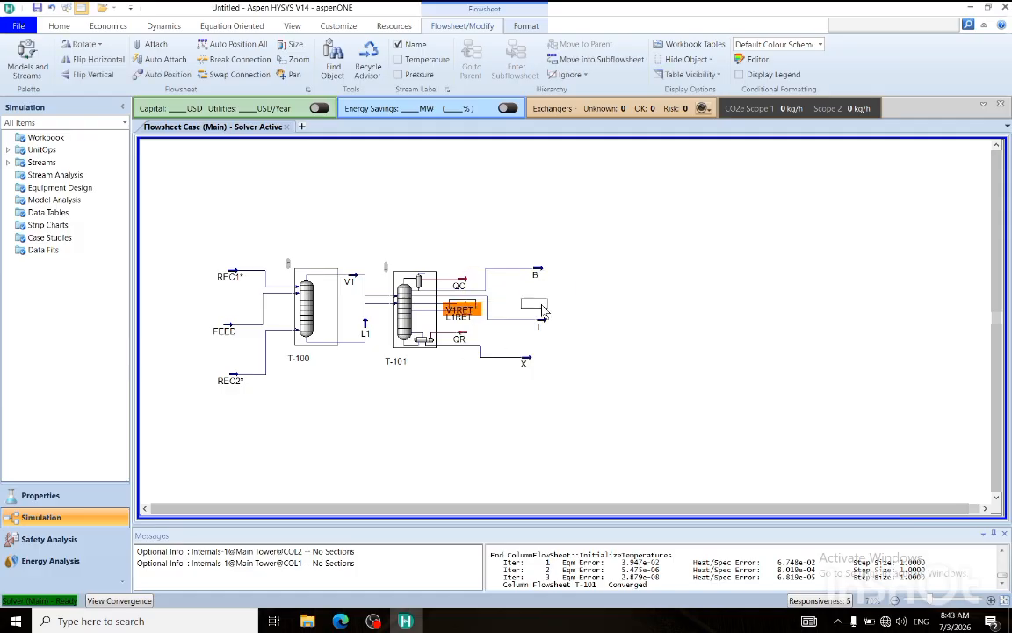
{"action": "left_click_drag", "start_coordinate": [545, 309], "coordinate": [651, 290]}
{"action": "left_click_drag", "start_coordinate": [463, 314], "coordinate": [617, 381]}
{"action": "left_click_drag", "start_coordinate": [649, 290], "coordinate": [601, 293]}
{"action": "left_click", "coordinate": [712, 358]}
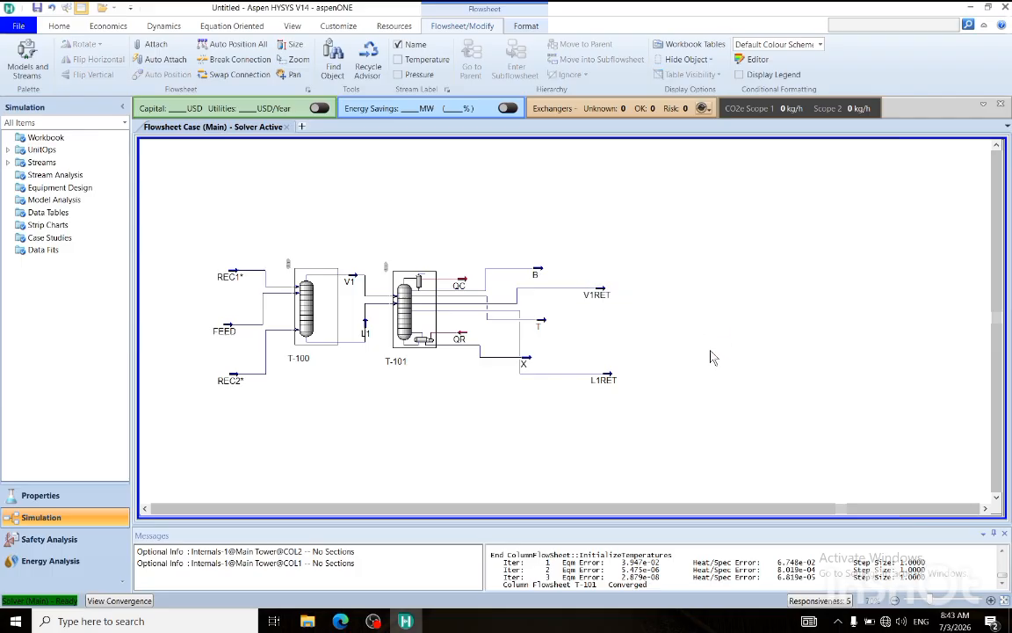
Add two Recycle blocks to the flowsheet, one above and one below the columns, and close the model palette.
{"action": "left_click", "coordinate": [31, 55]}
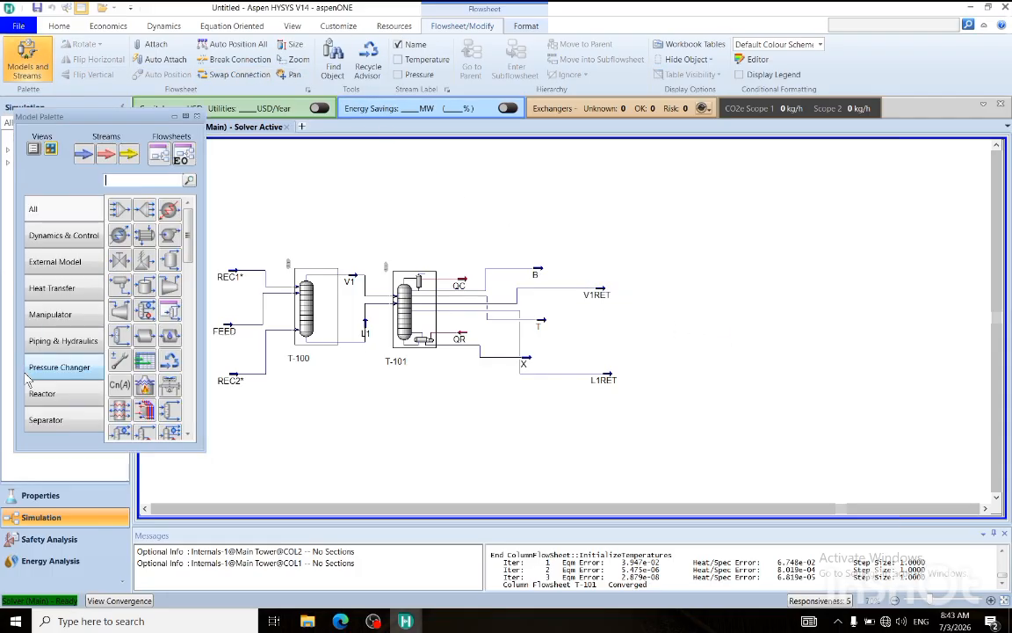
{"action": "left_click_drag", "start_coordinate": [148, 317], "coordinate": [443, 201]}
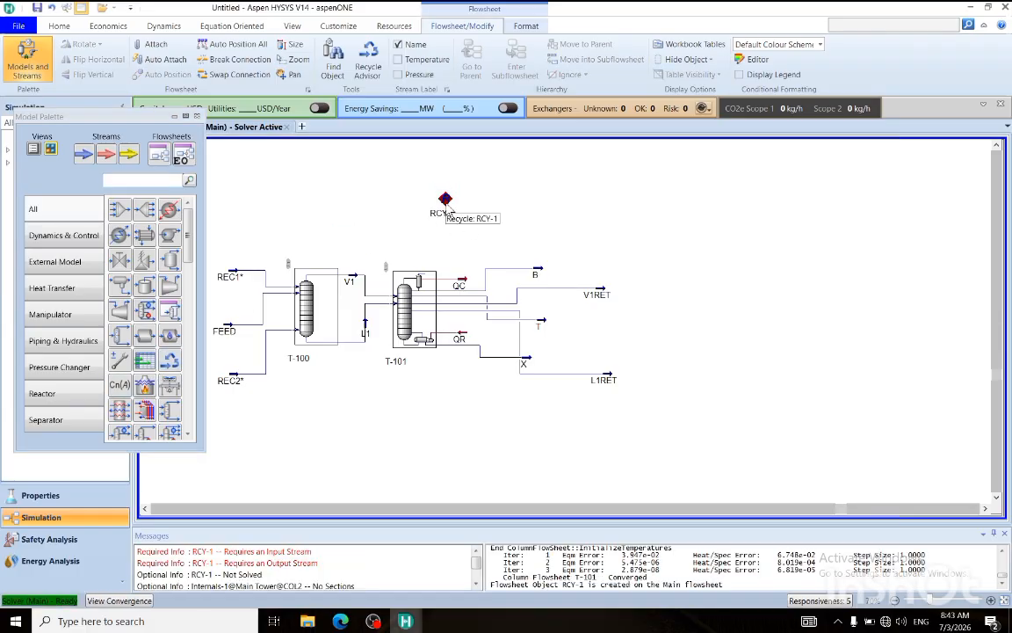
{"action": "left_click_drag", "start_coordinate": [170, 360], "coordinate": [437, 408]}
{"action": "left_click", "coordinate": [198, 117]}
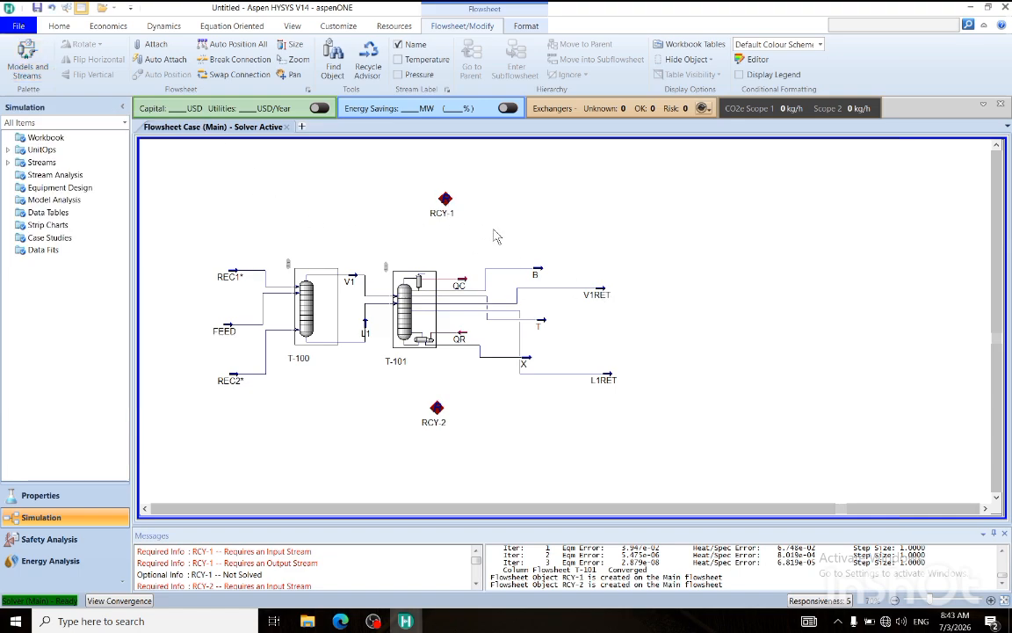
Attach stream V1RET to the inlet of RCY-1 and stream L1RET to the inlet of RCY-2.
{"action": "mouse_move", "coordinate": [614, 296]}
{"action": "key", "text": "ctrl"}
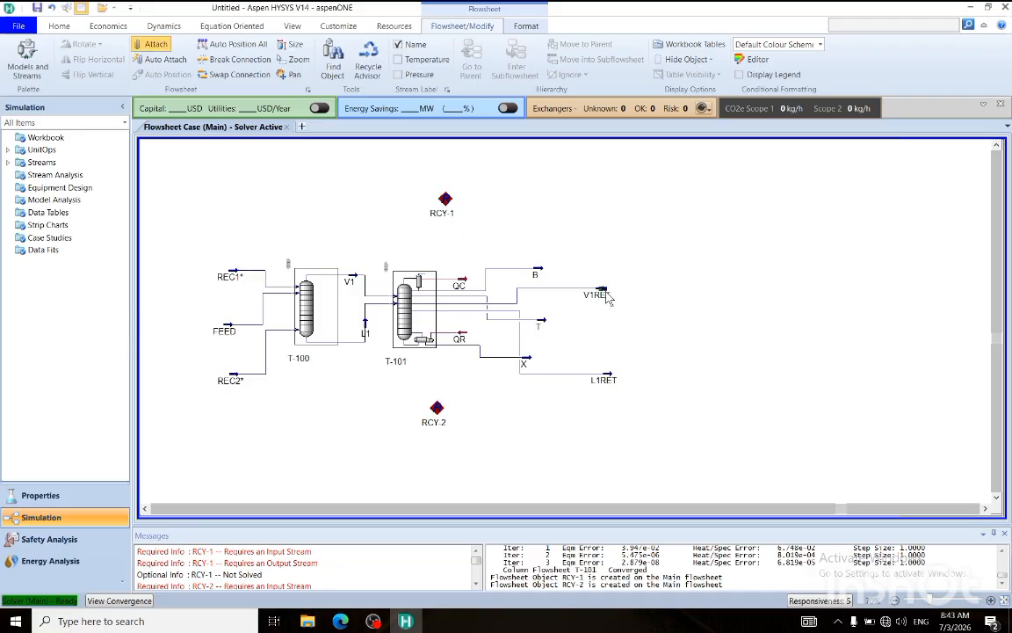
{"action": "left_click_drag", "start_coordinate": [605, 295], "coordinate": [448, 200]}
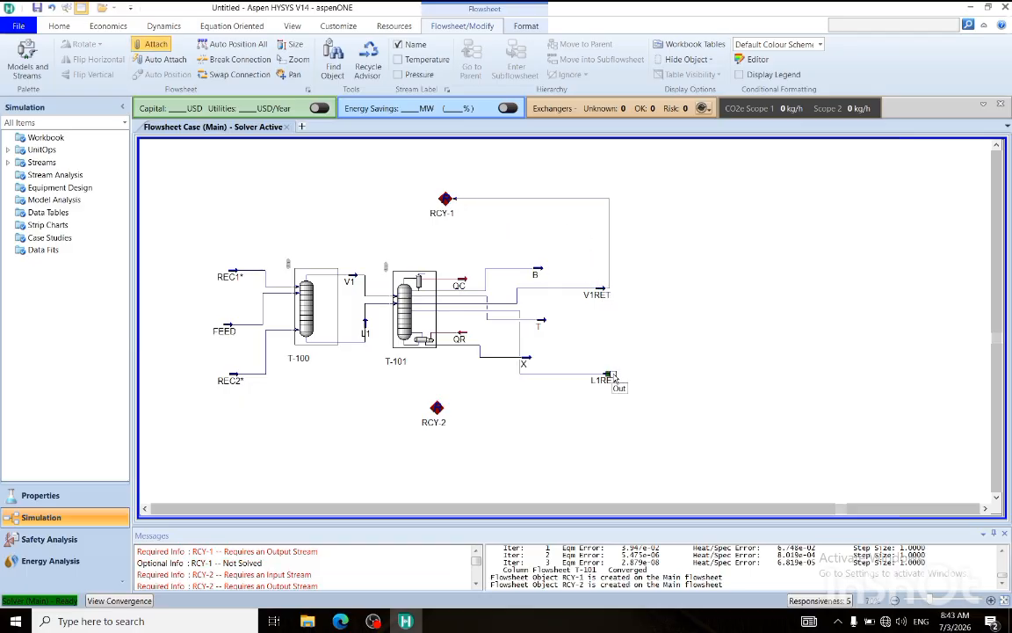
{"action": "left_click_drag", "start_coordinate": [608, 377], "coordinate": [446, 413]}
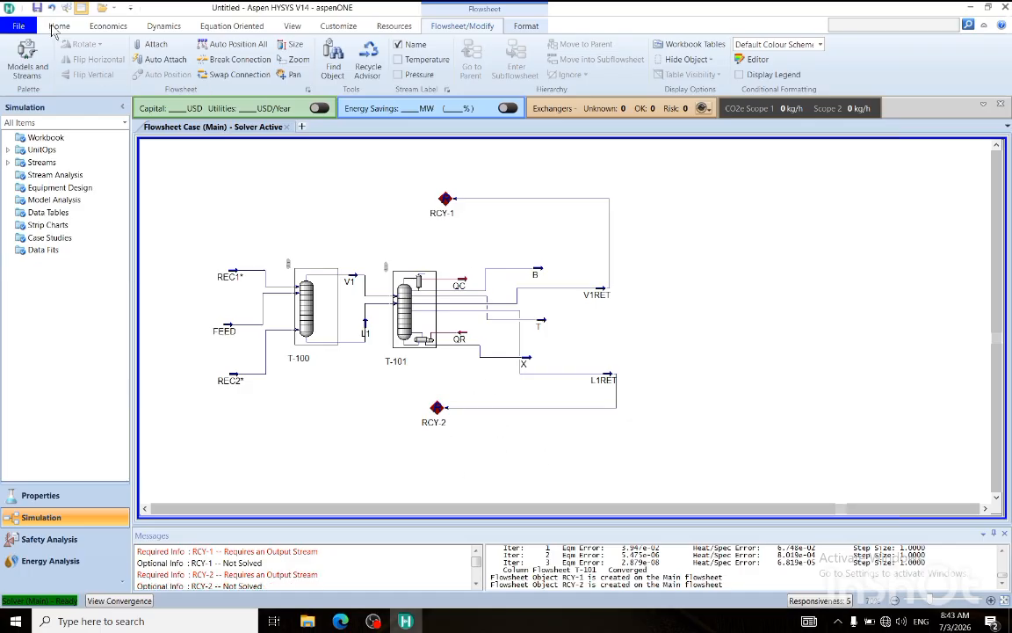
Put the solver on hold and connect the outlet of RCY-1 to stream REC1.
{"action": "left_click", "coordinate": [58, 26]}
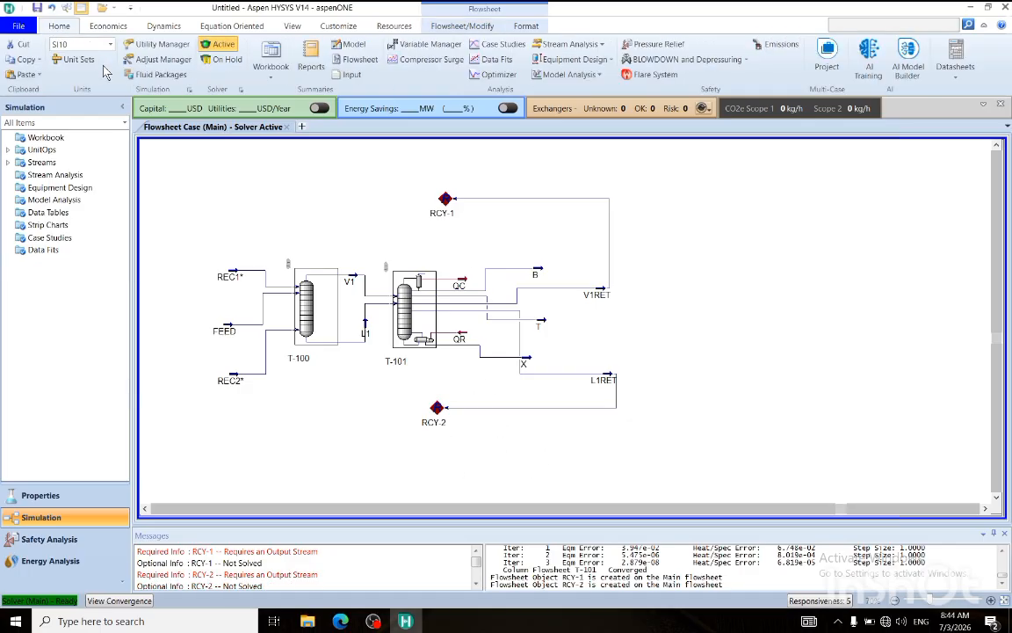
{"action": "left_click", "coordinate": [225, 60]}
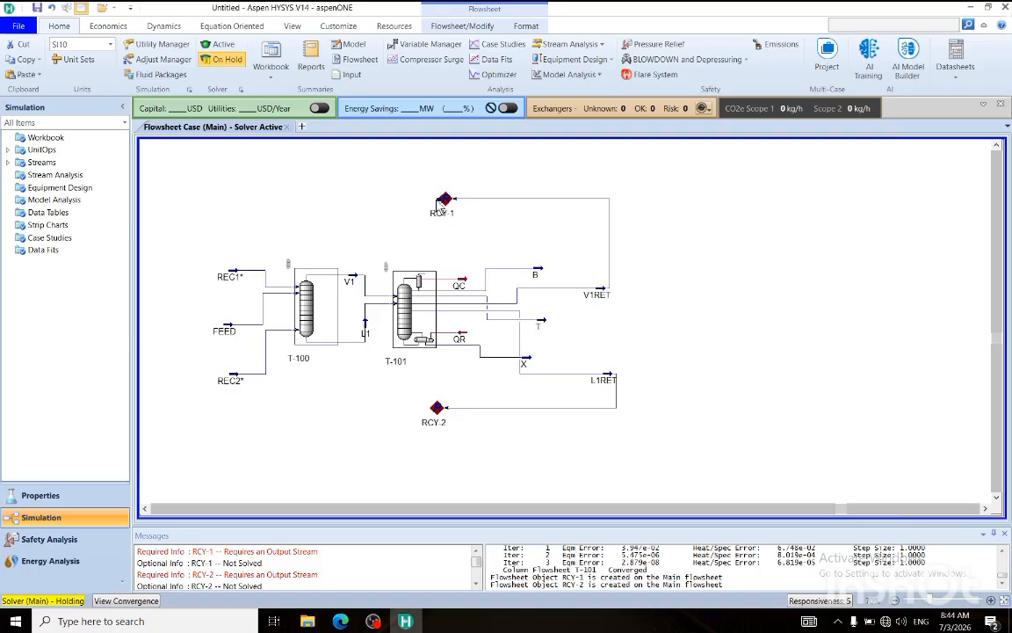
{"action": "left_click_drag", "start_coordinate": [442, 200], "coordinate": [229, 271]}
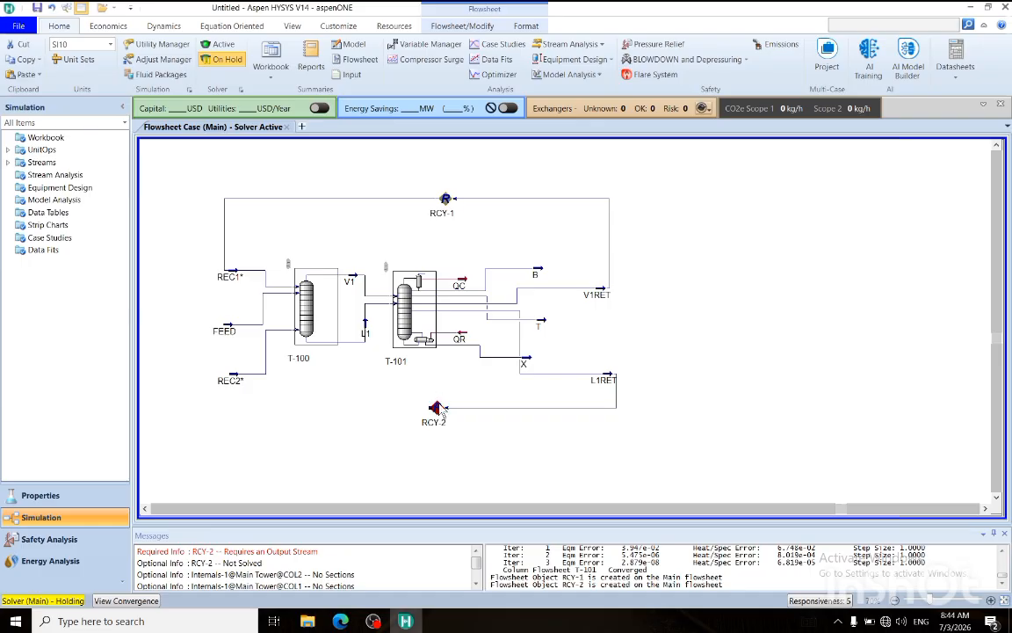
Connect the outlet of RCY-2 to stream REC2, activate the solver and dismiss the column T-100 error.
{"action": "left_click_drag", "start_coordinate": [431, 409], "coordinate": [231, 381]}
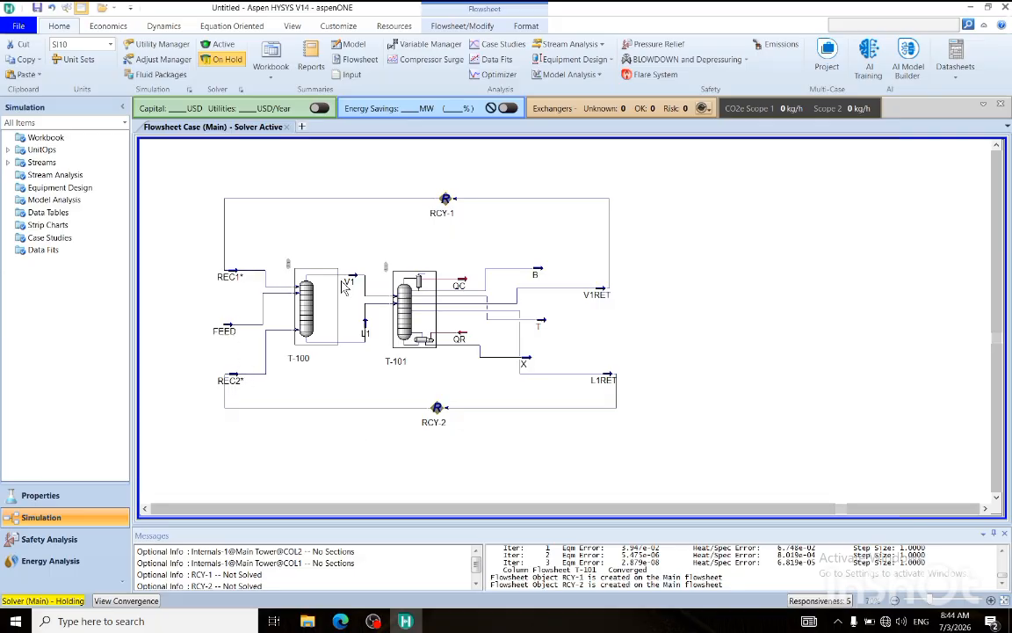
{"action": "left_click", "coordinate": [219, 44]}
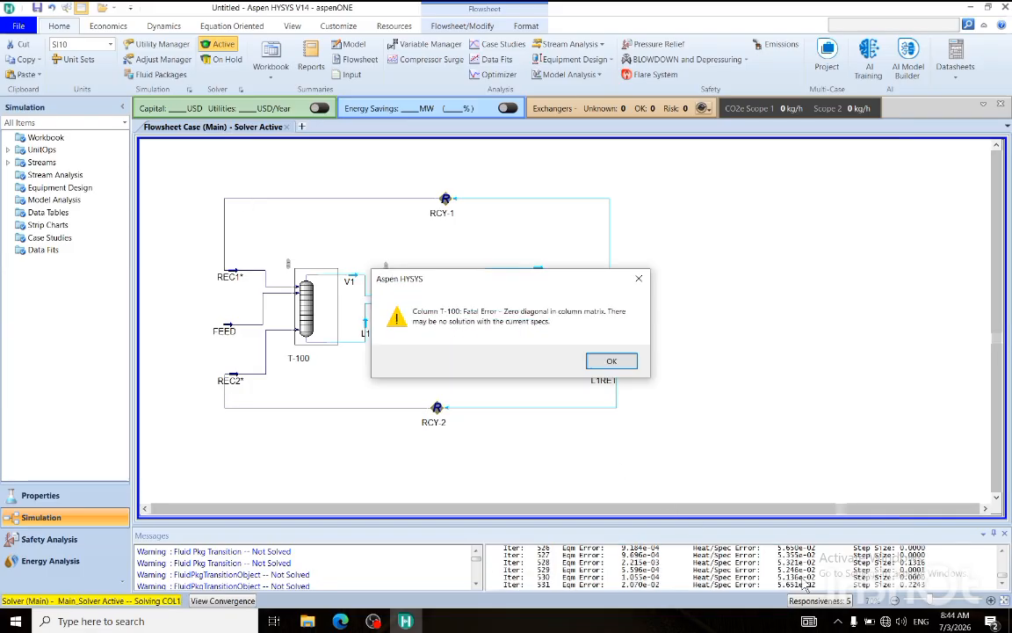
{"action": "left_click", "coordinate": [615, 361]}
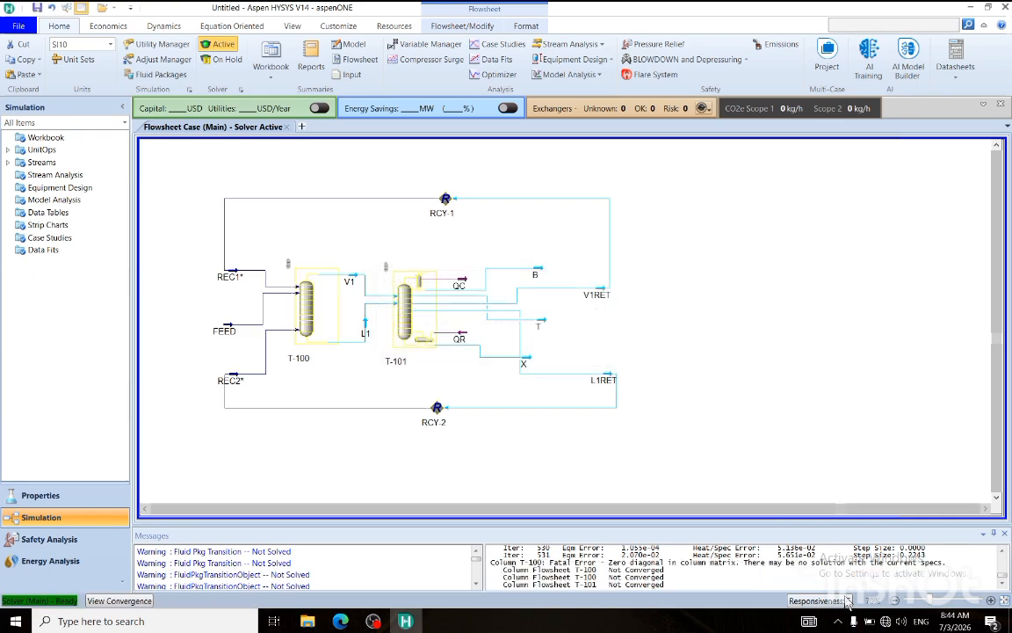
Check column T-100's solver settings and its inlet and outlet connections.
{"action": "double_click", "coordinate": [306, 308]}
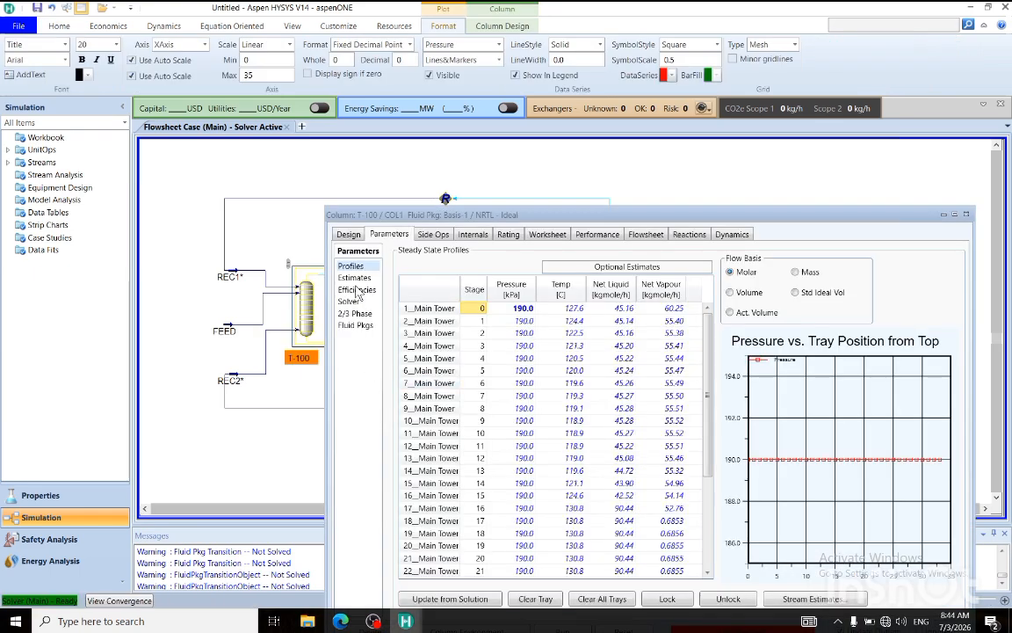
{"action": "left_click", "coordinate": [349, 302]}
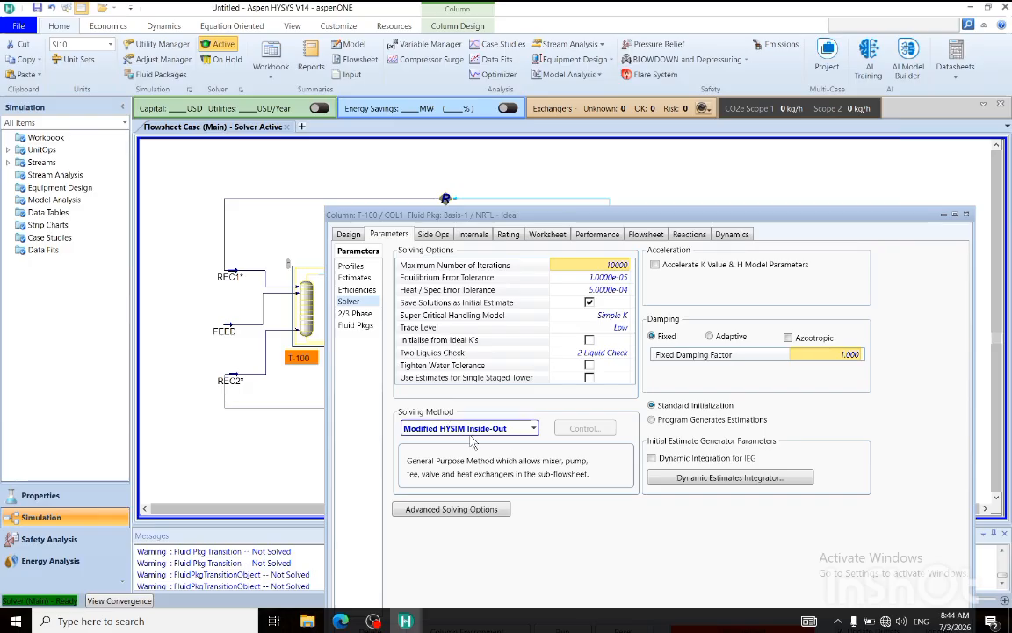
{"action": "left_click_drag", "start_coordinate": [672, 215], "coordinate": [520, 198]}
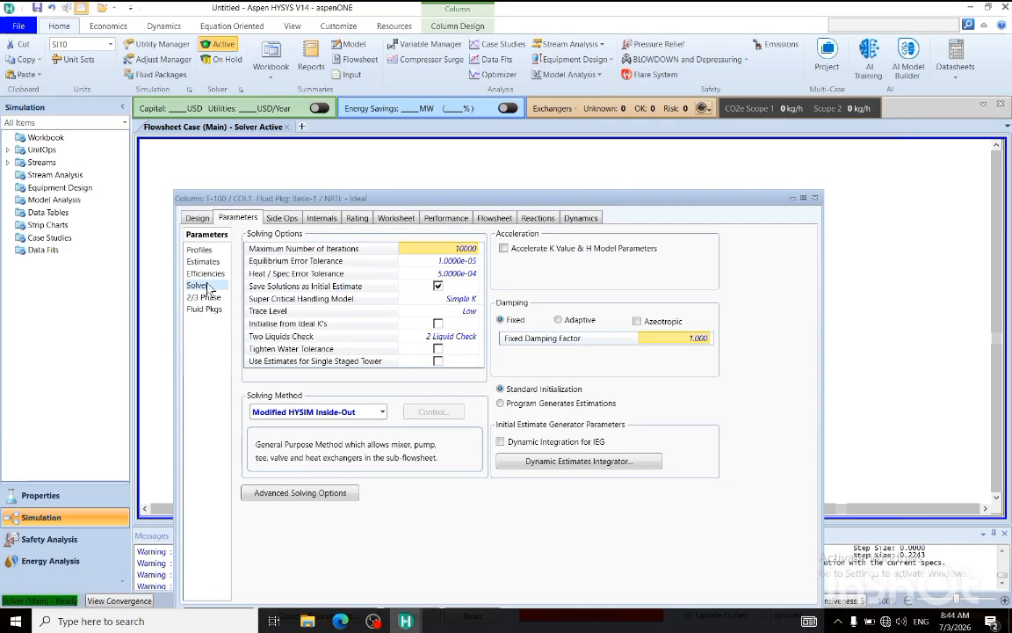
{"action": "left_click", "coordinate": [195, 219]}
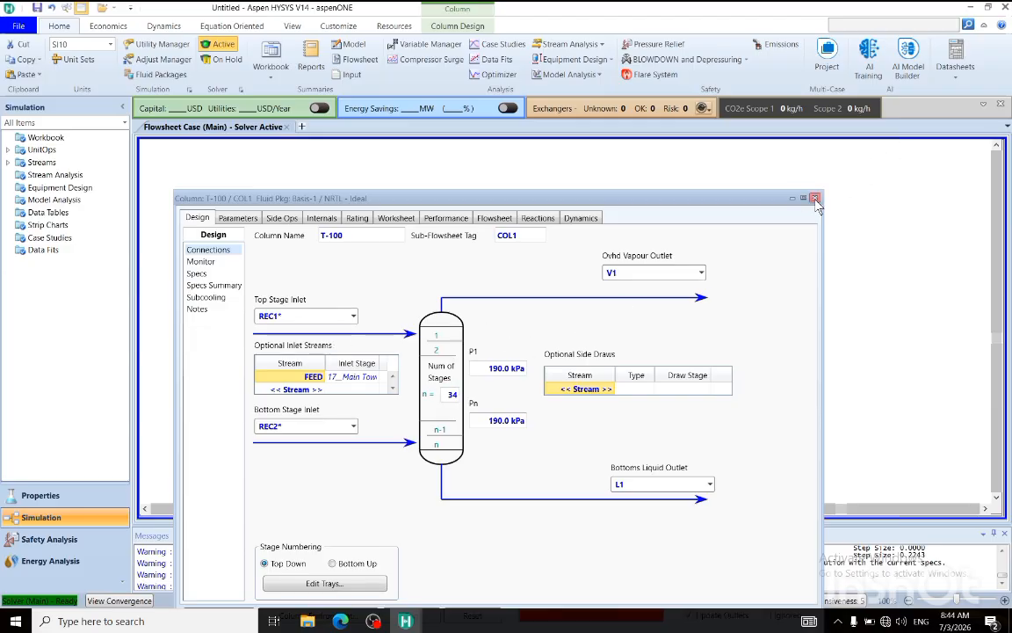
{"action": "left_click", "coordinate": [733, 178]}
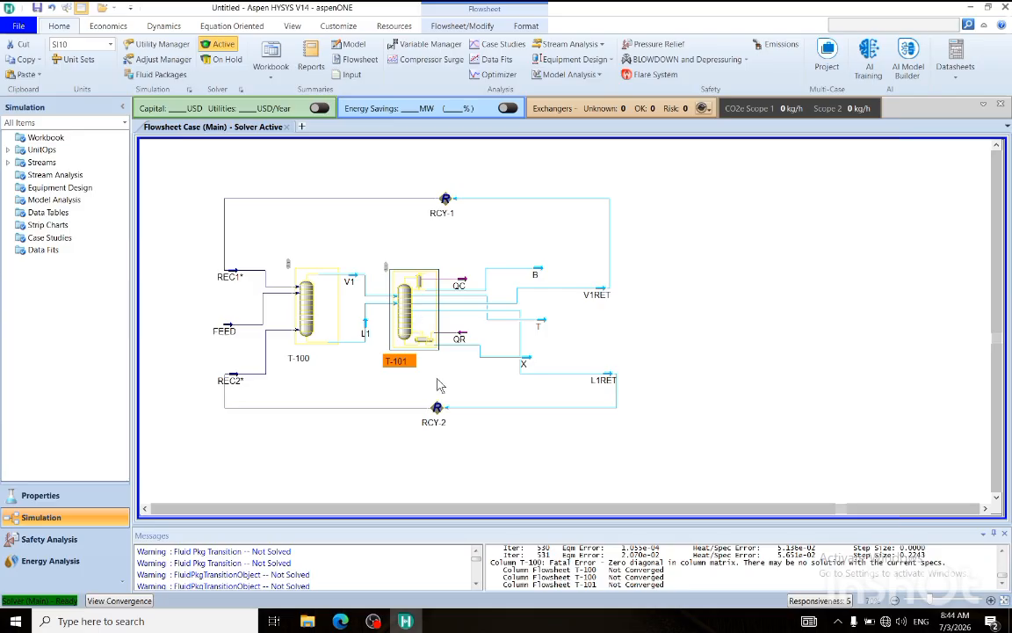
{"action": "double_click", "coordinate": [396, 340]}
{"action": "left_click", "coordinate": [860, 250]}
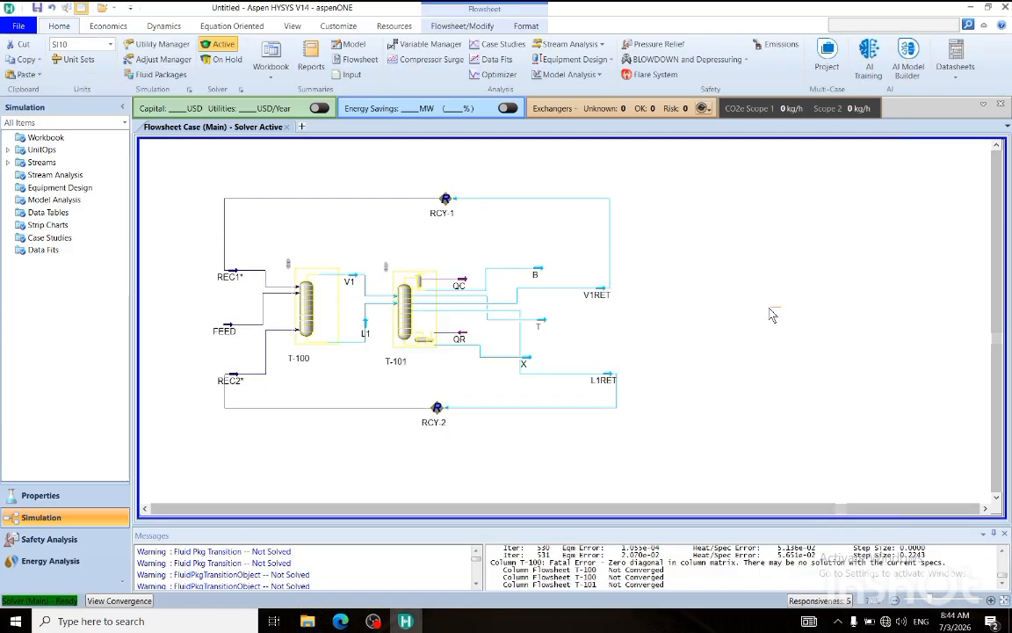
Review the composition of stream REC1 and set the stream's temperature to 130 °C.
{"action": "double_click", "coordinate": [230, 277]}
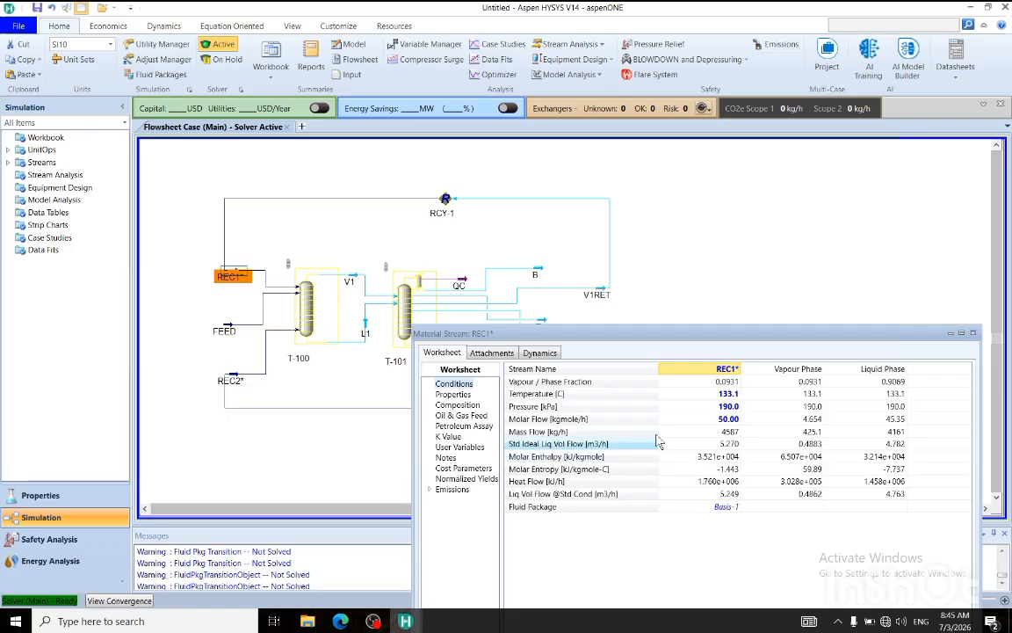
{"action": "left_click", "coordinate": [723, 396]}
{"action": "left_click", "coordinate": [458, 405]}
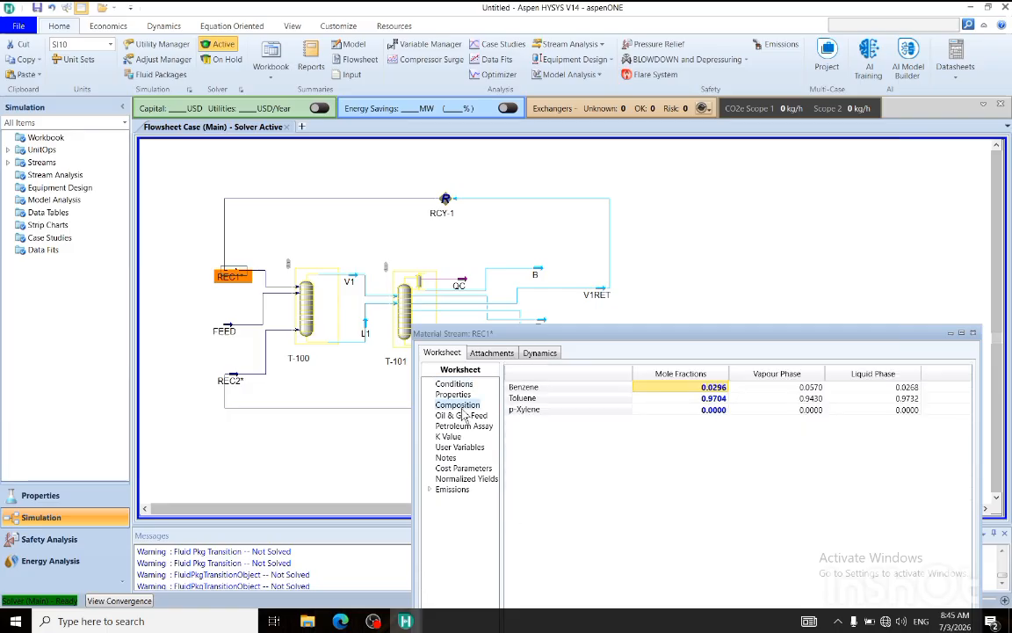
{"action": "left_click", "coordinate": [455, 384]}
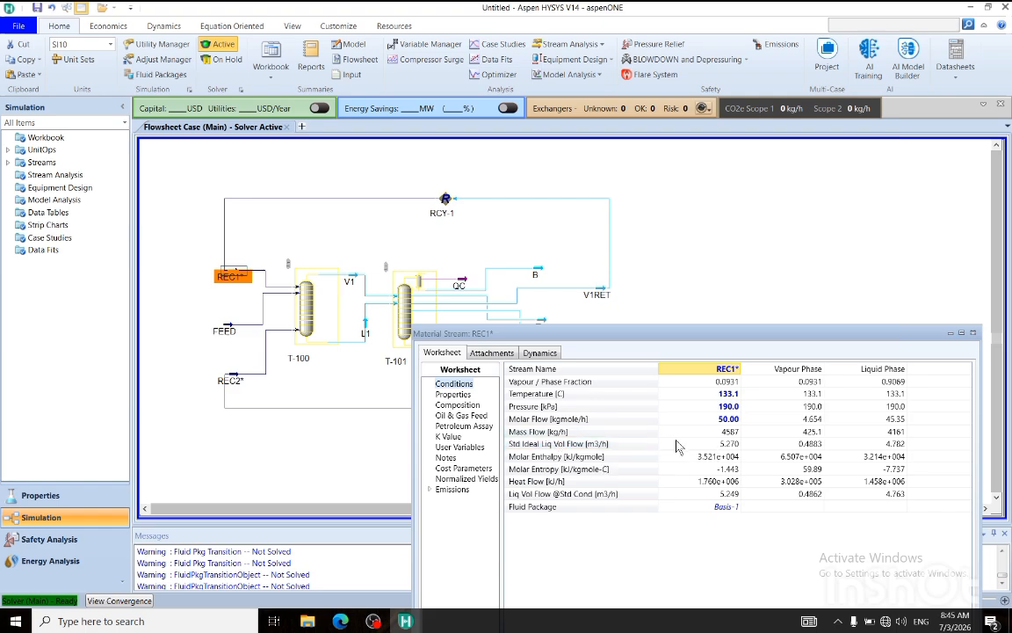
{"action": "left_click", "coordinate": [724, 395]}
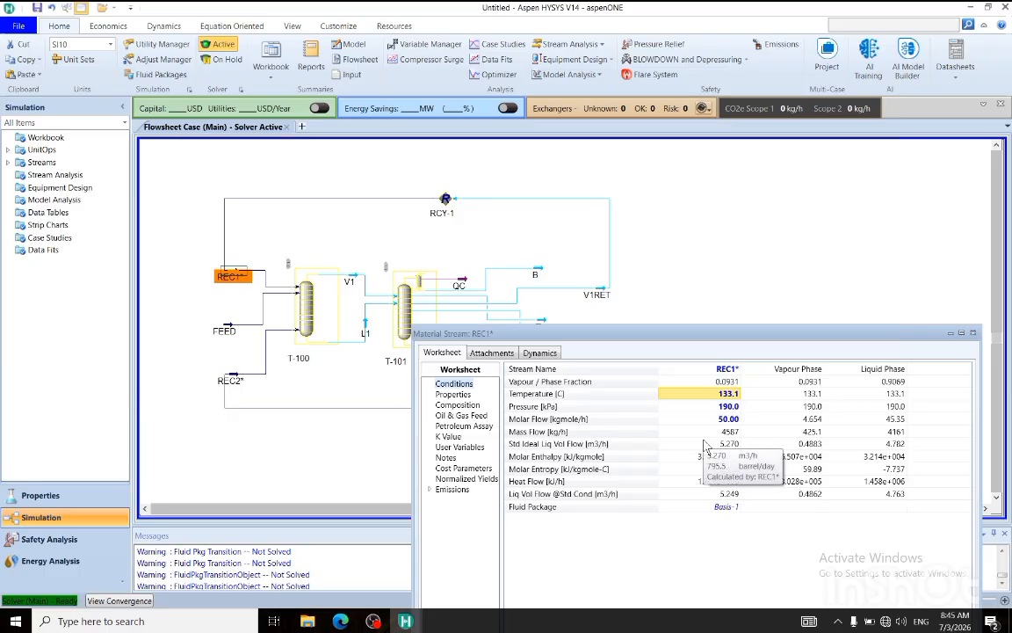
{"action": "type", "text": "120"}
{"action": "key", "text": "Return"}
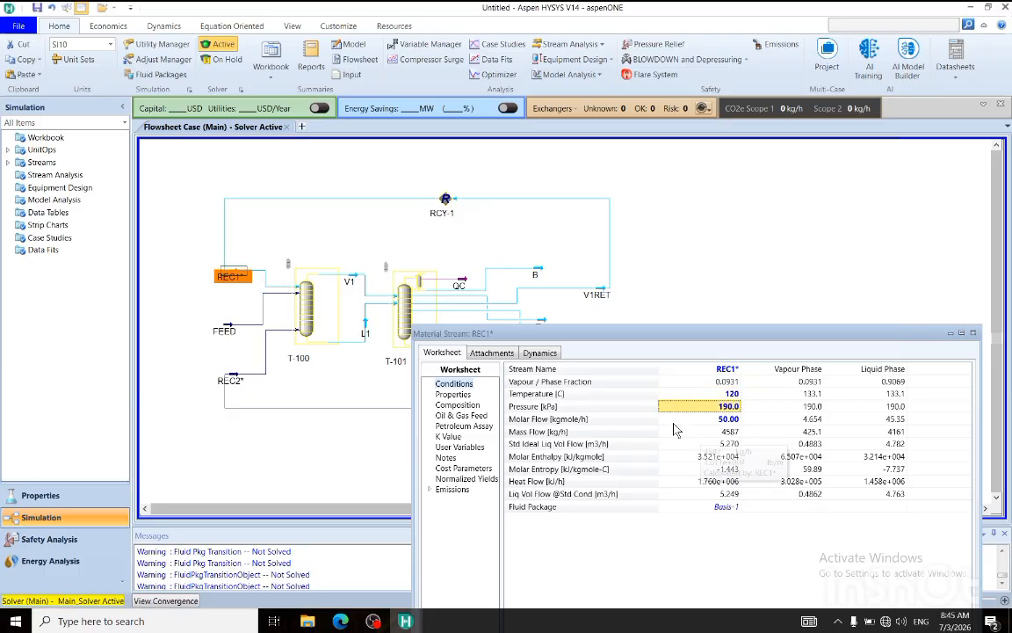
{"action": "left_click", "coordinate": [728, 394]}
{"action": "type", "text": "130"}
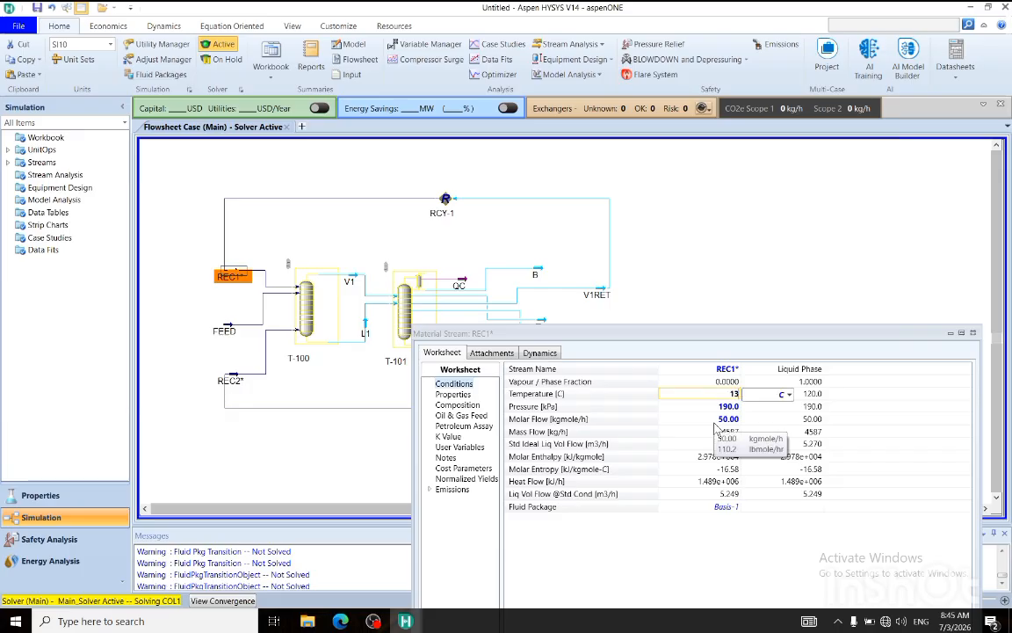
{"action": "key", "text": "Return"}
{"action": "left_click", "coordinate": [973, 333]}
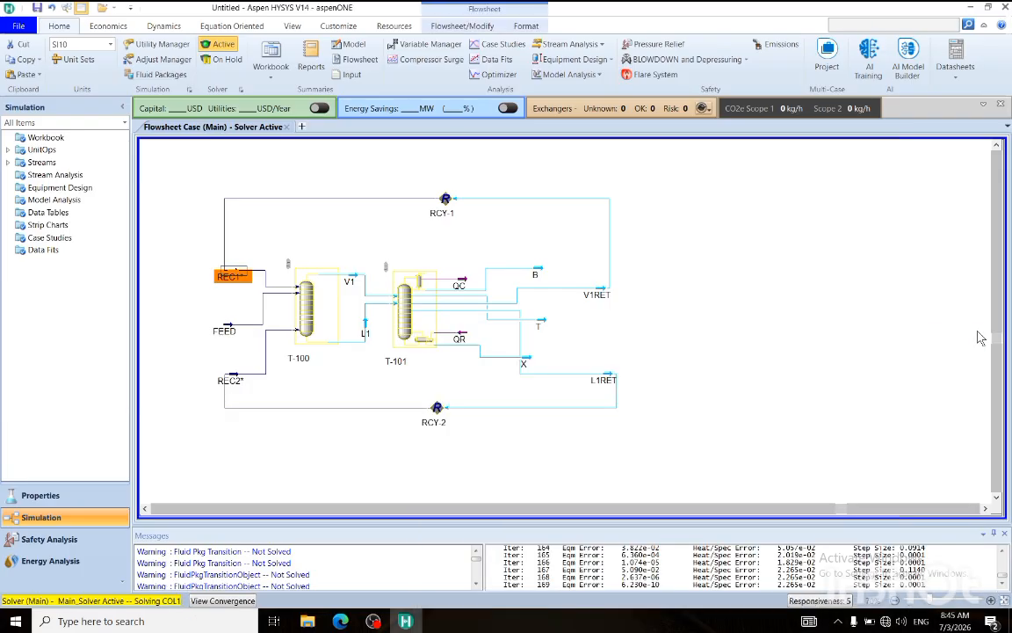
Set the temperature of stream REC2 to 160 °C and close its property window.
{"action": "double_click", "coordinate": [231, 380]}
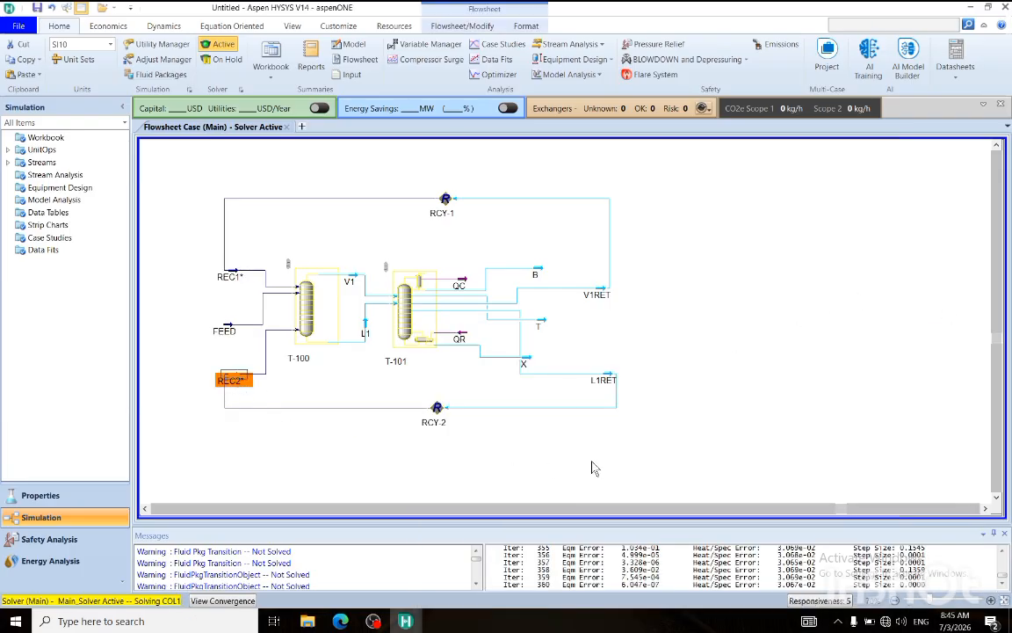
{"action": "left_click", "coordinate": [830, 476]}
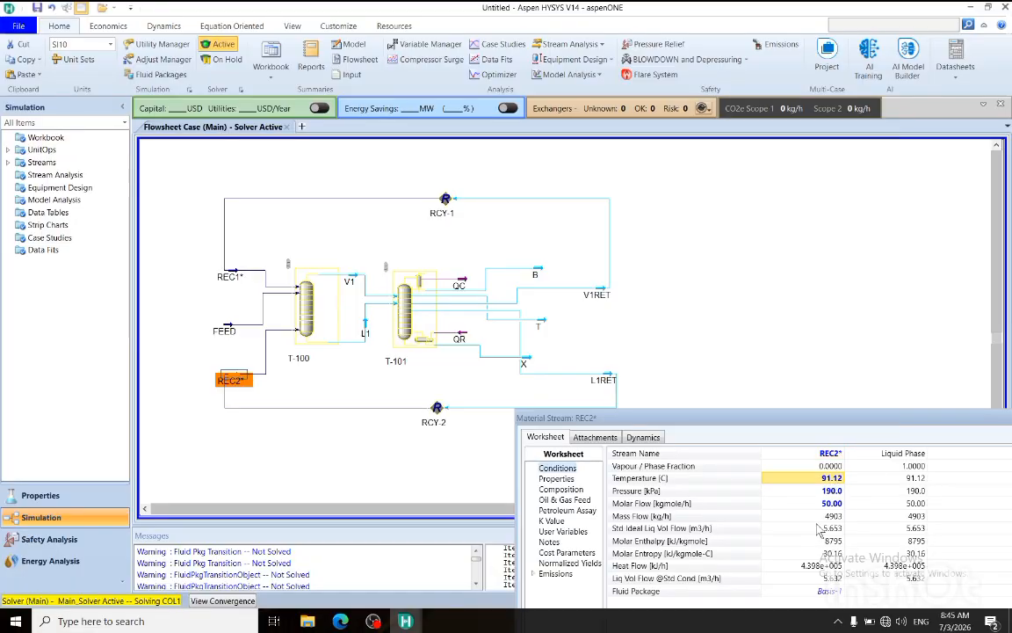
{"action": "type", "text": "160"}
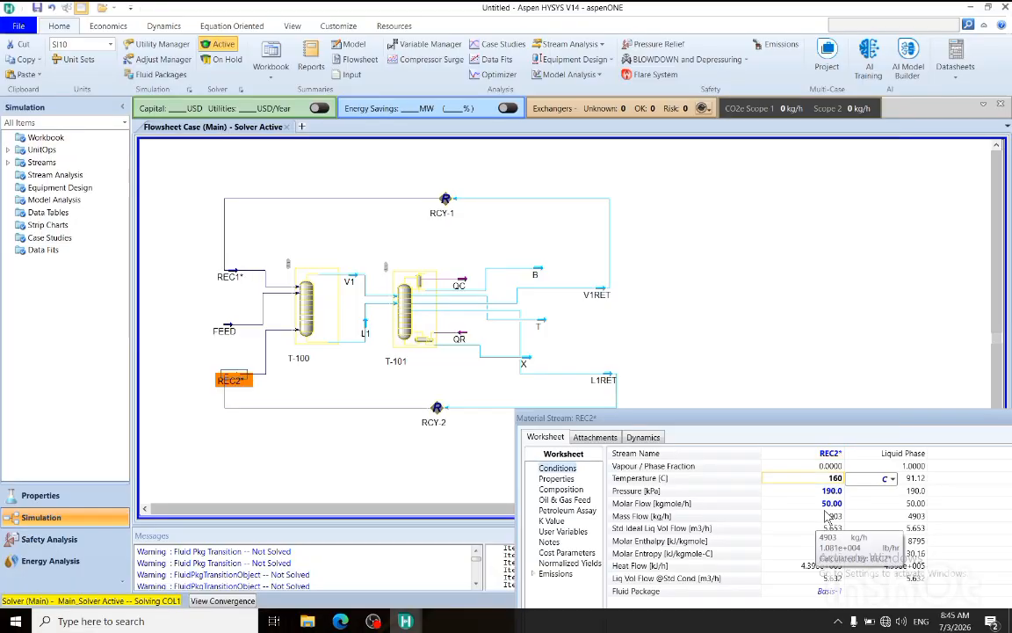
{"action": "key", "text": "Return"}
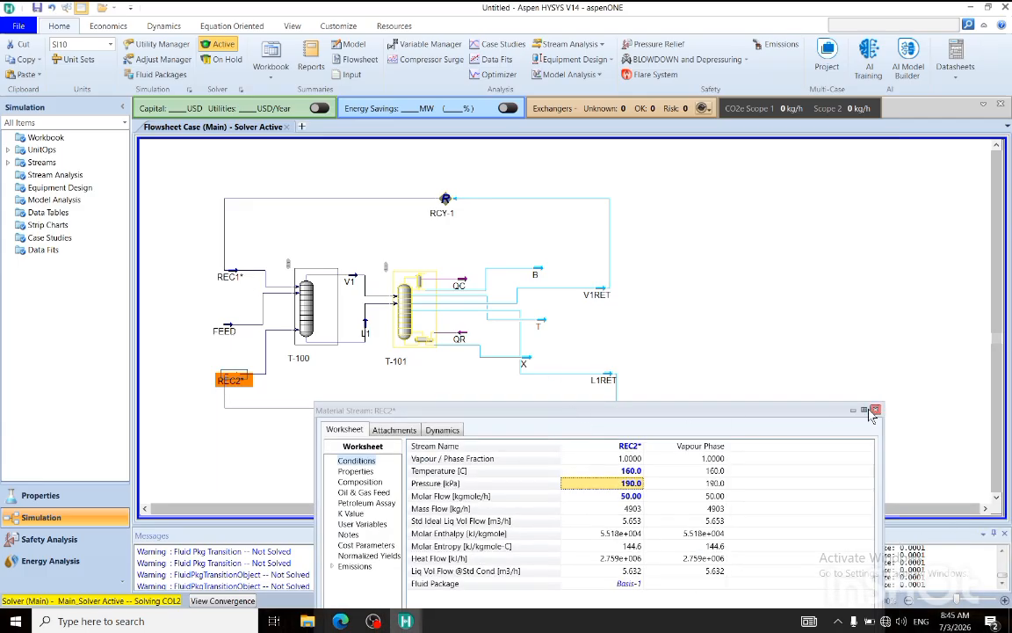
{"action": "left_click", "coordinate": [697, 387]}
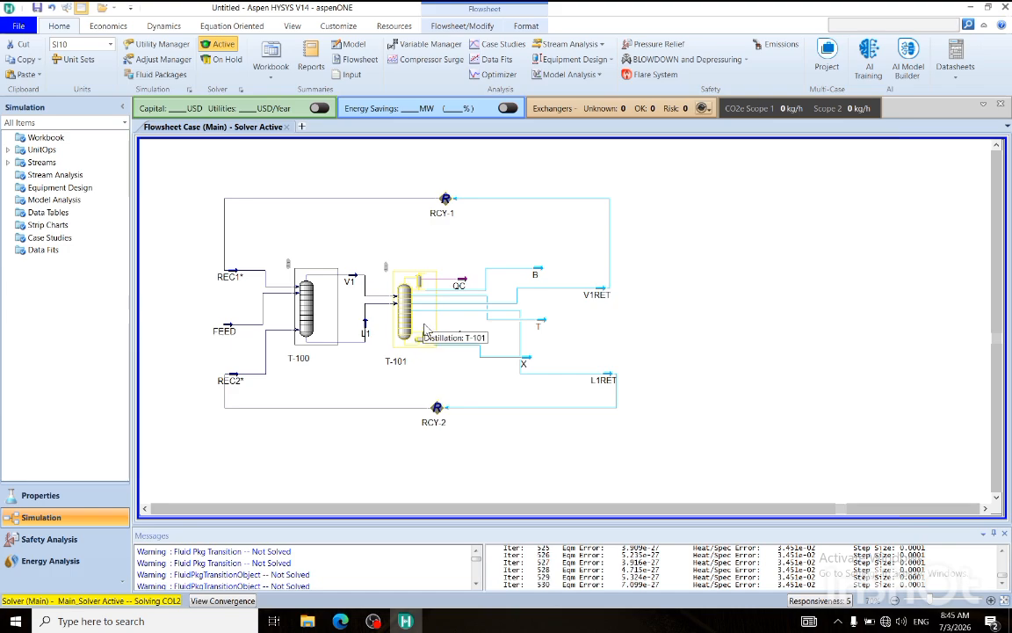
Change the solving method of column T-101 to Modified HYSIM Inside-Out.
{"action": "left_click", "coordinate": [403, 308]}
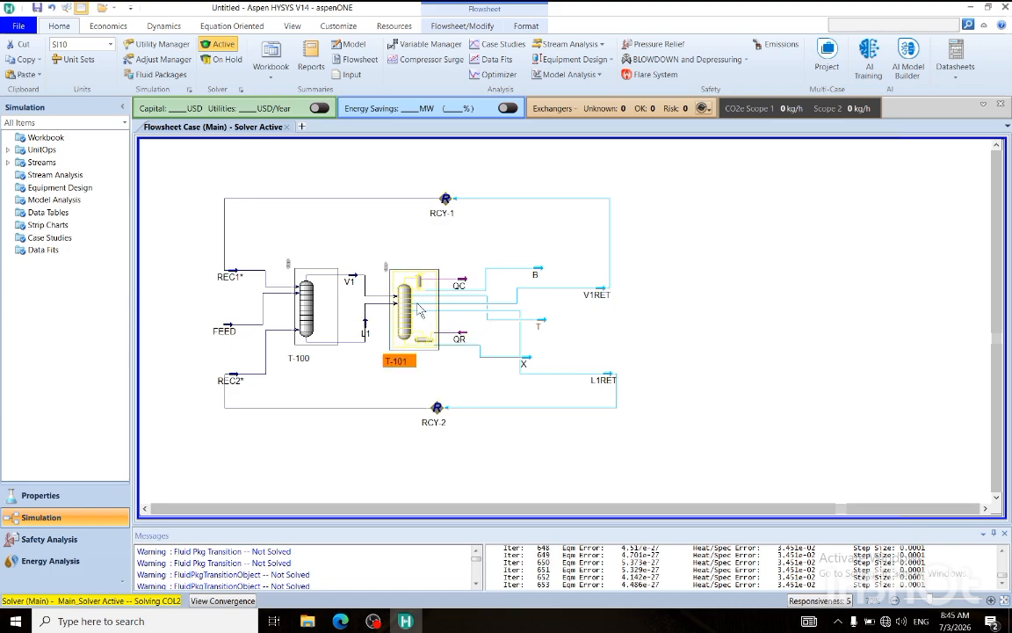
{"action": "left_click_drag", "start_coordinate": [453, 313], "coordinate": [305, 112]}
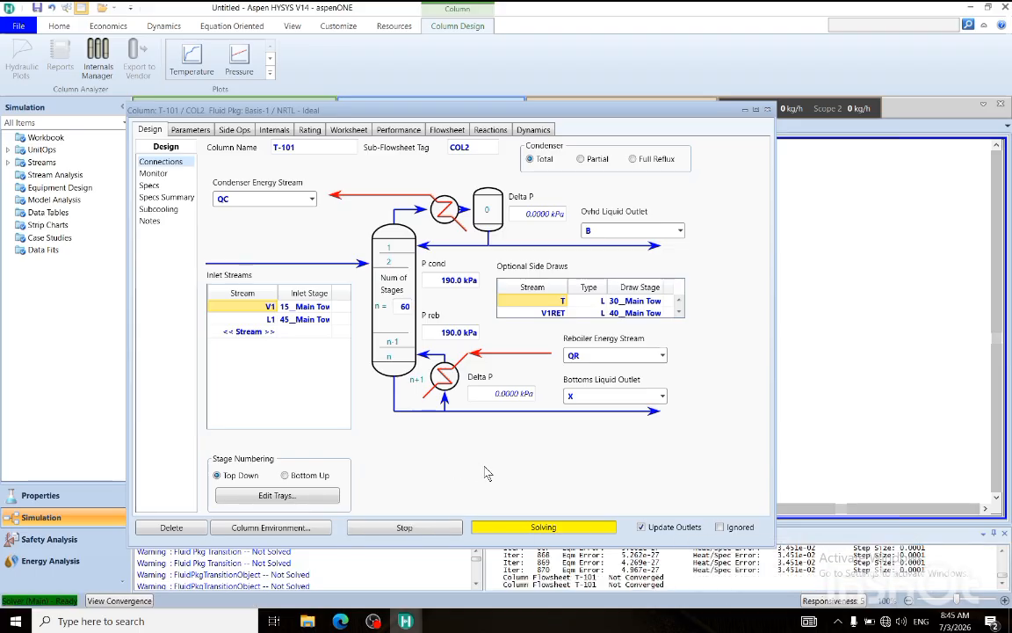
{"action": "left_click", "coordinate": [188, 130]}
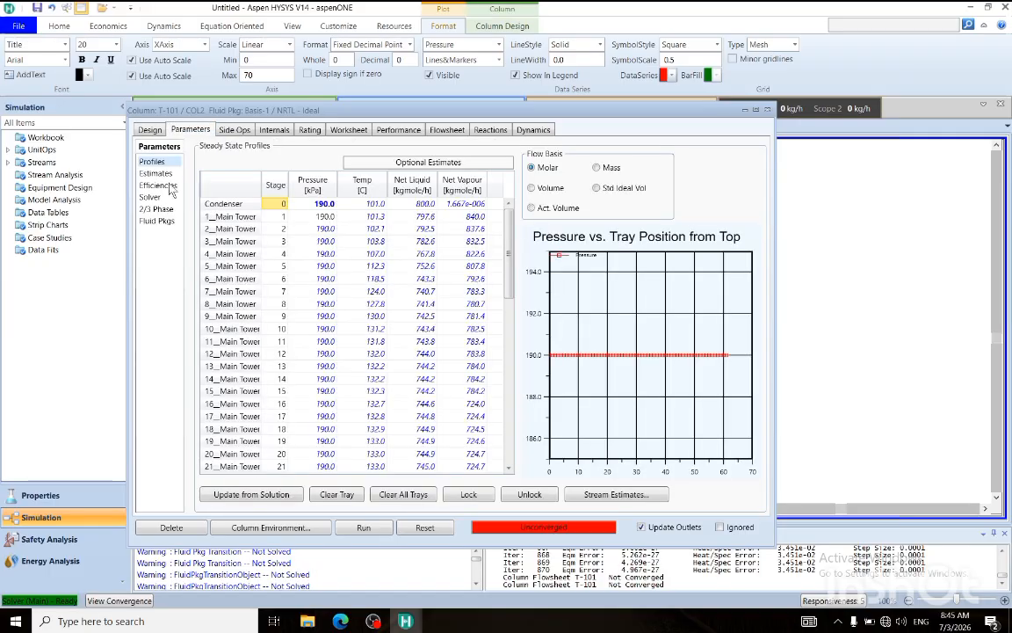
{"action": "left_click", "coordinate": [150, 197]}
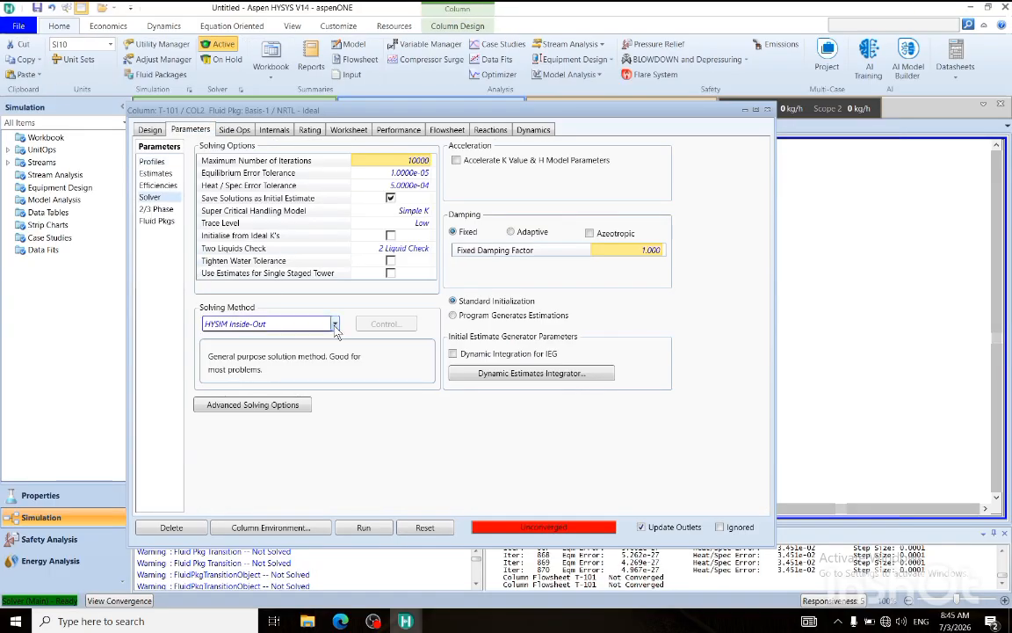
{"action": "left_click", "coordinate": [299, 323]}
{"action": "left_click", "coordinate": [299, 356]}
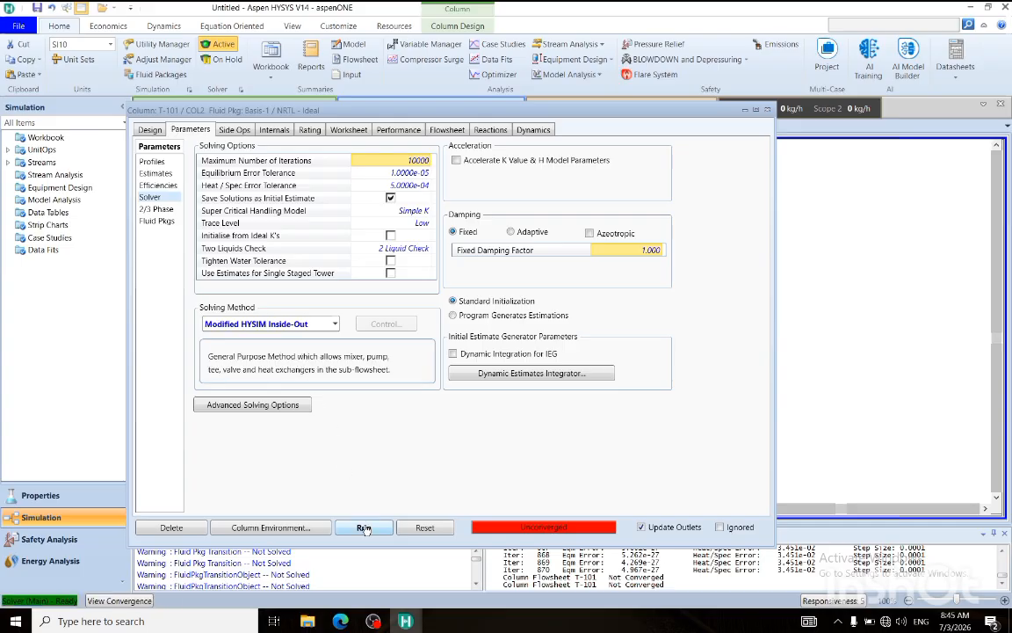
Set the boilup ratio specification of column T-101 to 16 and run the column.
{"action": "left_click", "coordinate": [148, 129]}
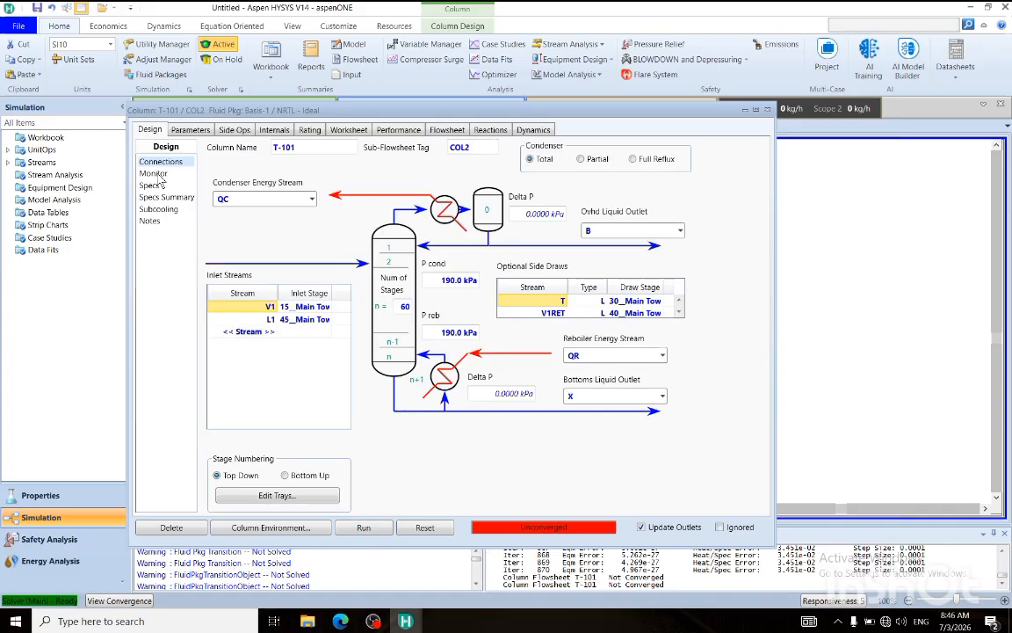
{"action": "left_click", "coordinate": [153, 173]}
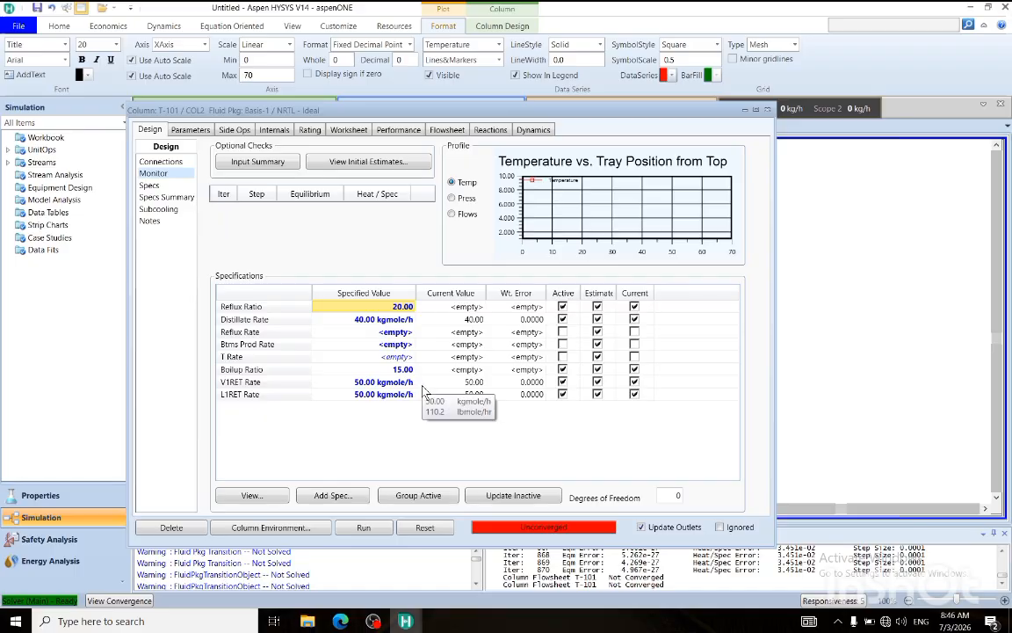
{"action": "left_click", "coordinate": [376, 321]}
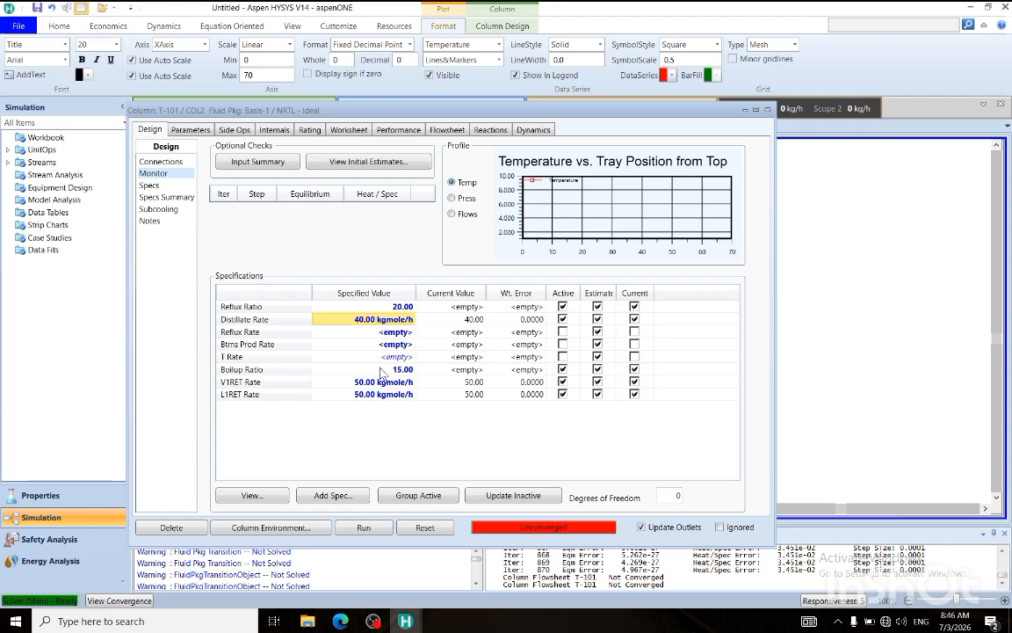
{"action": "left_click", "coordinate": [390, 395]}
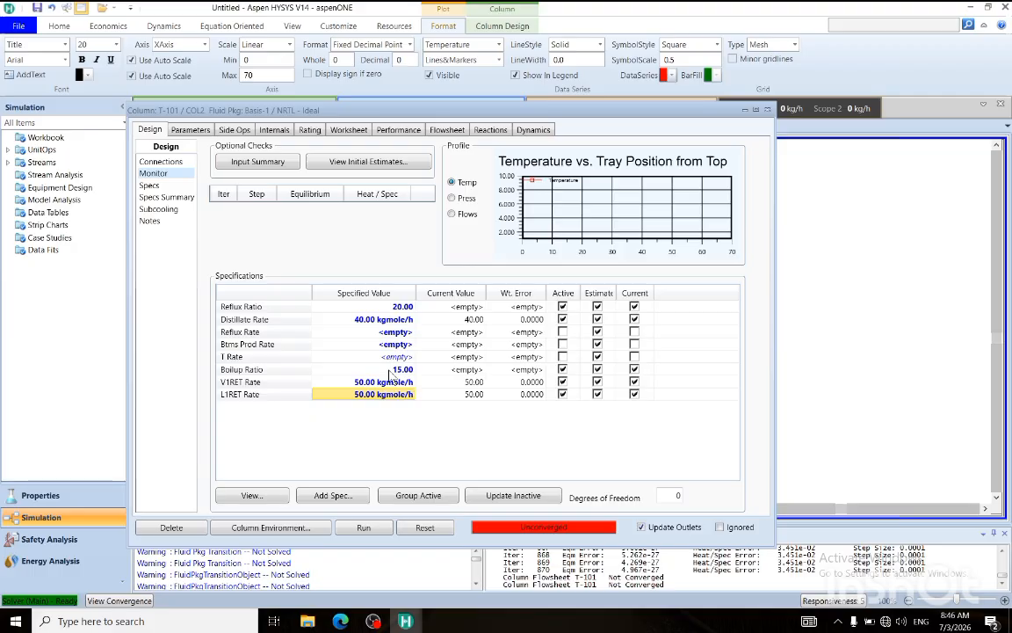
{"action": "left_click", "coordinate": [391, 370]}
{"action": "type", "text": "16"}
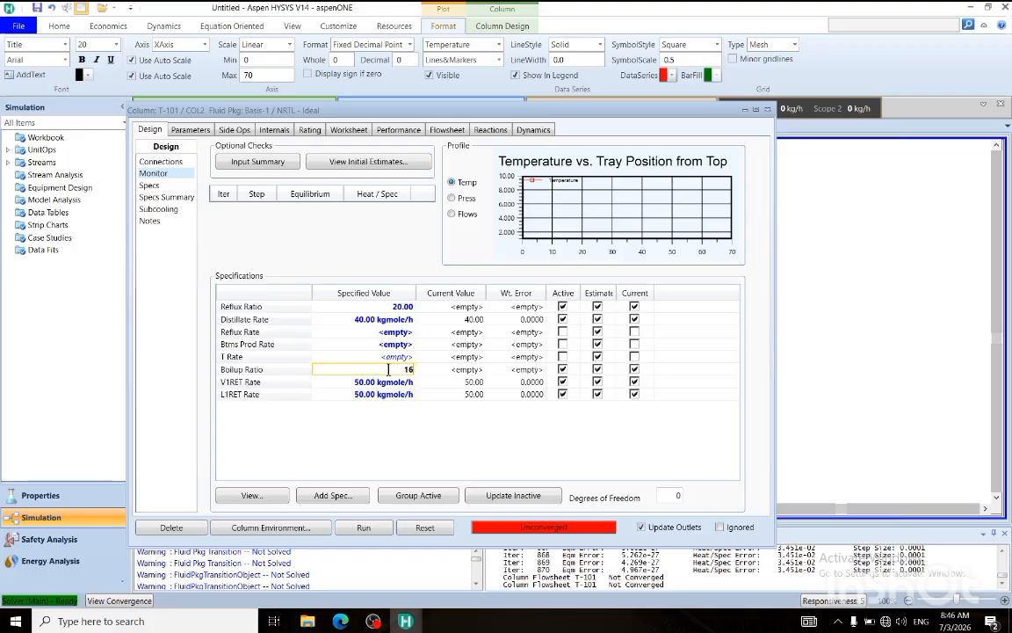
{"action": "left_click", "coordinate": [397, 382]}
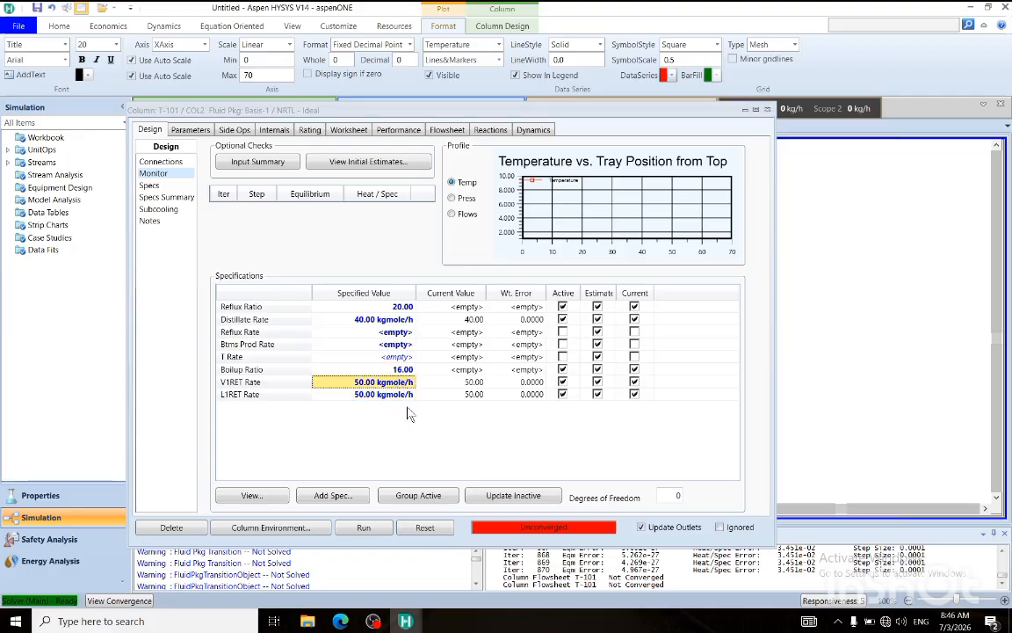
{"action": "left_click", "coordinate": [365, 527]}
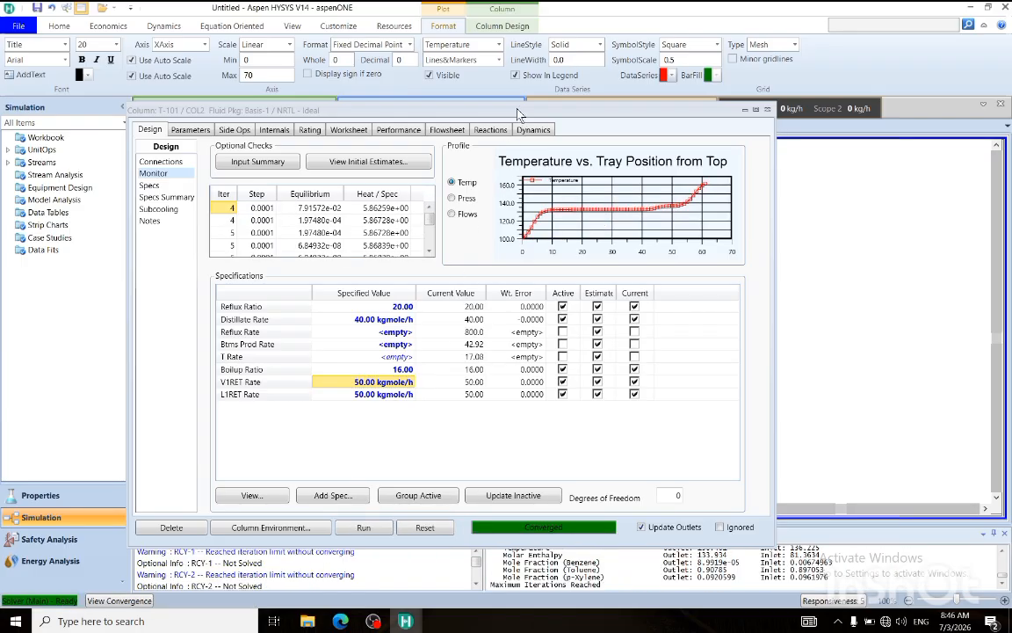
Close column T-101's property window and move product streams T, B and X closer to the column on the flowsheet.
{"action": "left_click_drag", "start_coordinate": [517, 109], "coordinate": [372, 392]}
{"action": "left_click", "coordinate": [623, 393]}
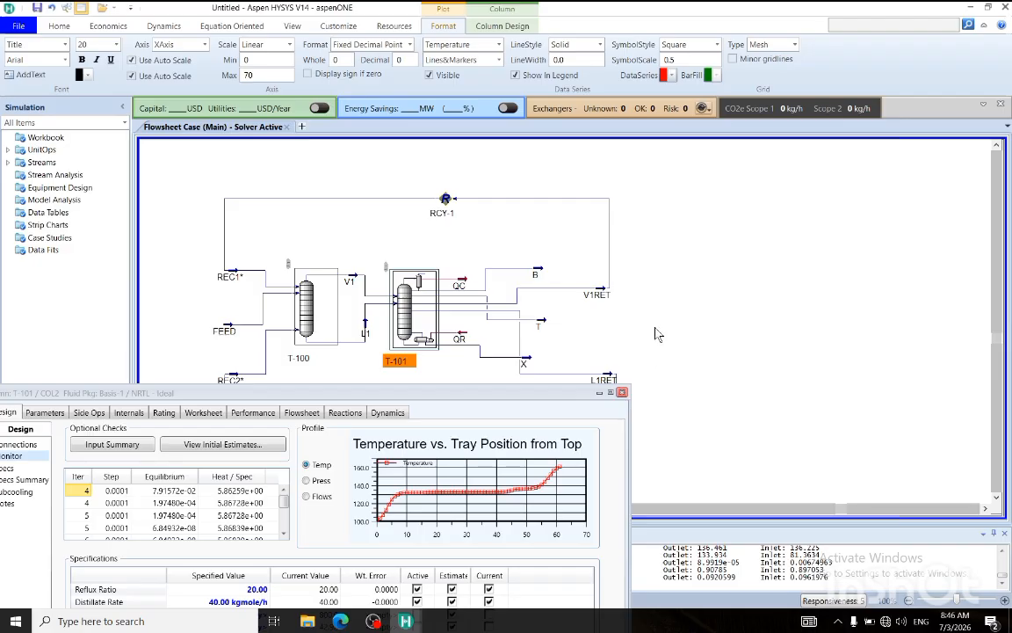
{"action": "left_click", "coordinate": [538, 322]}
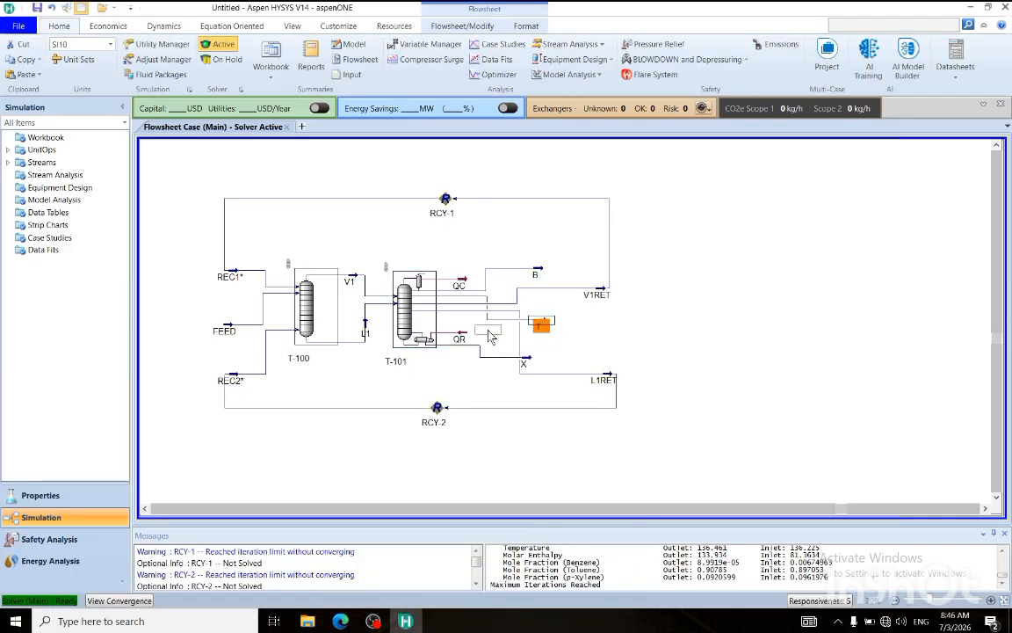
{"action": "left_click_drag", "start_coordinate": [538, 322], "coordinate": [487, 334]}
{"action": "left_click_drag", "start_coordinate": [544, 269], "coordinate": [518, 258]}
{"action": "left_click", "coordinate": [537, 239]}
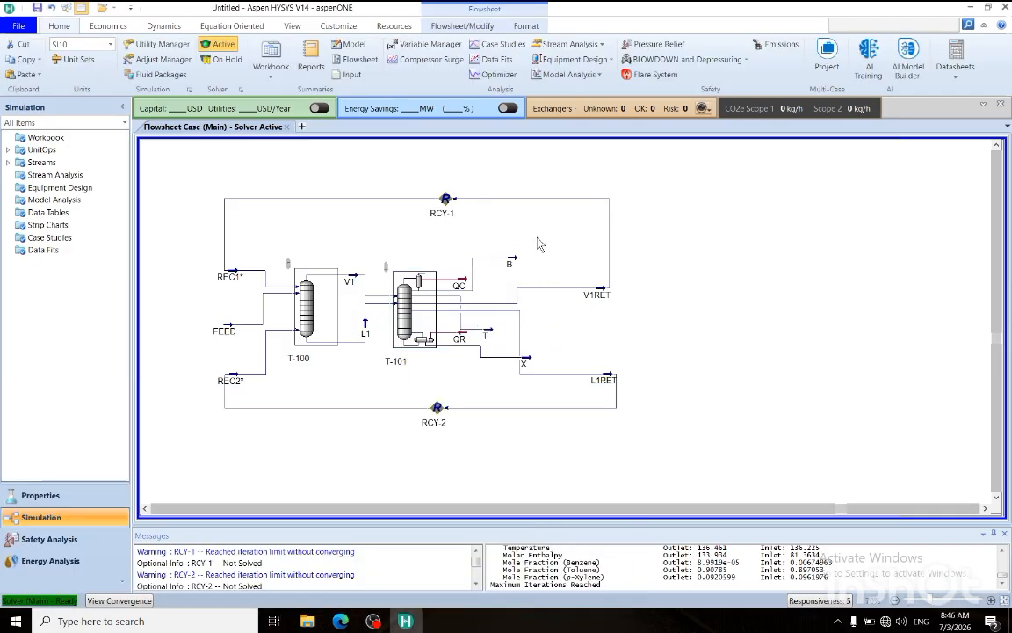
{"action": "left_click_drag", "start_coordinate": [531, 361], "coordinate": [479, 366]}
{"action": "left_click", "coordinate": [557, 364]}
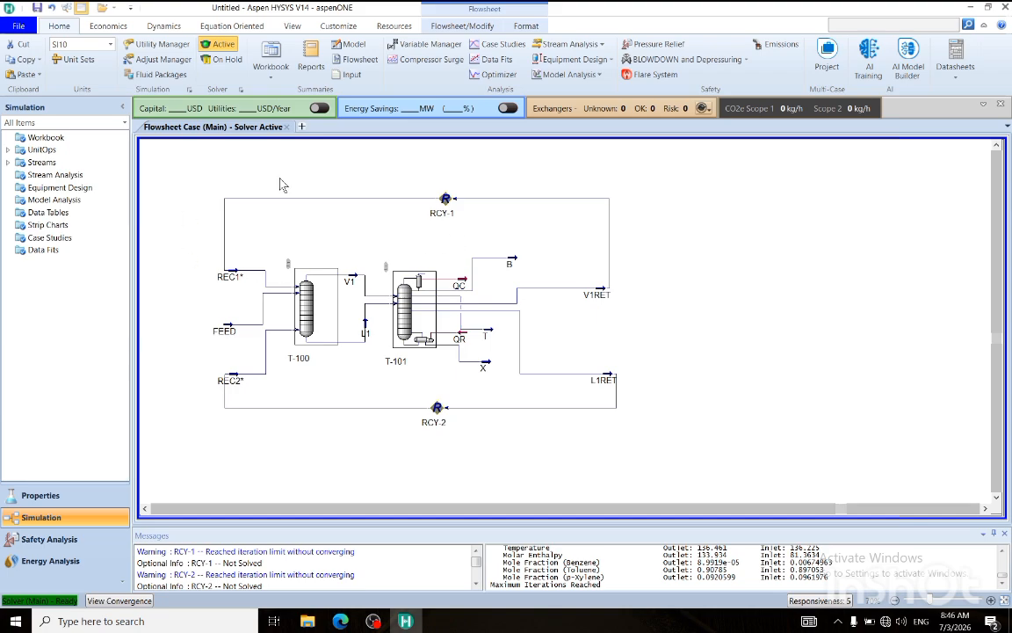
Add a spreadsheet operation to the flowsheet above RCY-1 and close the model palette.
{"action": "left_click", "coordinate": [429, 26]}
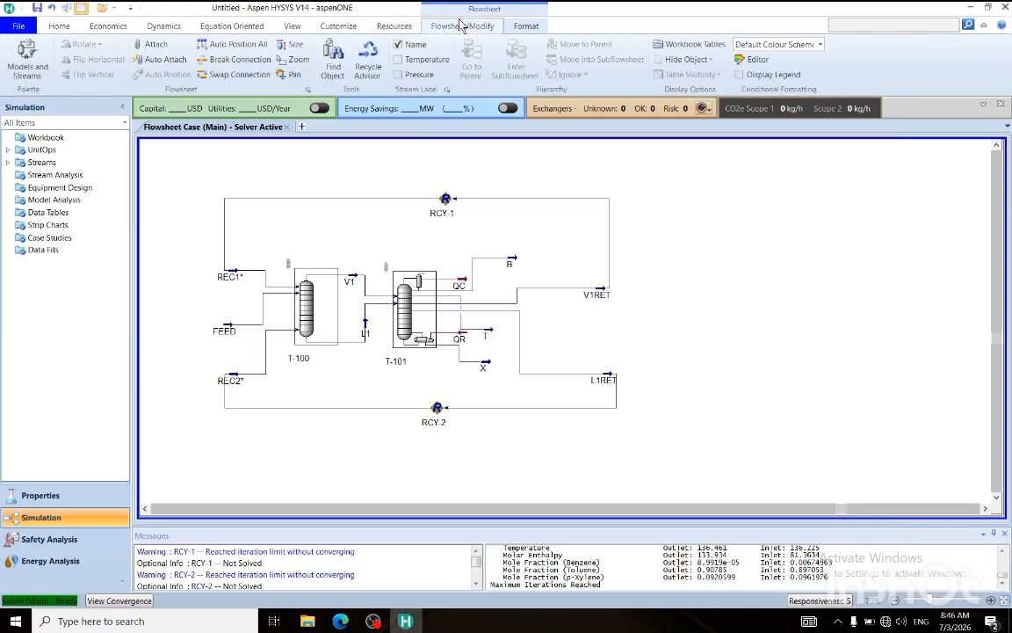
{"action": "left_click", "coordinate": [26, 58]}
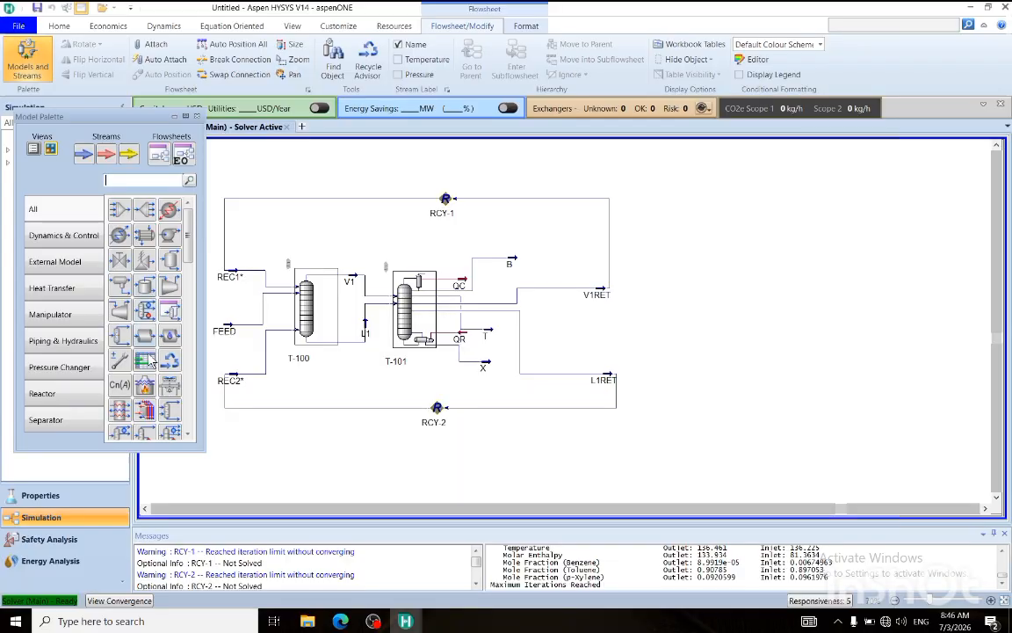
{"action": "left_click_drag", "start_coordinate": [145, 361], "coordinate": [406, 169]}
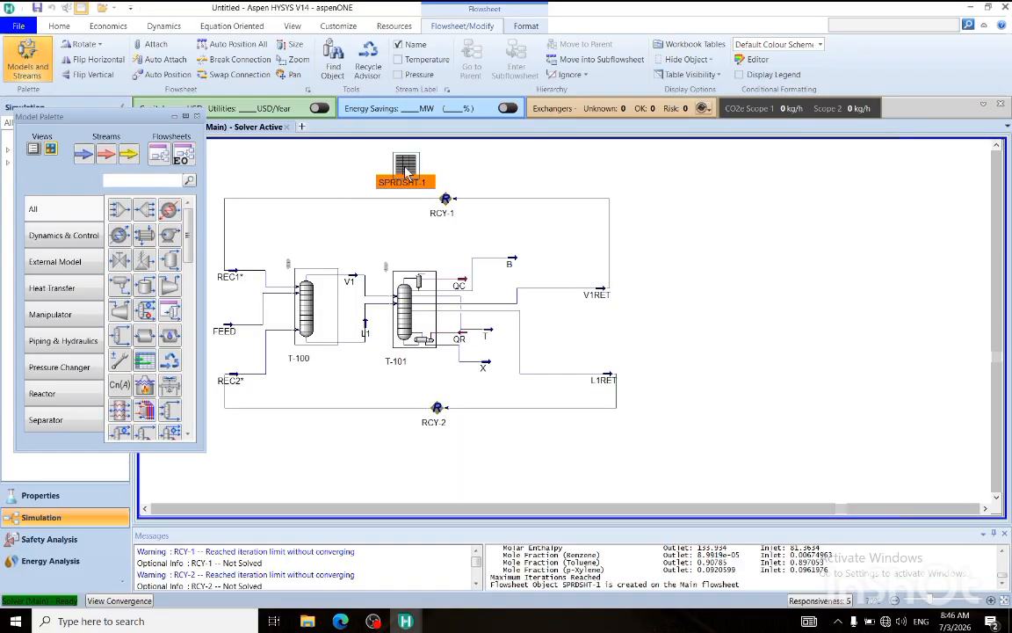
{"action": "left_click", "coordinate": [196, 116]}
{"action": "left_click", "coordinate": [261, 152]}
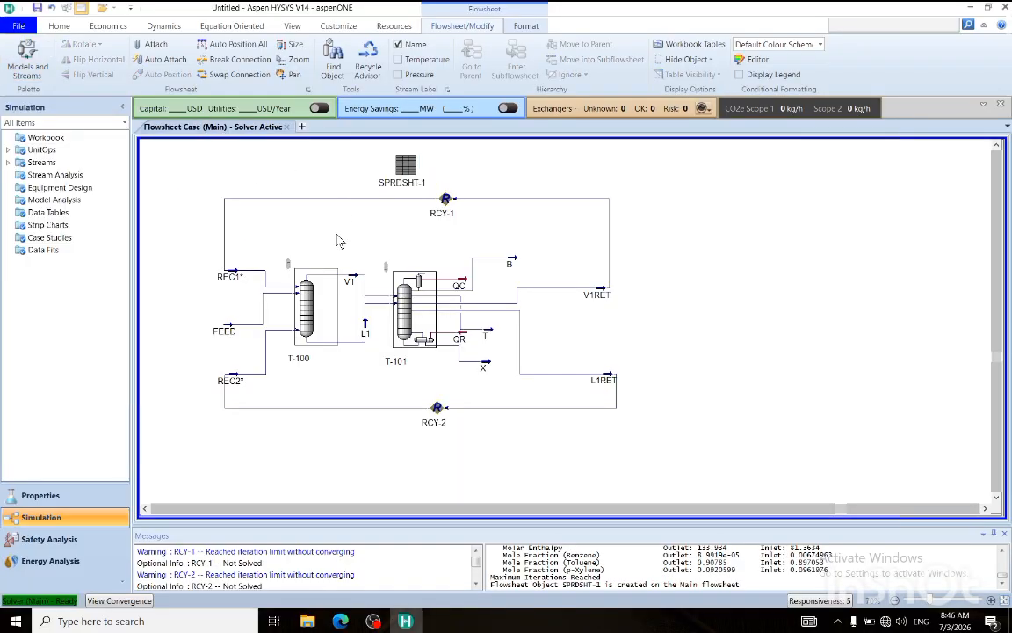
Move stream B outward beyond V1RET and show its property table on the flowsheet.
{"action": "mouse_move", "coordinate": [517, 264]}
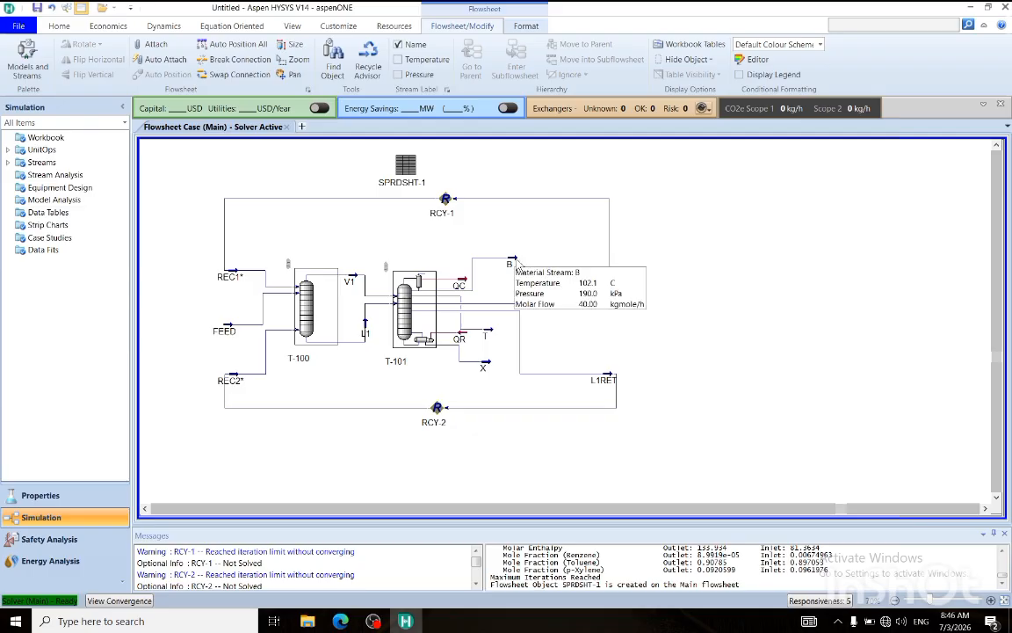
{"action": "left_click_drag", "start_coordinate": [516, 264], "coordinate": [662, 246]}
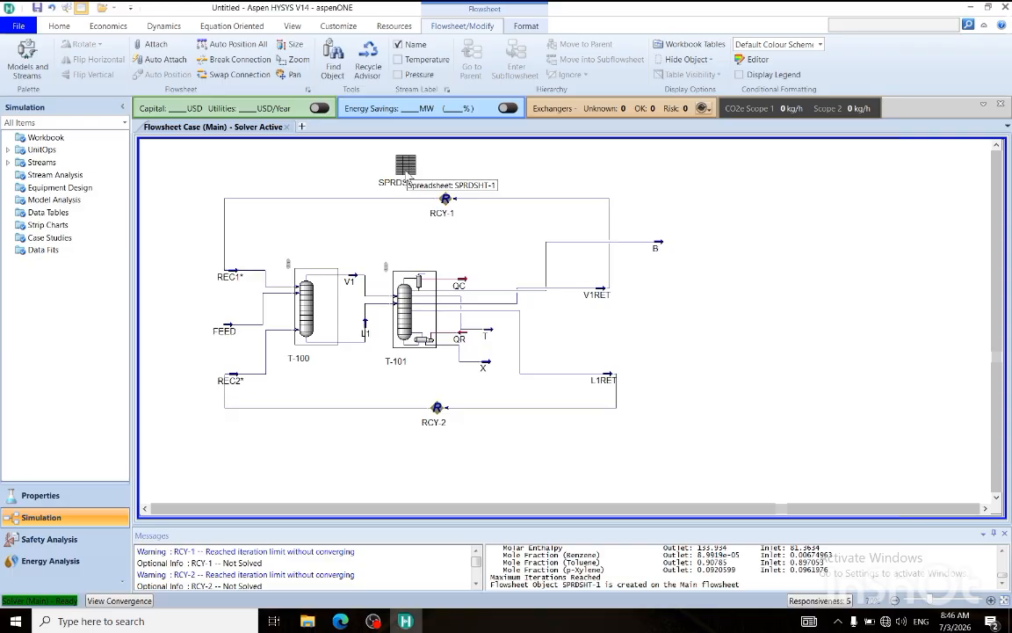
{"action": "mouse_move", "coordinate": [657, 253]}
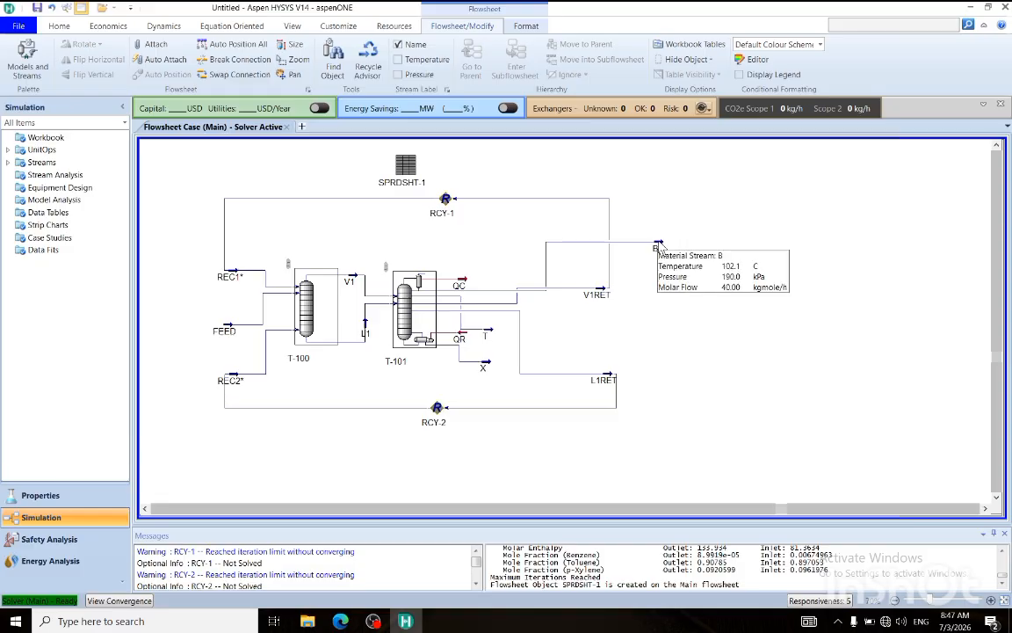
{"action": "left_click", "coordinate": [658, 246]}
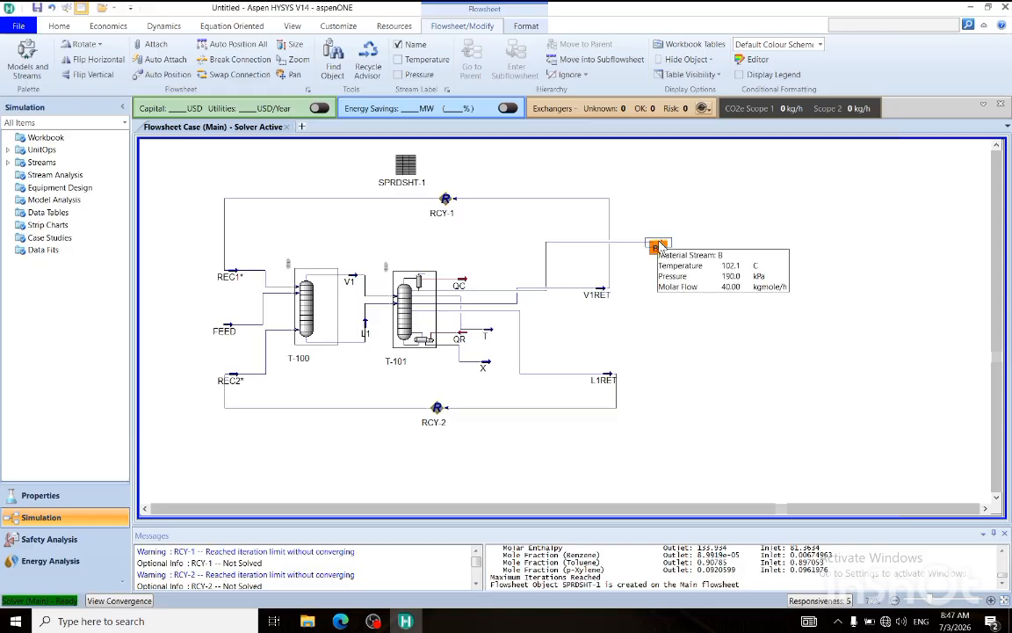
{"action": "right_click", "coordinate": [668, 245]}
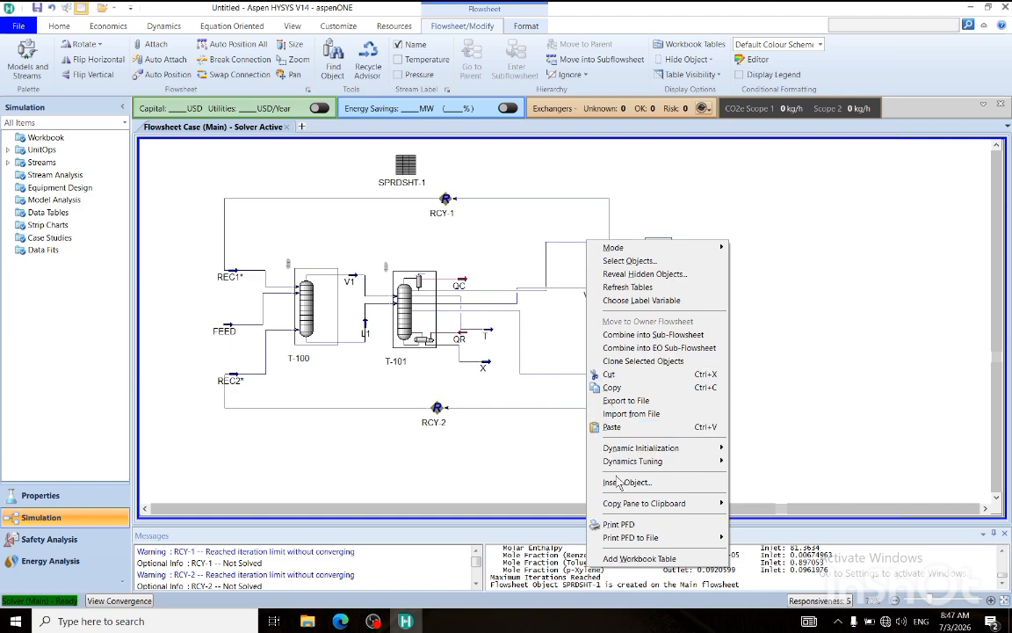
{"action": "left_click", "coordinate": [759, 314]}
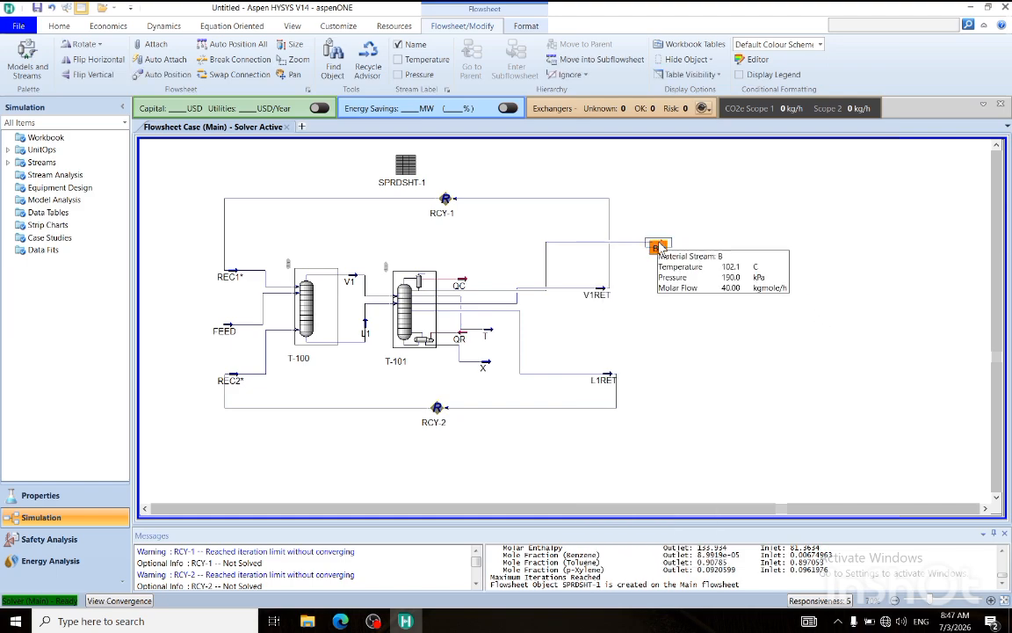
{"action": "right_click", "coordinate": [661, 248]}
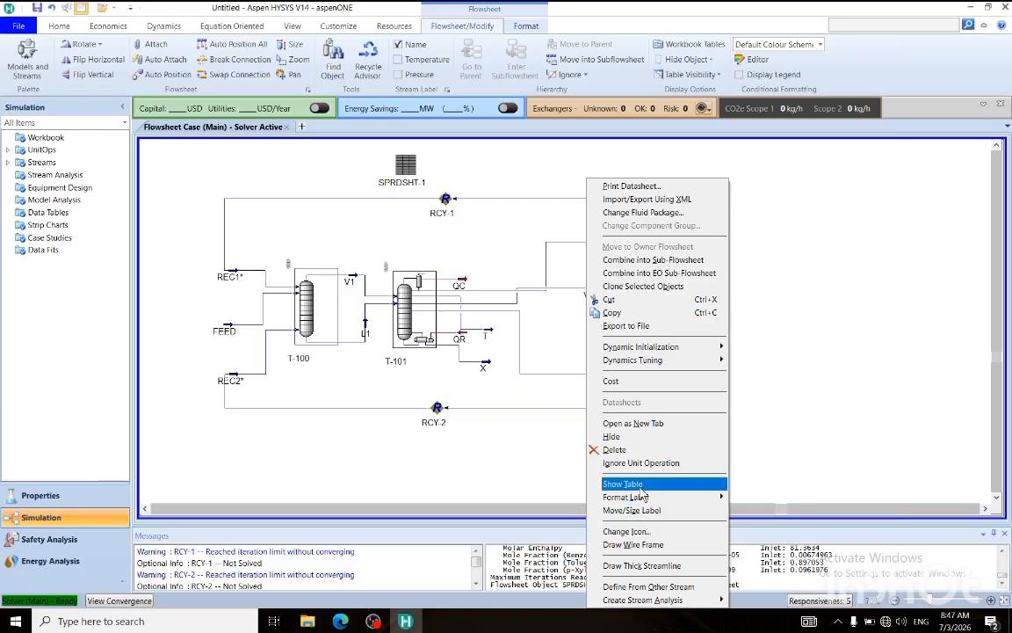
{"action": "left_click", "coordinate": [626, 483]}
Remove the temperature, pressure and molar flow variables from stream B's flowsheet table.
{"action": "double_click", "coordinate": [646, 244]}
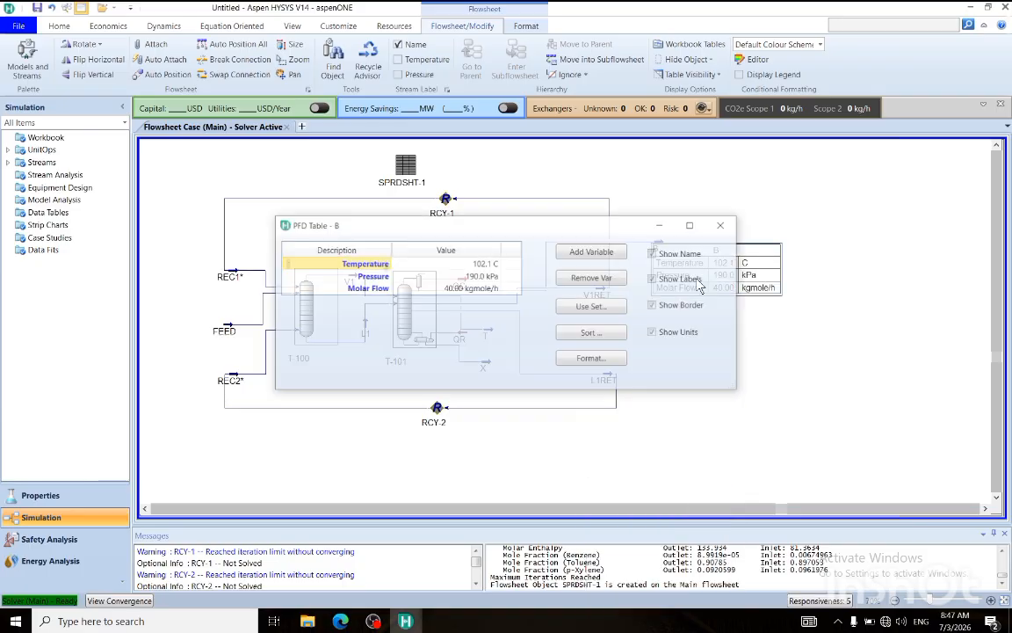
{"action": "left_click", "coordinate": [596, 279]}
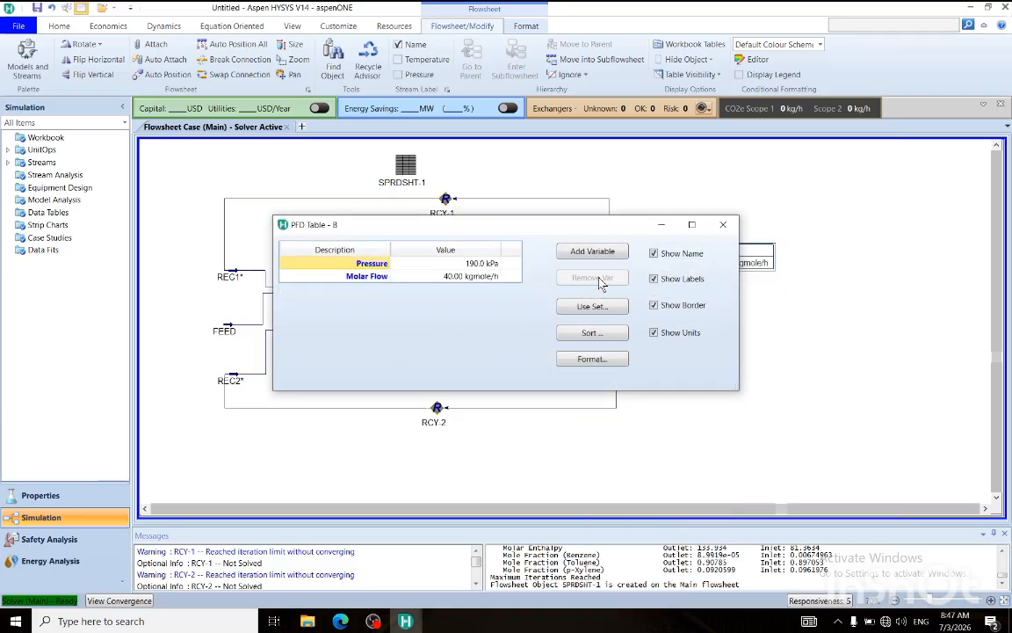
{"action": "left_click", "coordinate": [595, 280]}
{"action": "left_click", "coordinate": [594, 279]}
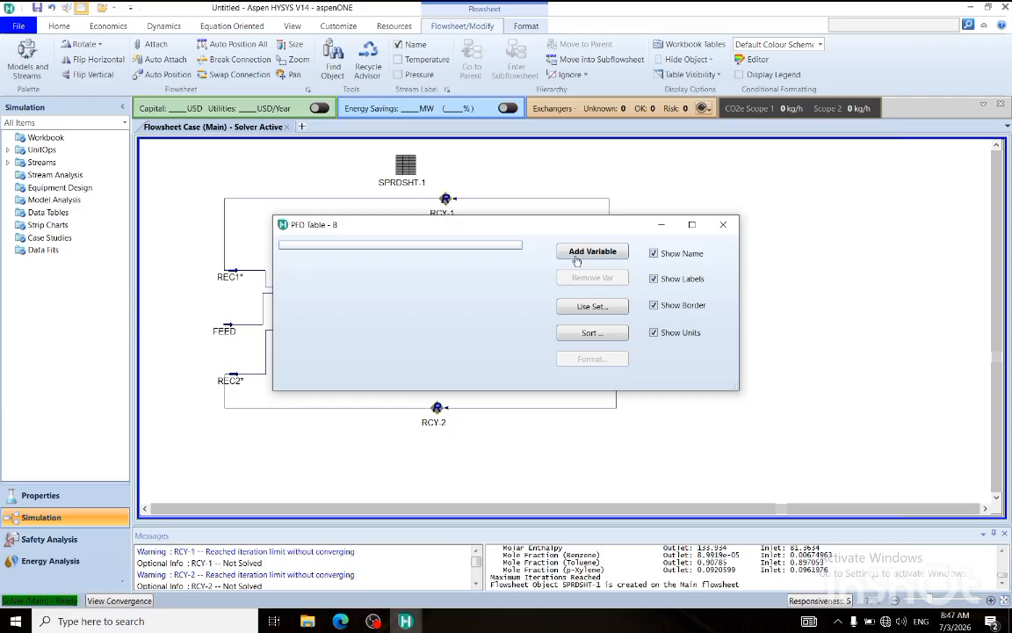
Add the Master Comp Mole Frac variable for Benzene to stream B's table and close the table settings.
{"action": "left_click", "coordinate": [584, 253]}
{"action": "scroll", "coordinate": [482, 306], "scroll_direction": "down", "scroll_amount": 20}
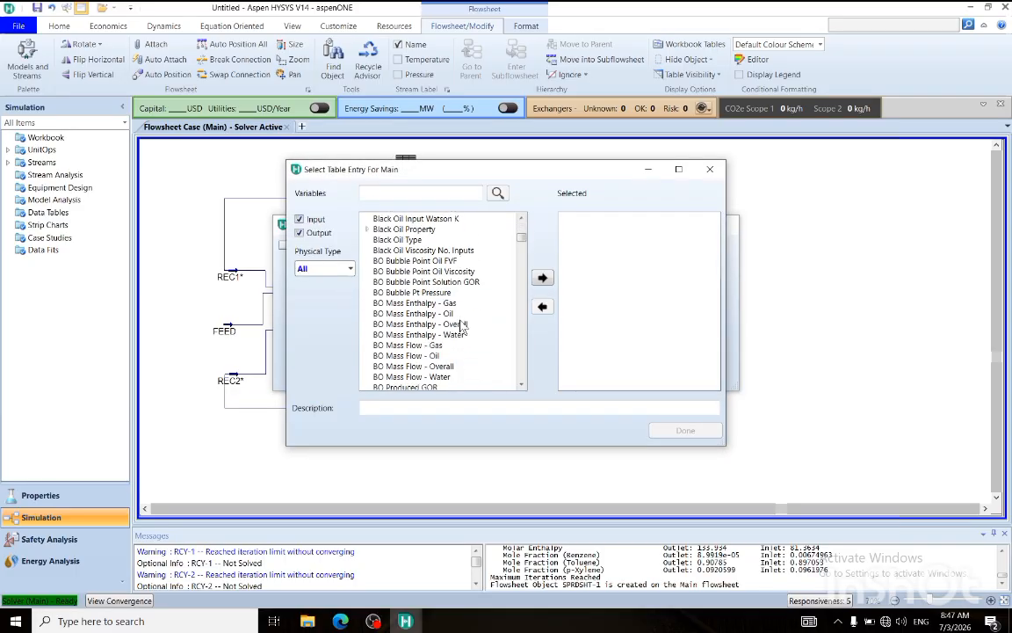
{"action": "scroll", "coordinate": [400, 332], "scroll_direction": "down", "scroll_amount": 10}
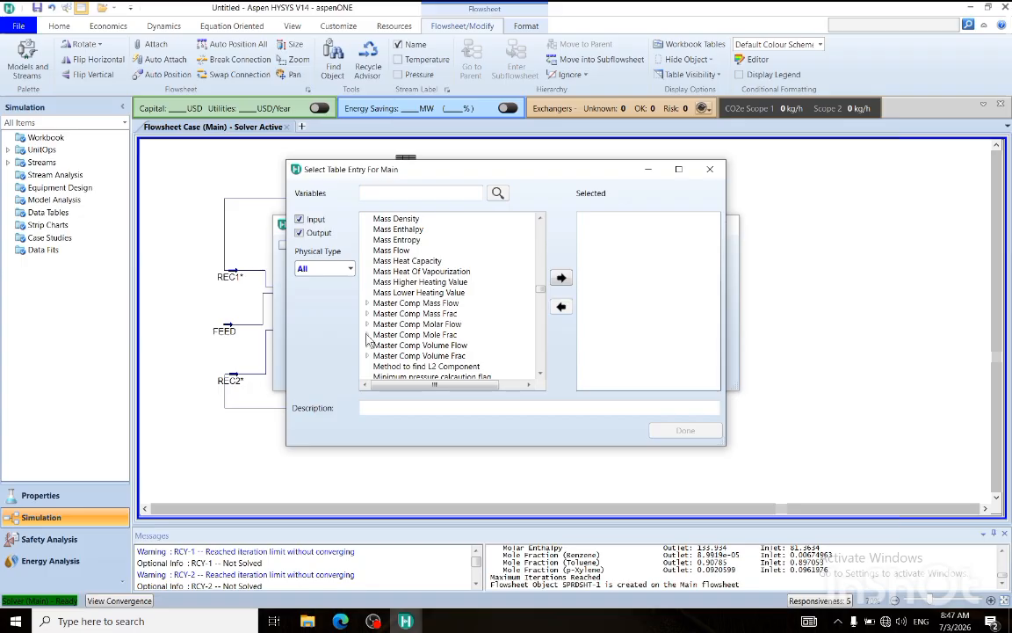
{"action": "left_click", "coordinate": [368, 335]}
{"action": "left_click", "coordinate": [400, 345]}
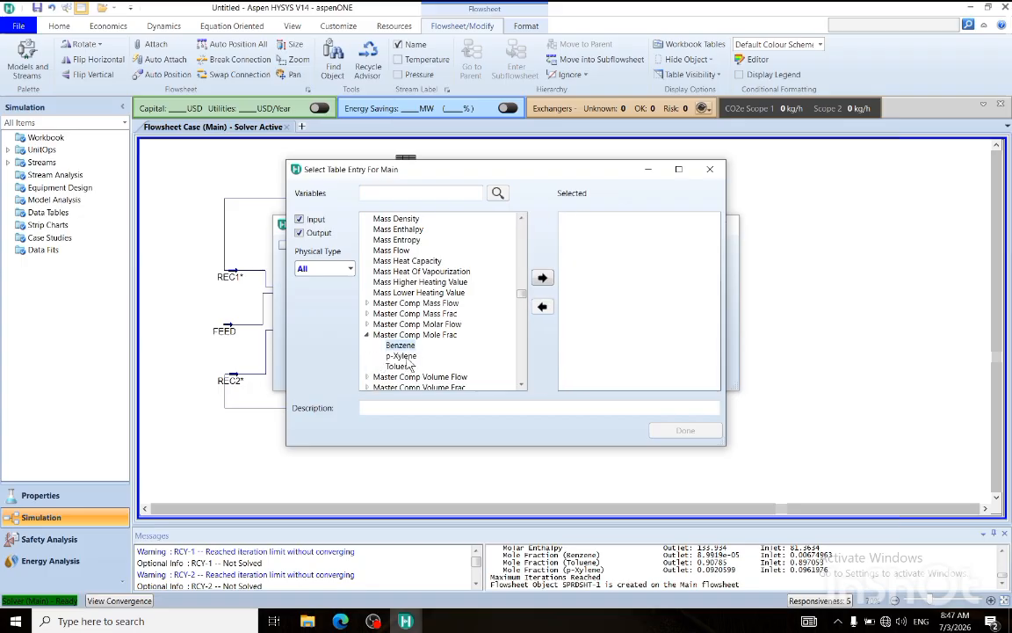
{"action": "left_click", "coordinate": [542, 278]}
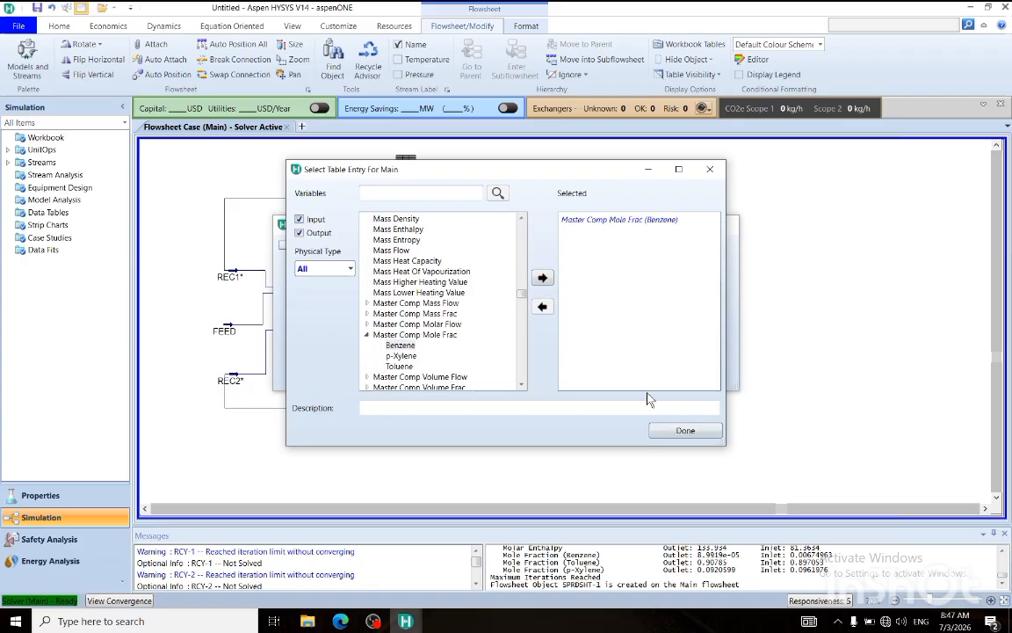
{"action": "left_click", "coordinate": [686, 431]}
{"action": "left_click", "coordinate": [723, 222]}
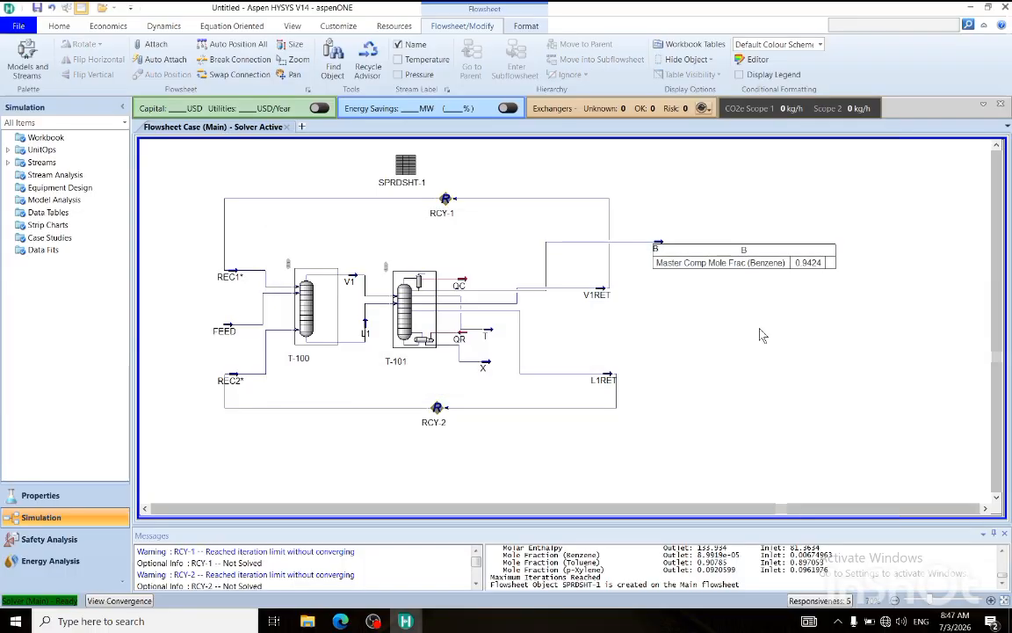
Place stream B's table clear of its arrow and move streams T and X outward beyond L1RET.
{"action": "left_click_drag", "start_coordinate": [754, 264], "coordinate": [775, 236]}
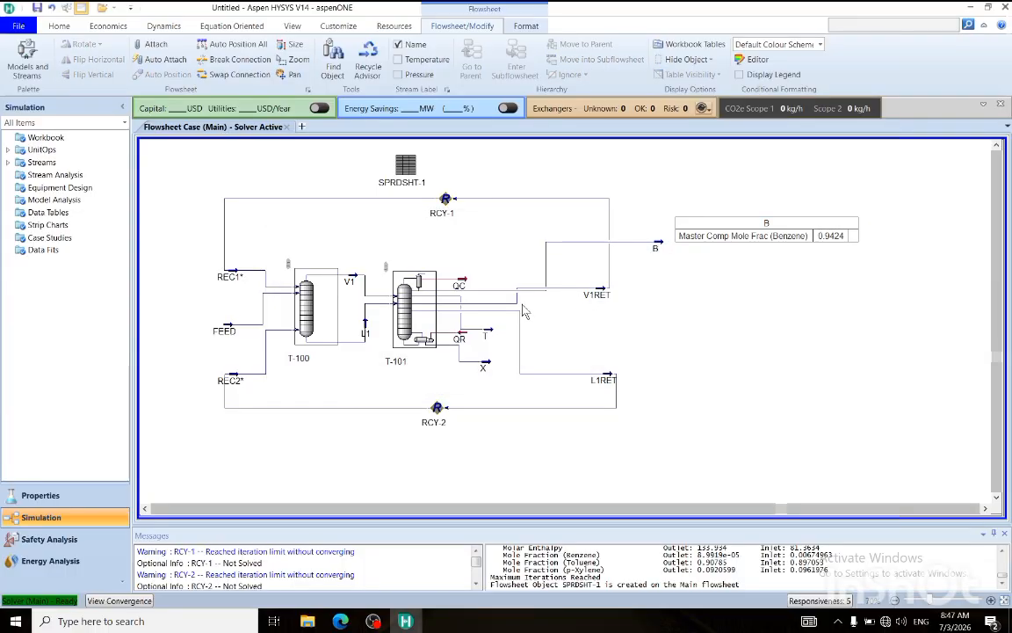
{"action": "left_click_drag", "start_coordinate": [484, 334], "coordinate": [654, 333]}
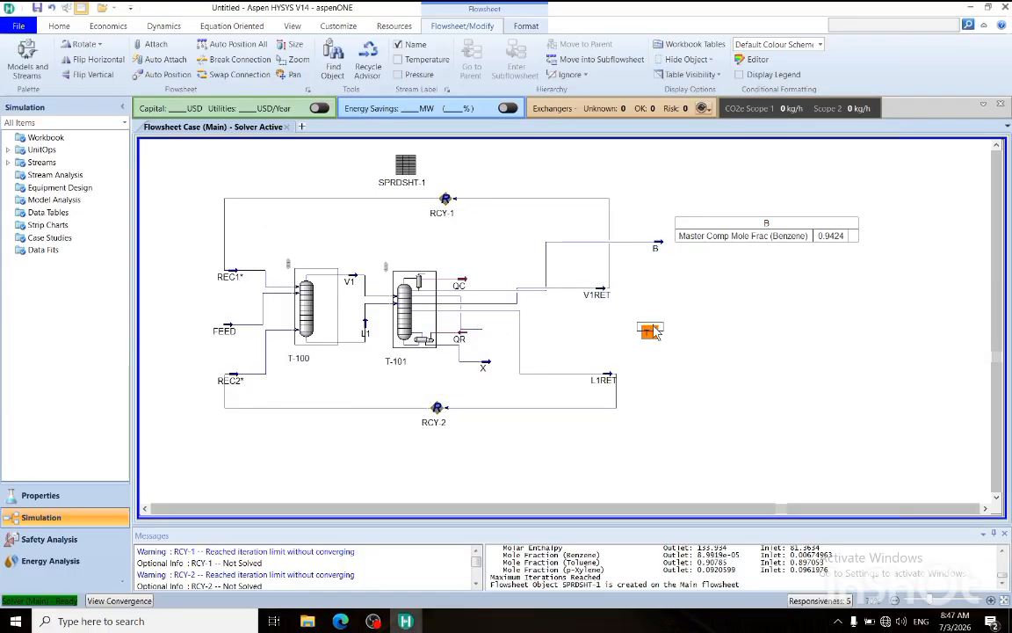
{"action": "left_click_drag", "start_coordinate": [485, 365], "coordinate": [652, 381]}
{"action": "left_click", "coordinate": [651, 332]}
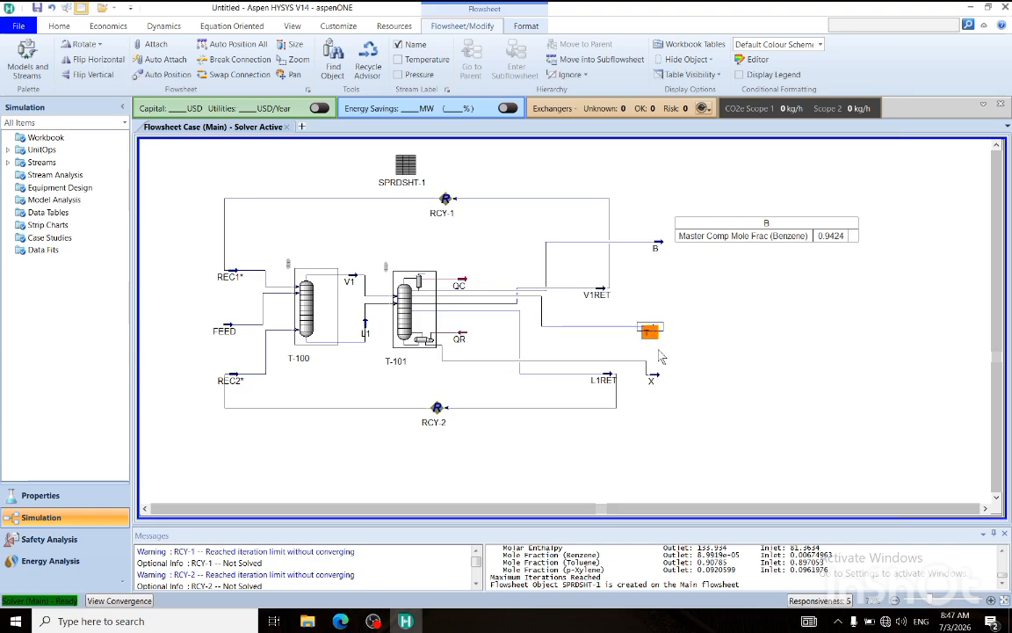
{"action": "left_click", "coordinate": [727, 356]}
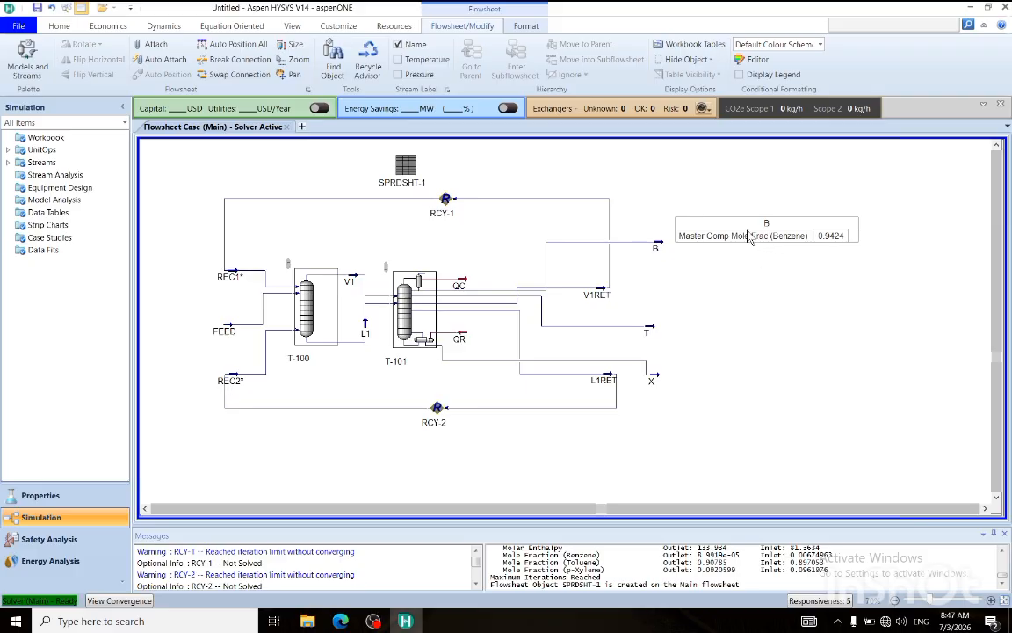
{"action": "left_click_drag", "start_coordinate": [750, 237], "coordinate": [776, 209]}
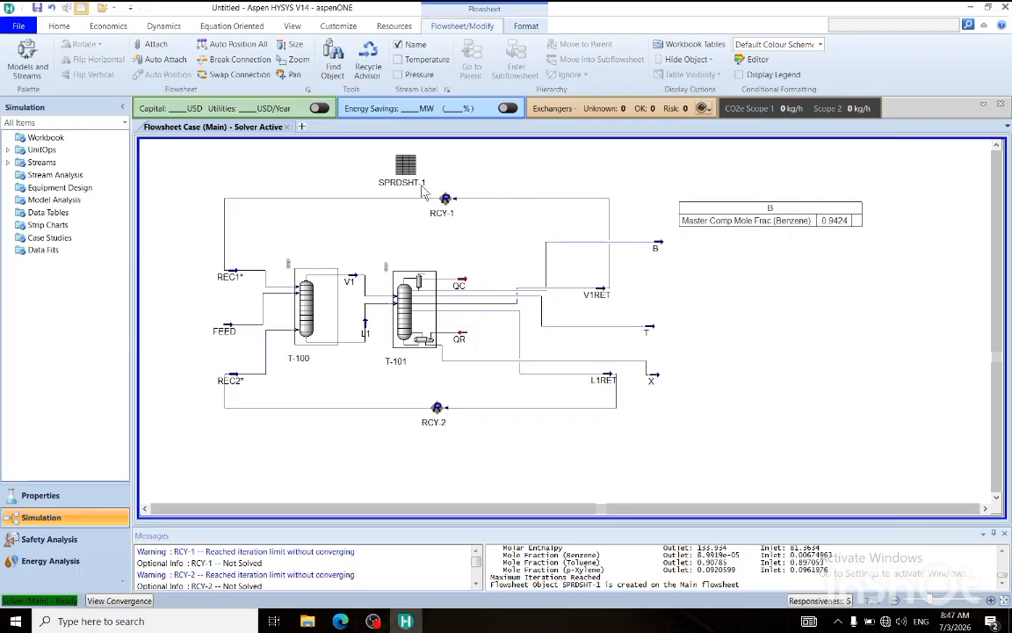
Open column T-101's specification monitor and, alongside it, the cell grid of spreadsheet SPRDSHT-1.
{"action": "double_click", "coordinate": [406, 309]}
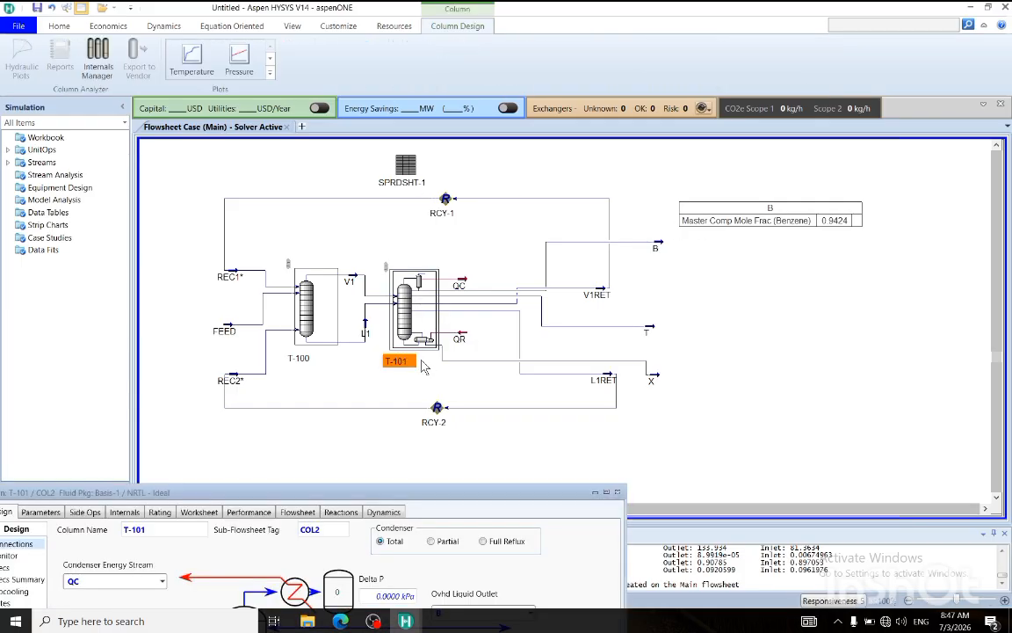
{"action": "left_click_drag", "start_coordinate": [246, 493], "coordinate": [368, 340]}
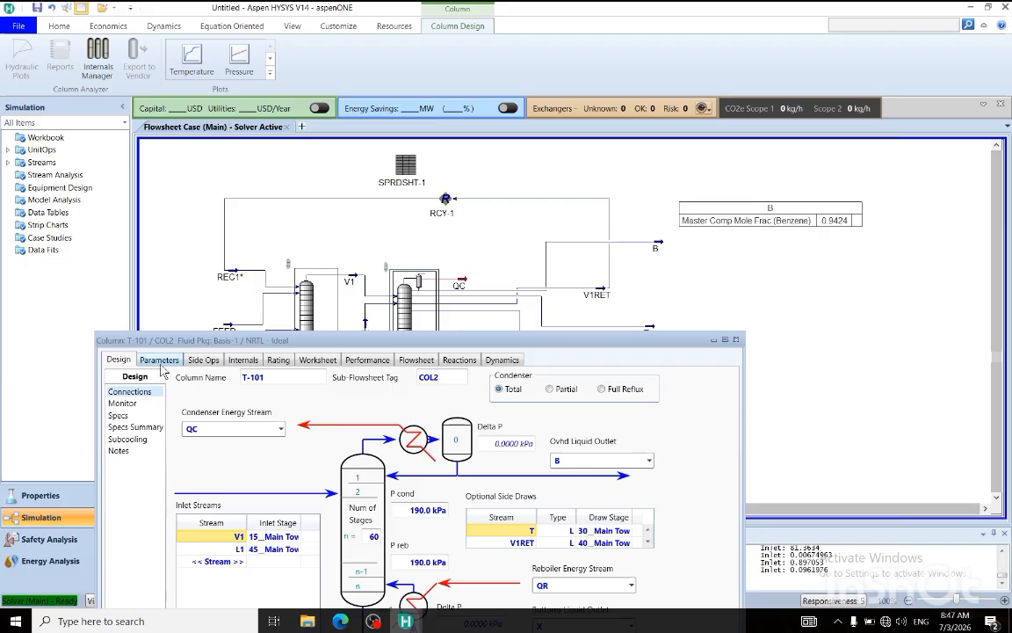
{"action": "left_click", "coordinate": [122, 402]}
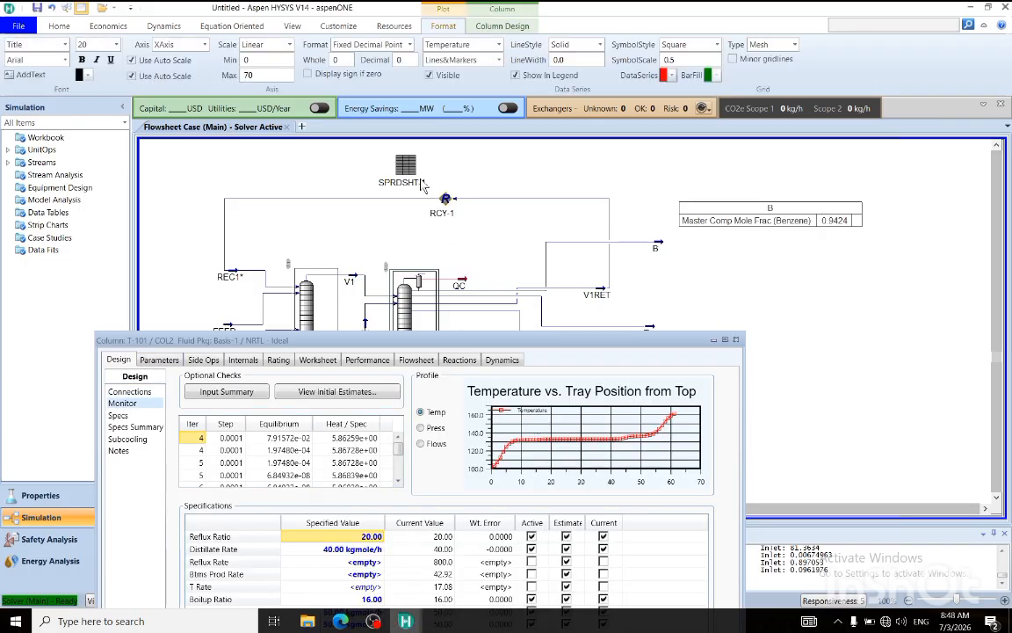
{"action": "double_click", "coordinate": [380, 163]}
{"action": "left_click_drag", "start_coordinate": [382, 408], "coordinate": [689, 168]}
{"action": "left_click", "coordinate": [680, 182]}
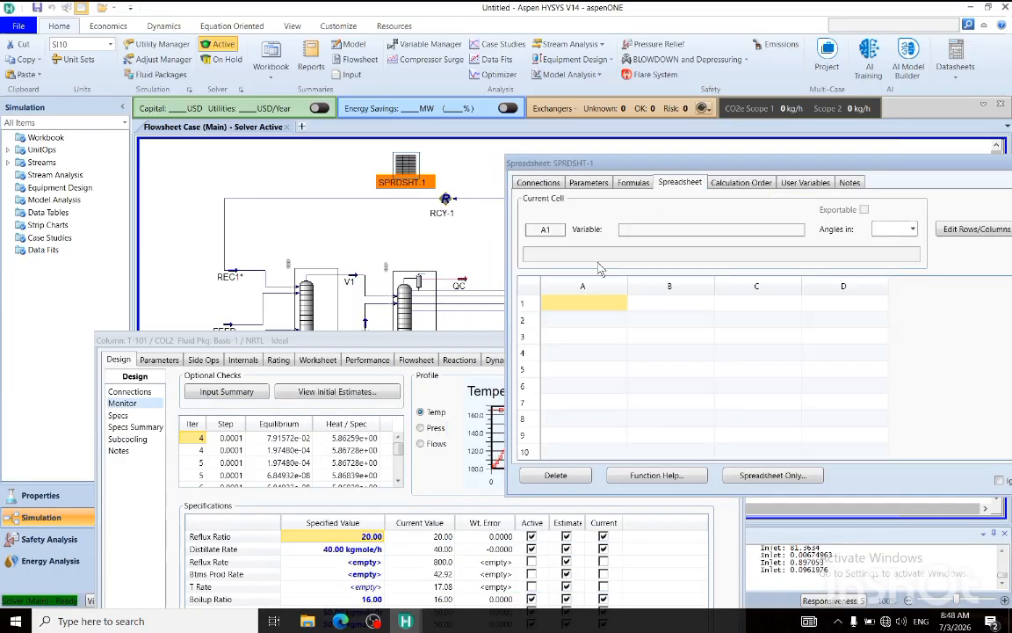
Link T-101's specified reflux ratio to spreadsheet cell B1 and its specified boilup ratio to cell B2.
{"action": "left_click", "coordinate": [350, 540]}
{"action": "left_click", "coordinate": [626, 314]}
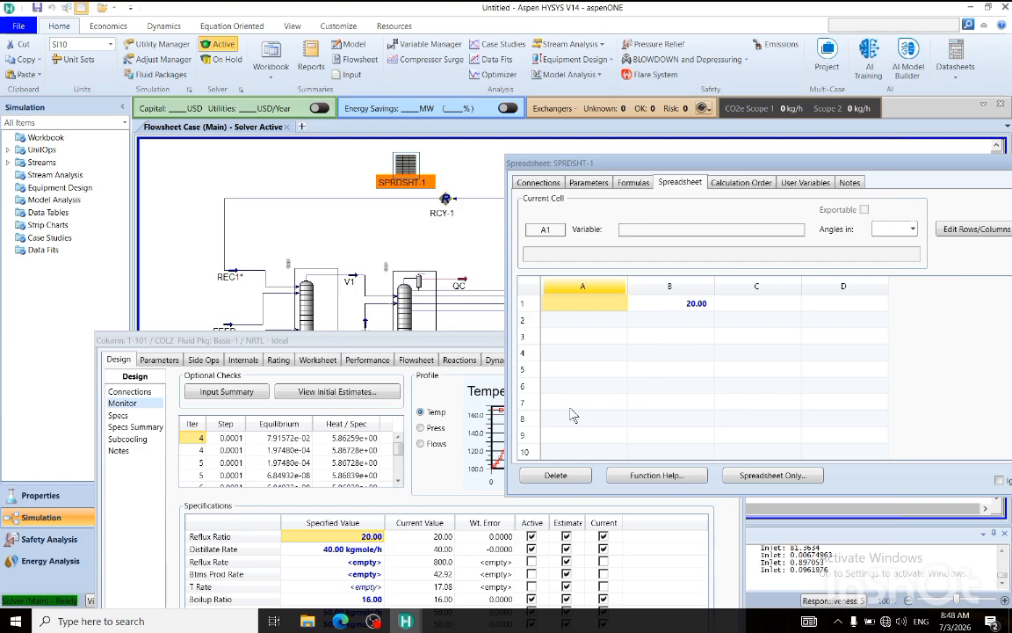
{"action": "mouse_move", "coordinate": [362, 598]}
{"action": "left_mouse_down"}
{"action": "mouse_move", "coordinate": [403, 593]}
{"action": "mouse_move", "coordinate": [375, 602]}
{"action": "left_mouse_up"}
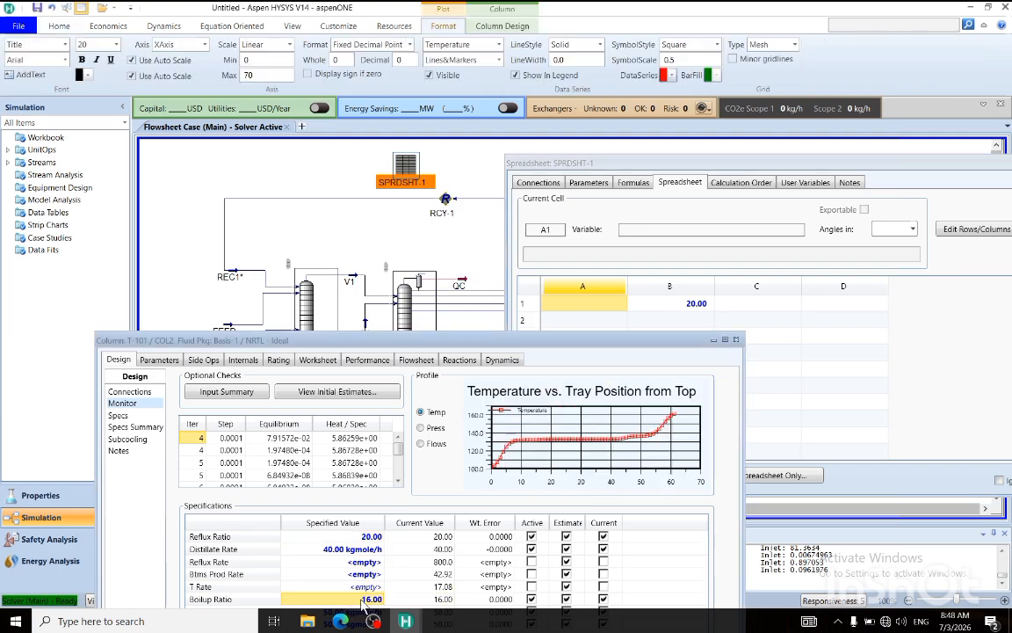
{"action": "left_click_drag", "start_coordinate": [477, 559], "coordinate": [633, 320]}
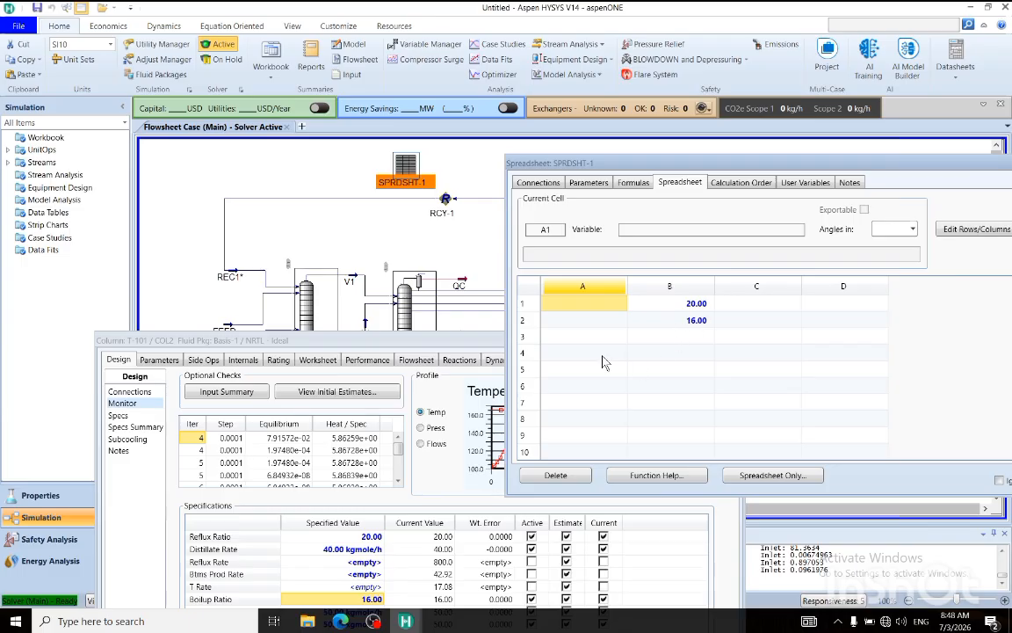
Close column T-101's window, leaving spreadsheet SPRDSHT-1 open over the flowsheet.
{"action": "left_click_drag", "start_coordinate": [480, 343], "coordinate": [401, 344]}
{"action": "left_click", "coordinate": [650, 341]}
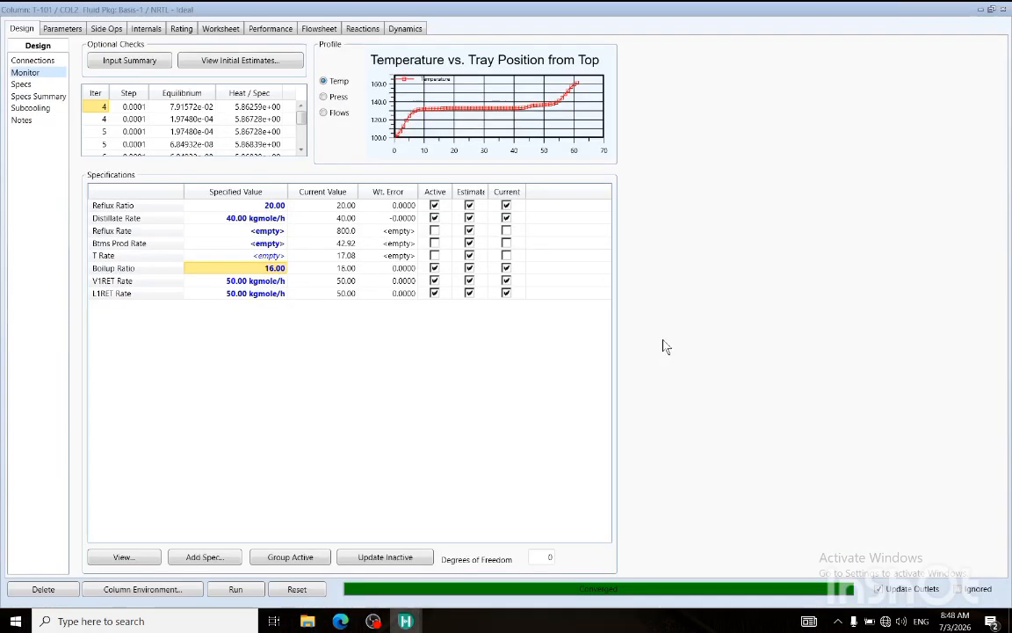
{"action": "left_click_drag", "start_coordinate": [902, 10], "coordinate": [634, 238]}
{"action": "left_click", "coordinate": [746, 240]}
Label the linked specifications in the spreadsheet by entering RR in cell A1 and BR in cell A2.
{"action": "left_click", "coordinate": [660, 367]}
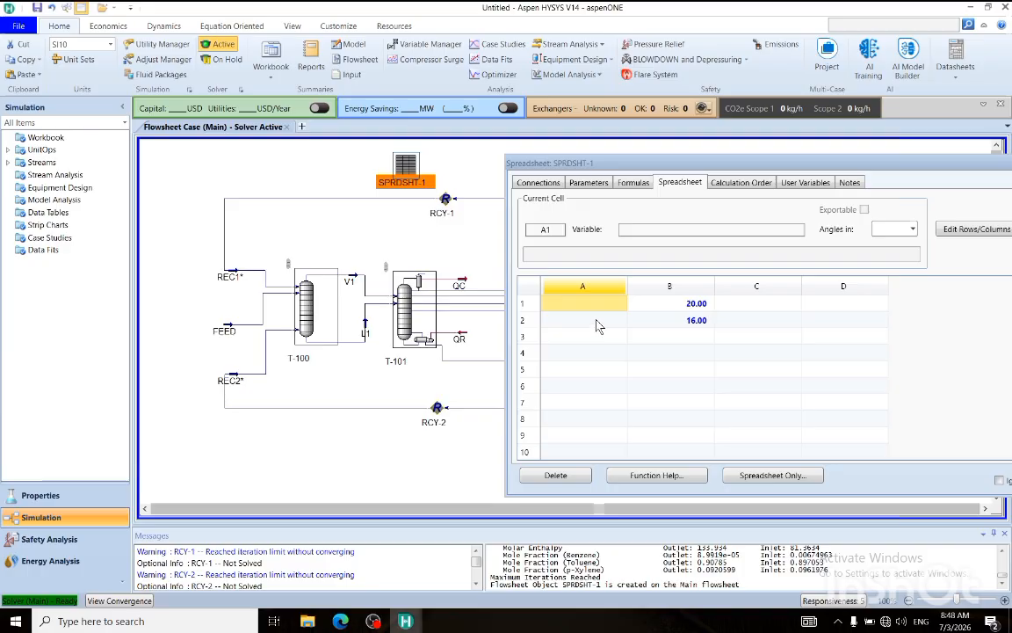
{"action": "type", "text": "RR"}
{"action": "key", "text": "Return"}
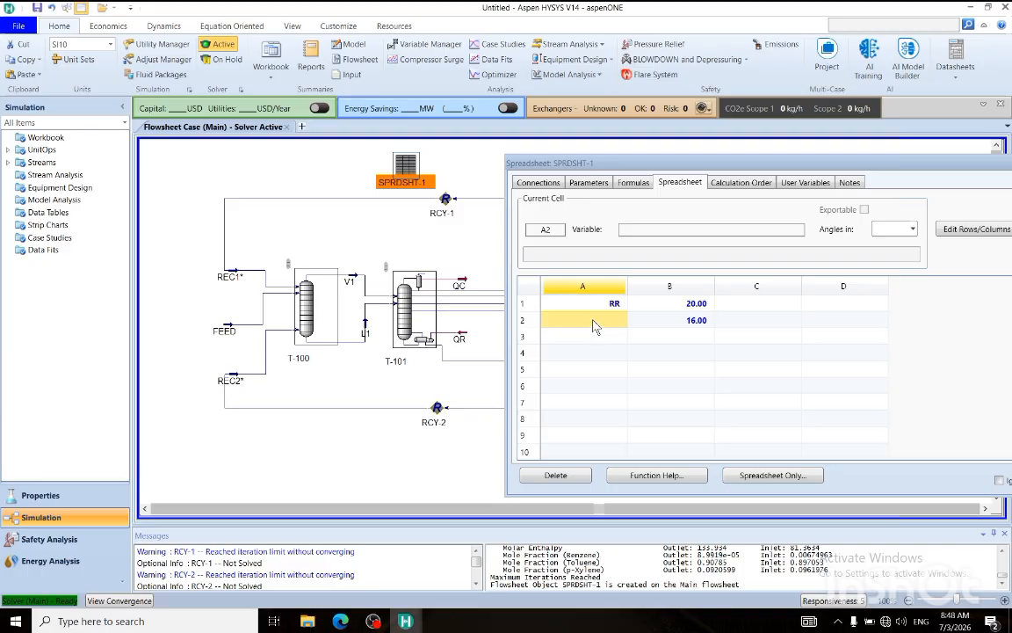
{"action": "type", "text": "BR"}
{"action": "left_click", "coordinate": [600, 353]}
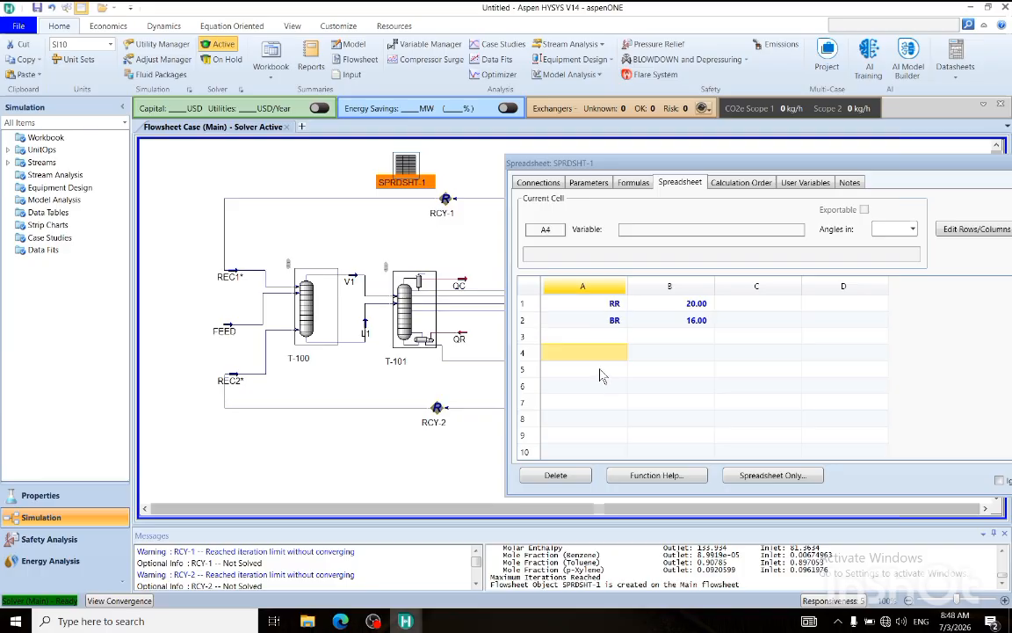
Move the spreadsheet clear of stream B's purity table and set T-101's boilup ratio in cell B2 to 17.
{"action": "left_click_drag", "start_coordinate": [746, 166], "coordinate": [295, 116]}
{"action": "left_click", "coordinate": [239, 253]}
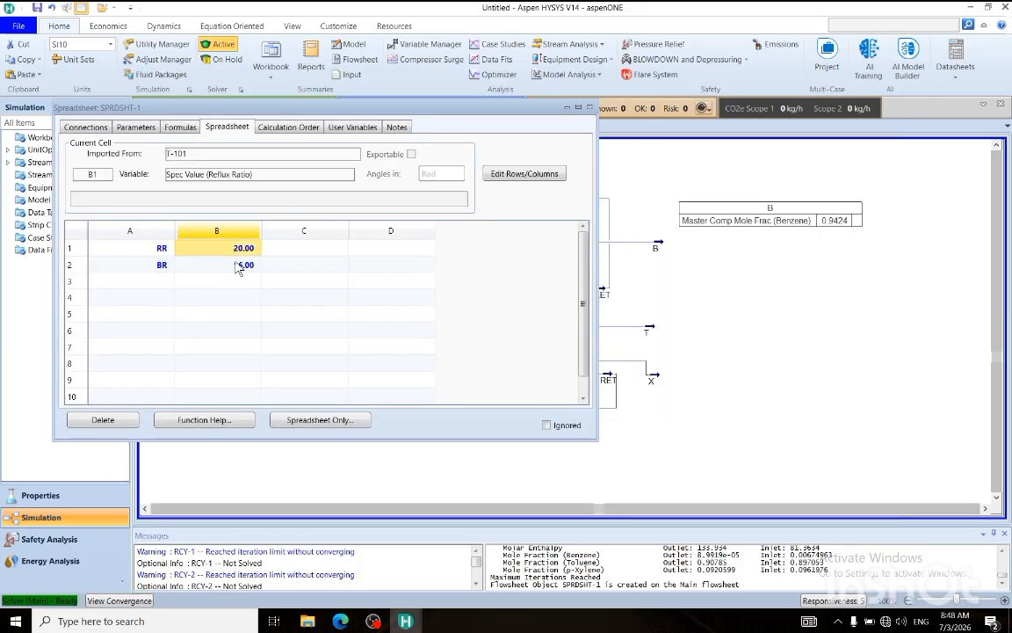
{"action": "left_click", "coordinate": [240, 267]}
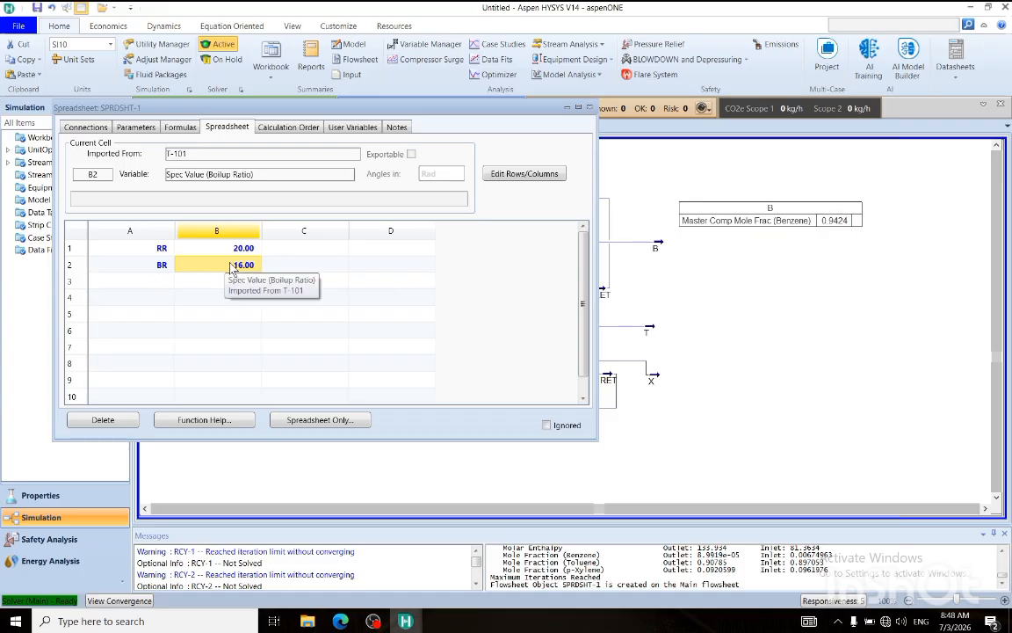
{"action": "type", "text": "17"}
{"action": "key", "text": "Return"}
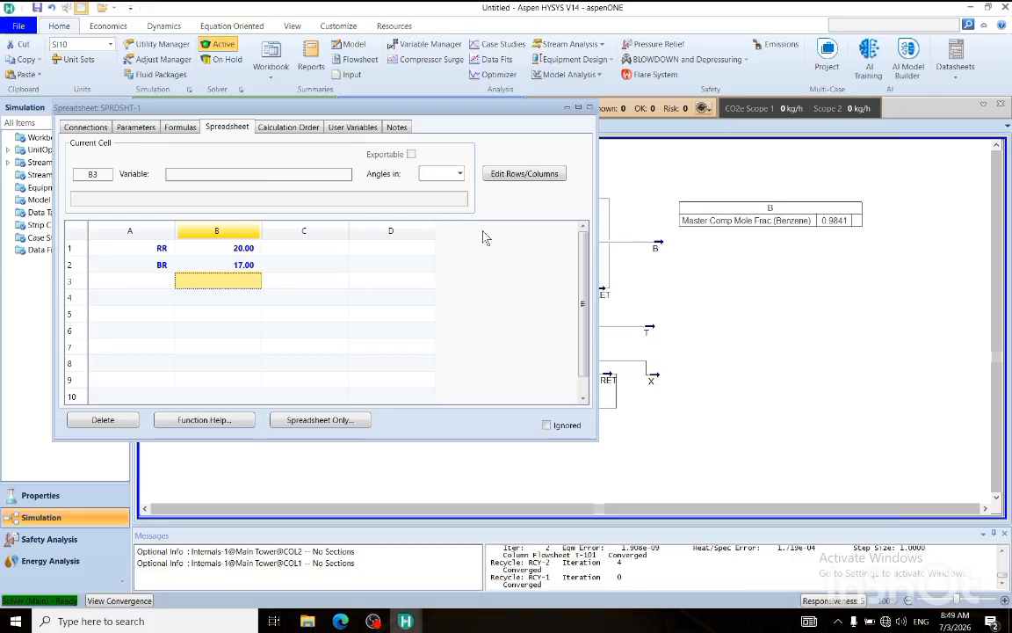
Set T-101's boilup ratio in spreadsheet cell B2 to 17.5.
{"action": "left_click", "coordinate": [252, 265]}
{"action": "type", "text": "17"}
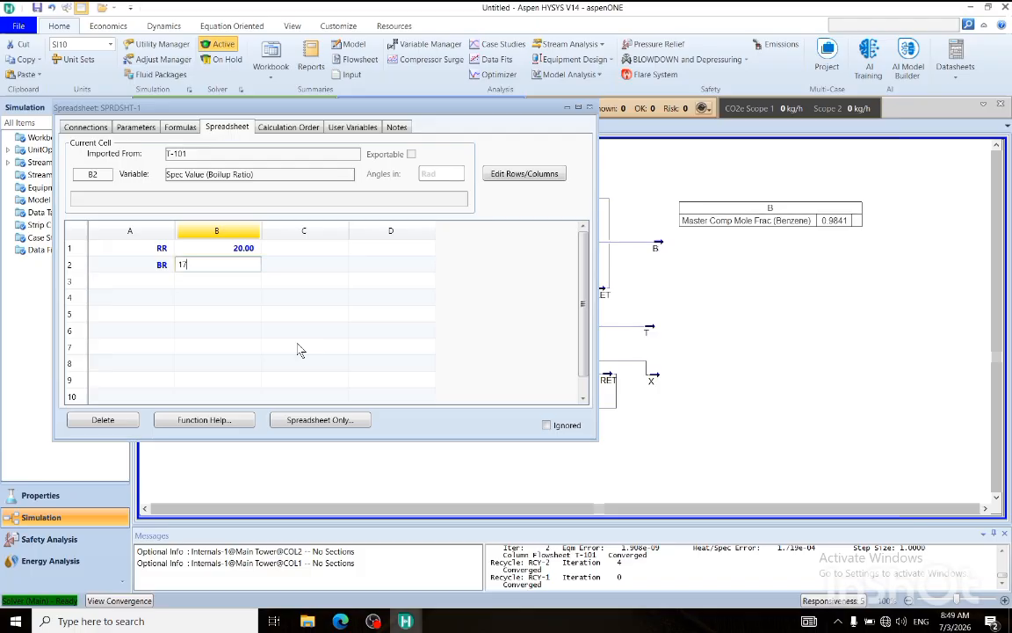
{"action": "type", "text": ".5"}
{"action": "key", "text": "Return"}
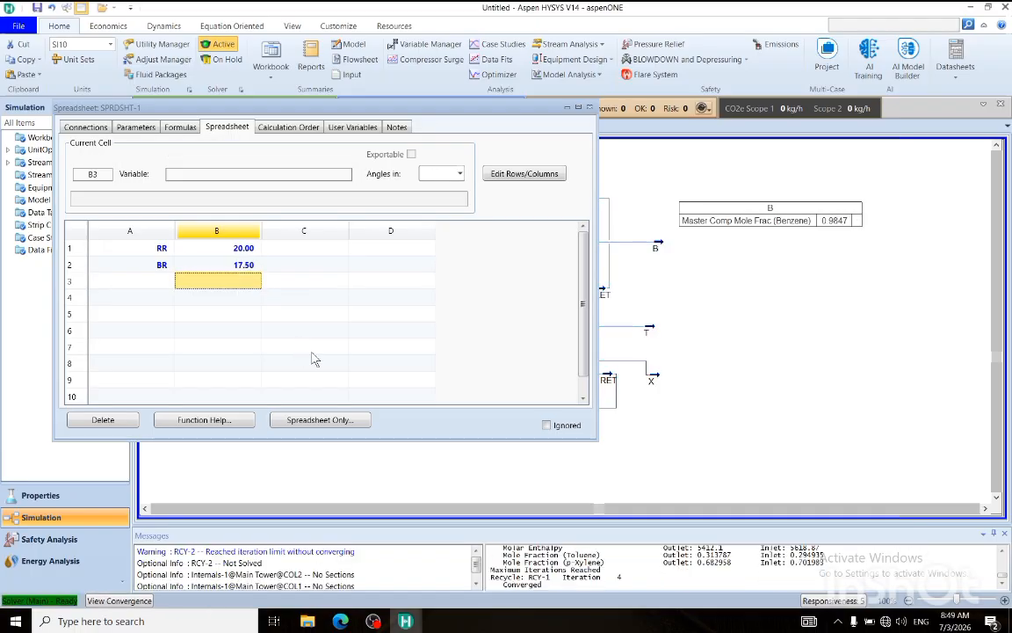
Check the reflux and boilup ratio cells, move the spreadsheet off the product streams and close it.
{"action": "left_click", "coordinate": [229, 251]}
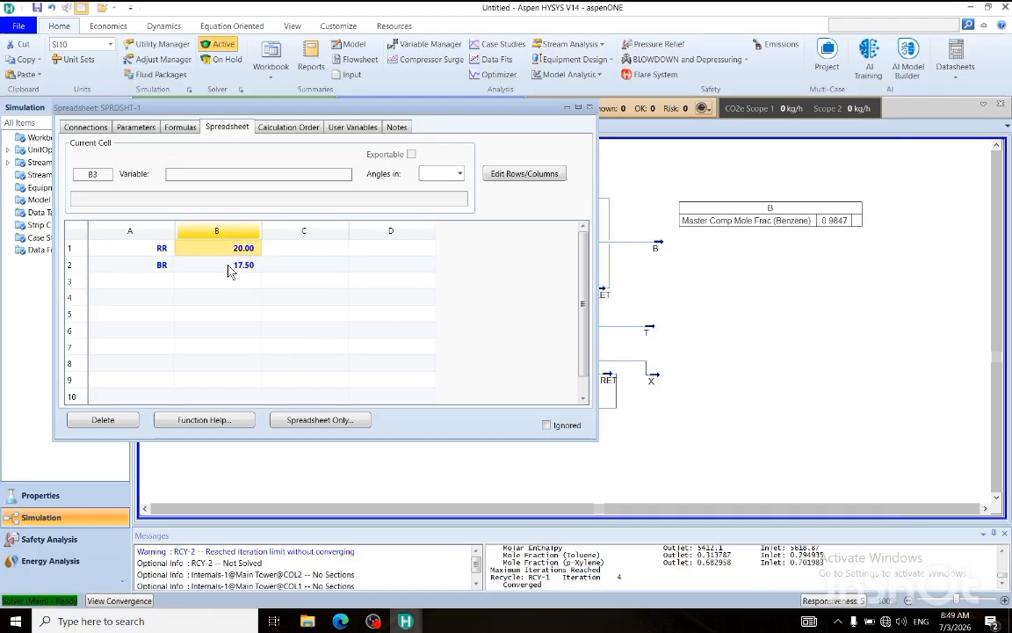
{"action": "left_click", "coordinate": [229, 266]}
{"action": "left_click_drag", "start_coordinate": [348, 108], "coordinate": [274, 268]}
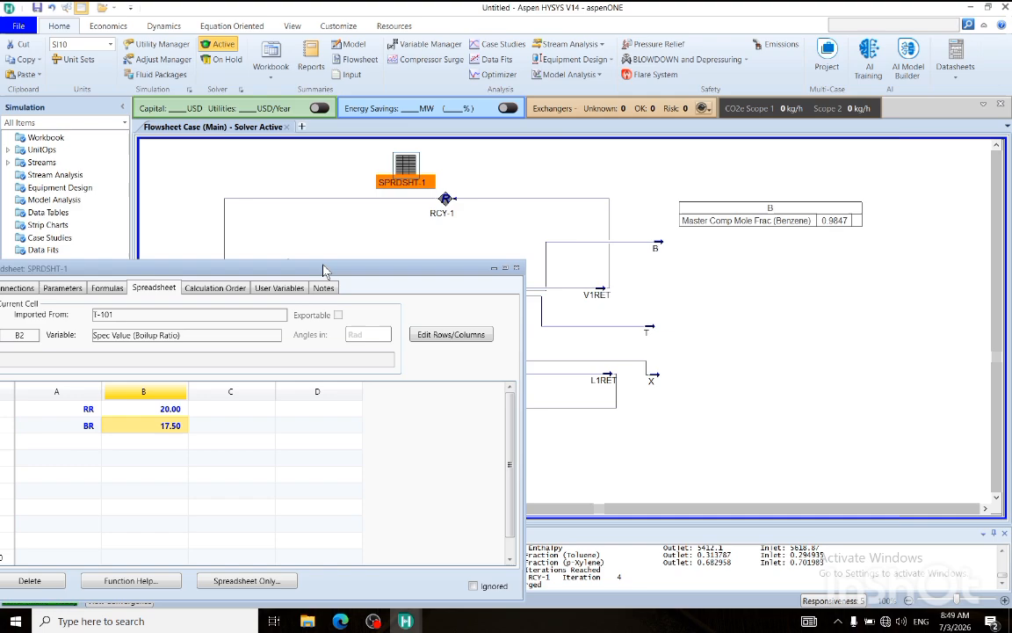
{"action": "left_click", "coordinate": [519, 269]}
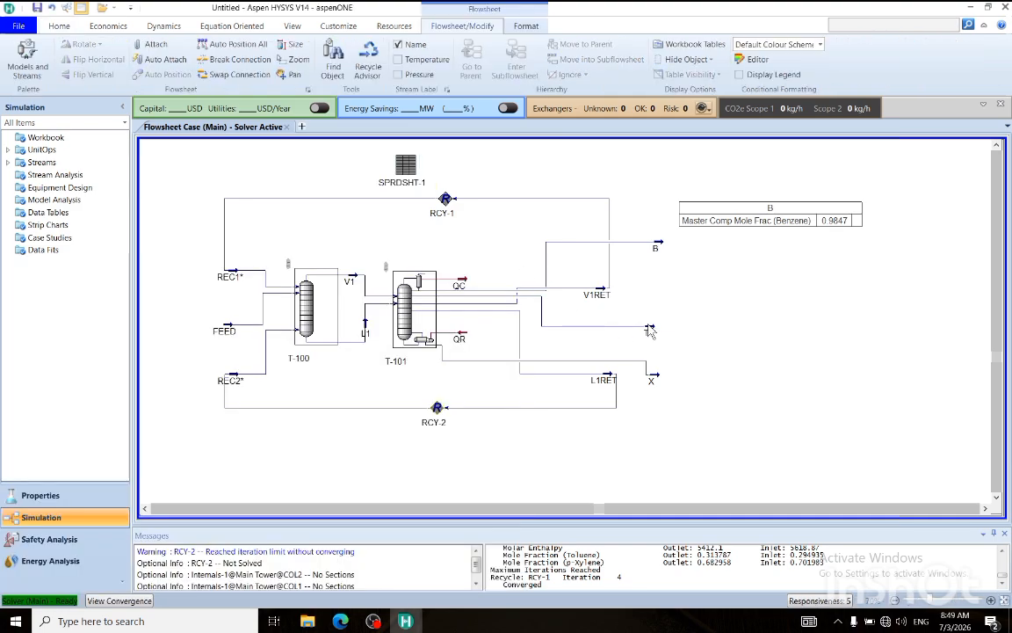
Move product streams T and X upward so that both sit above stream L1RET.
{"action": "left_click_drag", "start_coordinate": [654, 332], "coordinate": [665, 311]}
{"action": "left_click", "coordinate": [739, 356]}
{"action": "left_click_drag", "start_coordinate": [657, 382], "coordinate": [657, 351]}
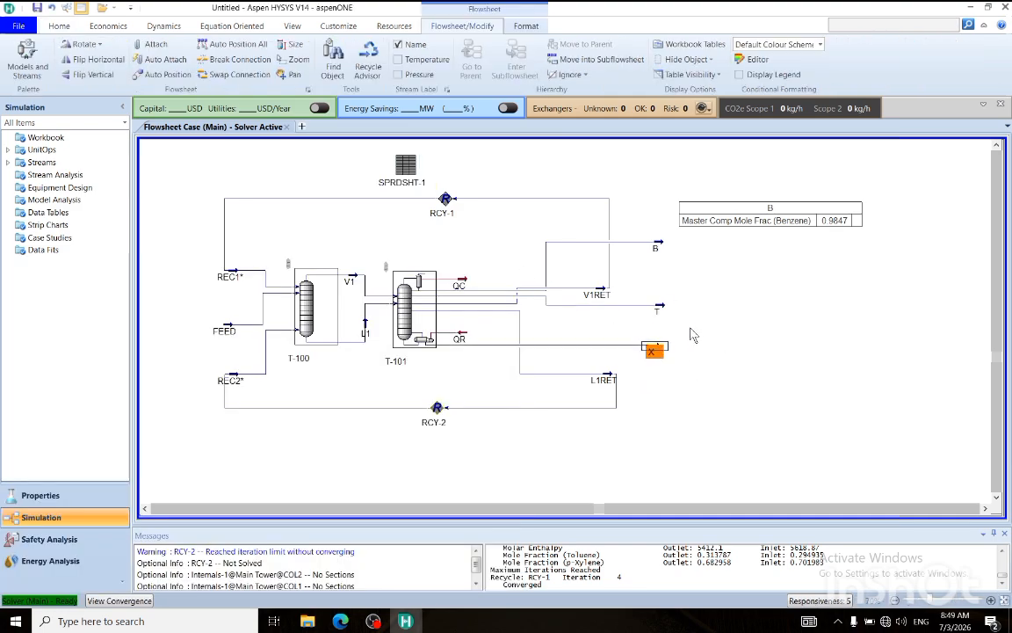
{"action": "left_click", "coordinate": [691, 334]}
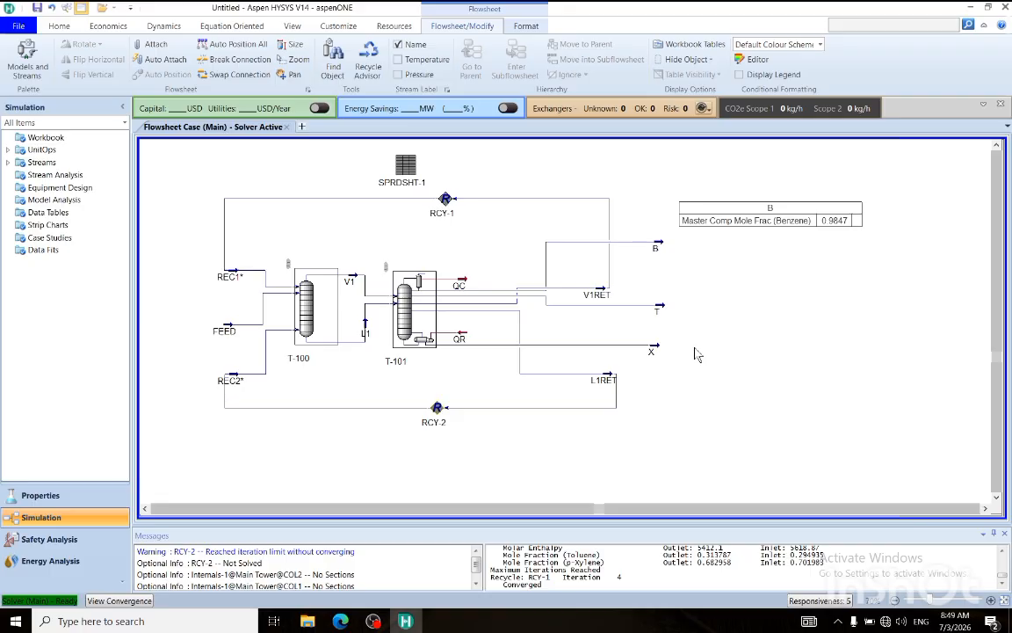